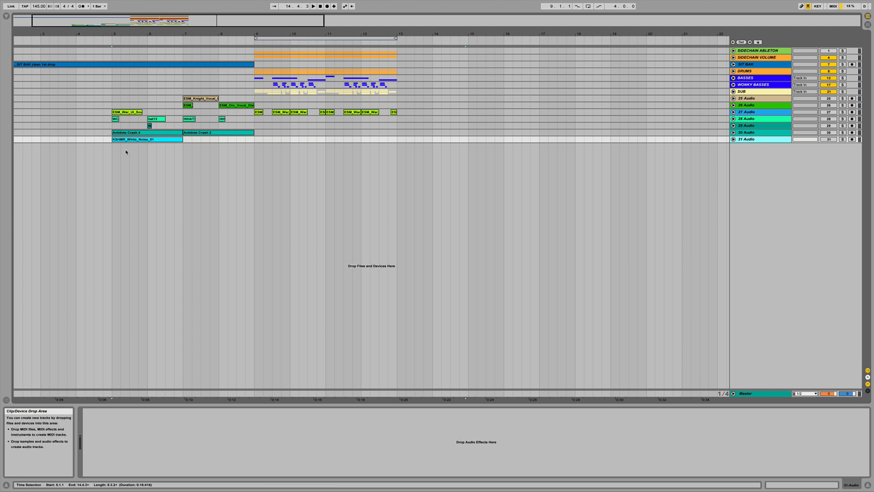
- Select the ESM_War_UI clip's track and move it up two positions, directly below the SUB track
{"action": "left_click", "coordinate": [119, 111]}
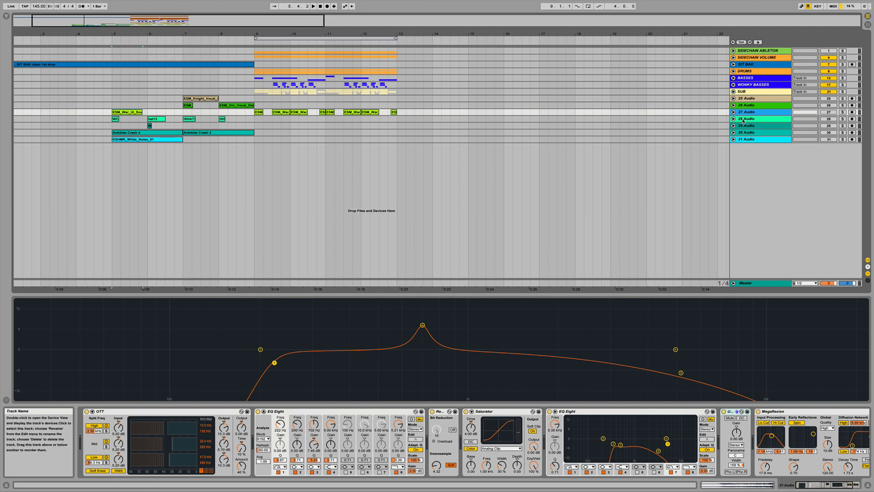
{"action": "left_click_drag", "start_coordinate": [746, 115], "coordinate": [746, 97]}
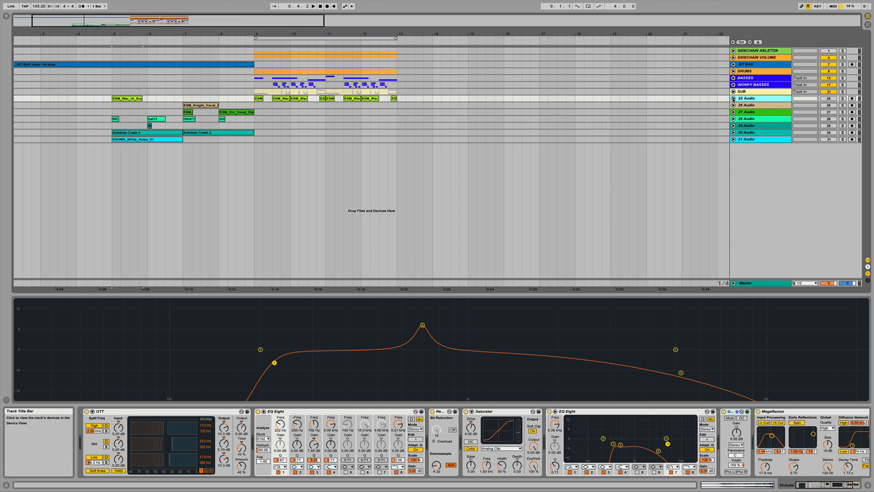
- Unfold the moved track, solo it, and play it back briefly
{"action": "left_click", "coordinate": [733, 98]}
{"action": "left_click", "coordinate": [744, 106]}
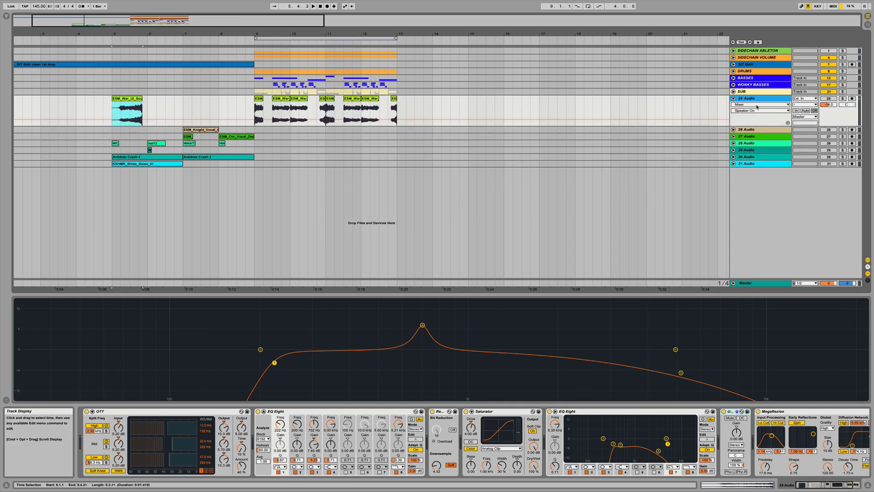
{"action": "left_click", "coordinate": [842, 98]}
{"action": "key", "text": "space"}
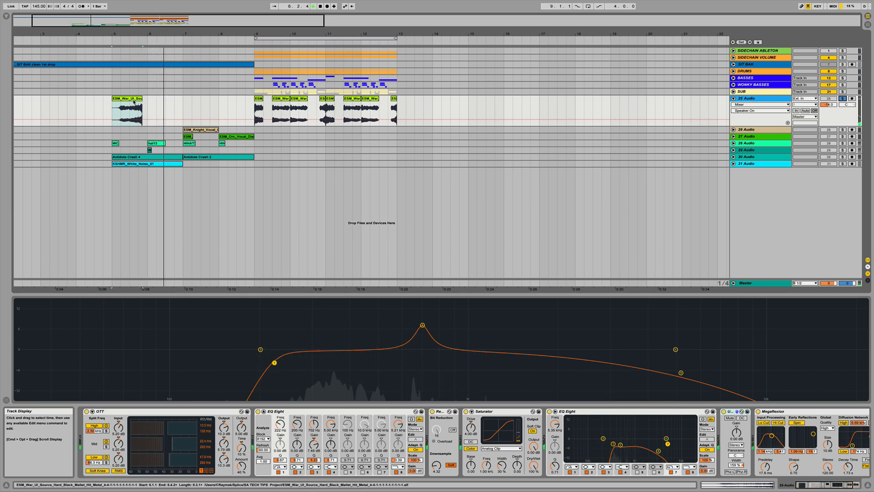
{"action": "key", "text": "space"}
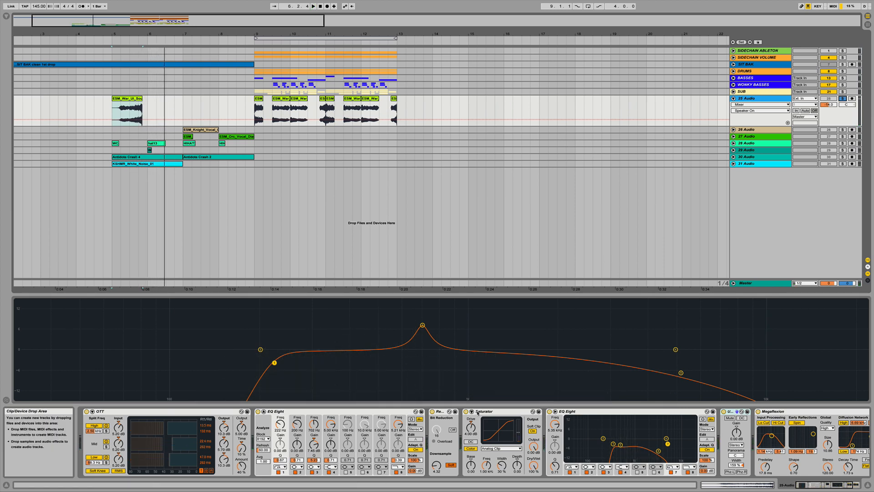
- Examine the first ESM_War_UI clip's sample in the clip view and zoom the arrangement onto the clip section
{"action": "left_click", "coordinate": [263, 412]}
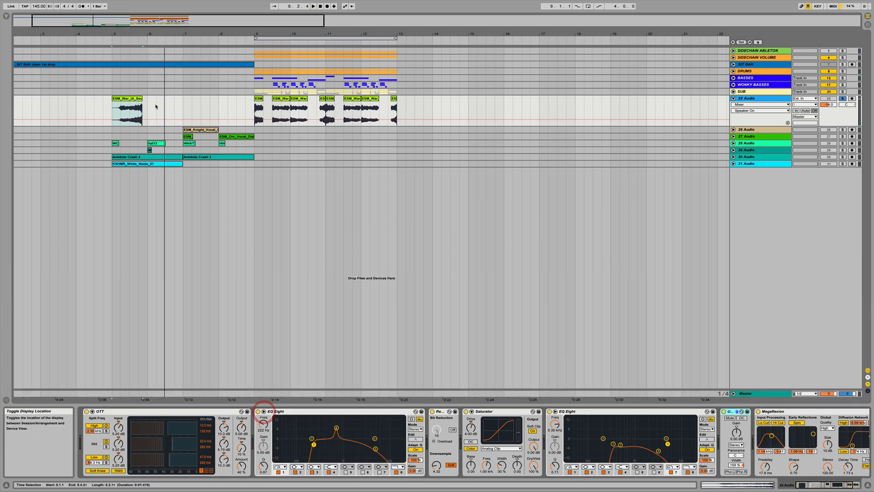
{"action": "double_click", "coordinate": [120, 103]}
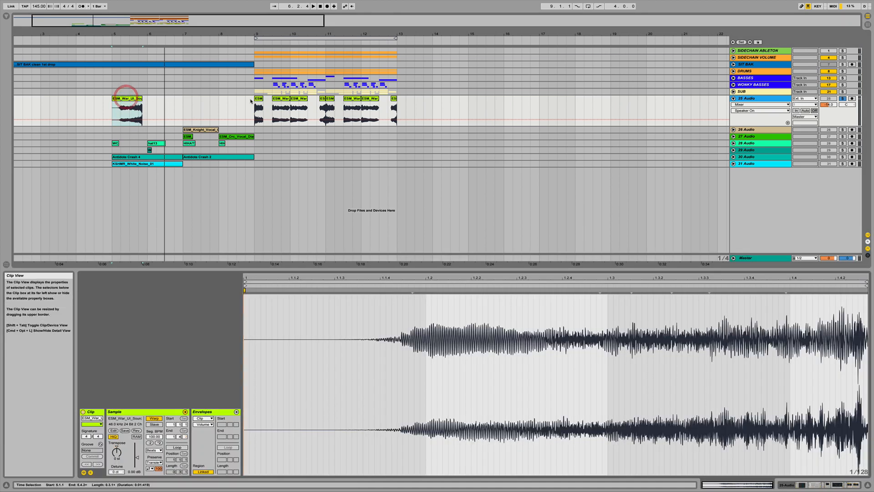
{"action": "left_click", "coordinate": [255, 98]}
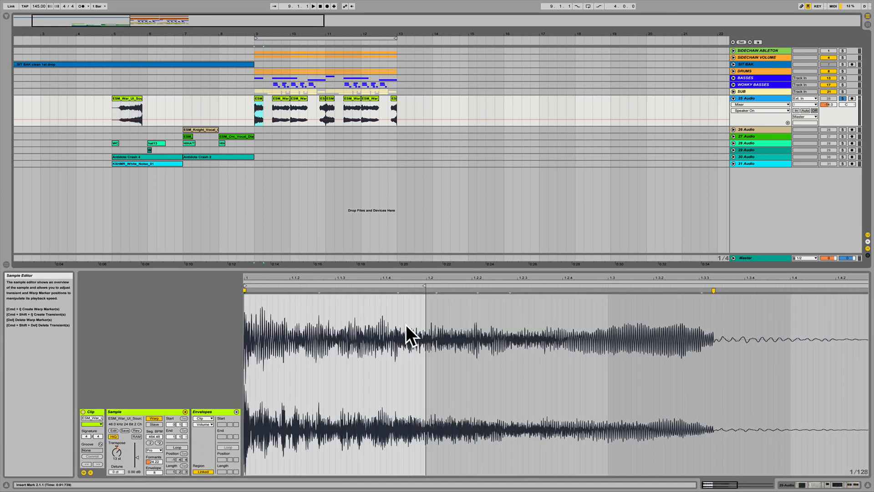
{"action": "left_click_drag", "start_coordinate": [262, 32], "coordinate": [256, 33]}
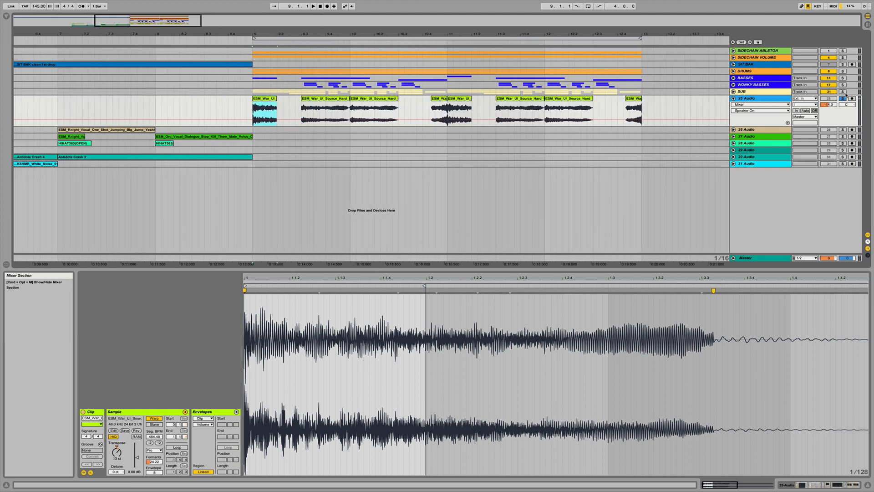
{"action": "left_click", "coordinate": [768, 99]}
{"action": "double_click", "coordinate": [769, 100]}
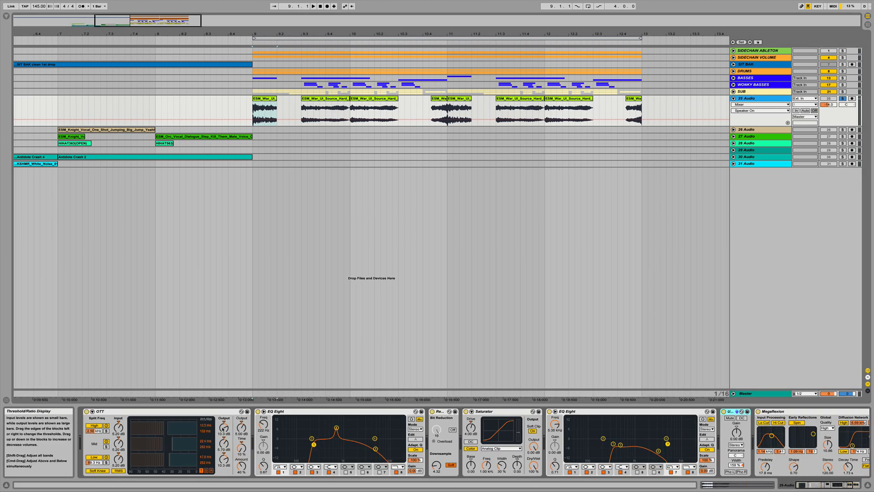
- Deactivate every device in the track's chain, from OTT through Megaflexion, and play the dry track
{"action": "left_click", "coordinate": [87, 411]}
{"action": "left_click", "coordinate": [257, 411]}
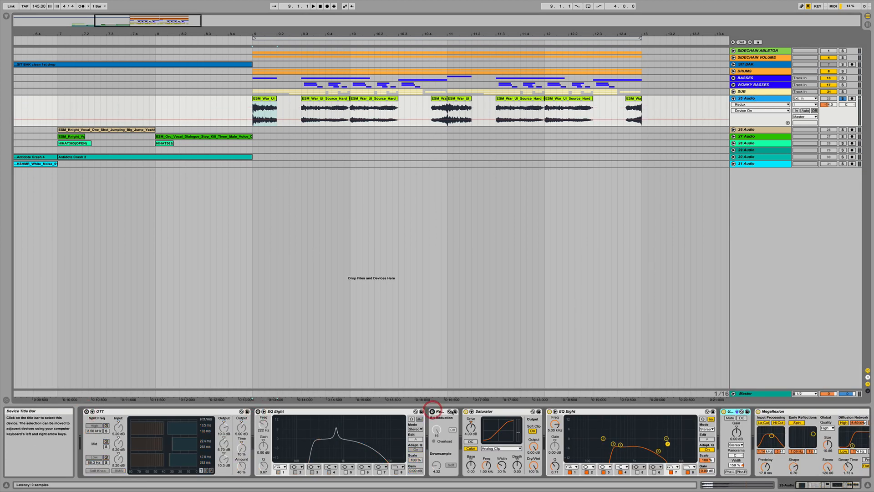
{"action": "left_click", "coordinate": [432, 411]}
{"action": "left_click", "coordinate": [465, 411]}
{"action": "left_click", "coordinate": [549, 411]}
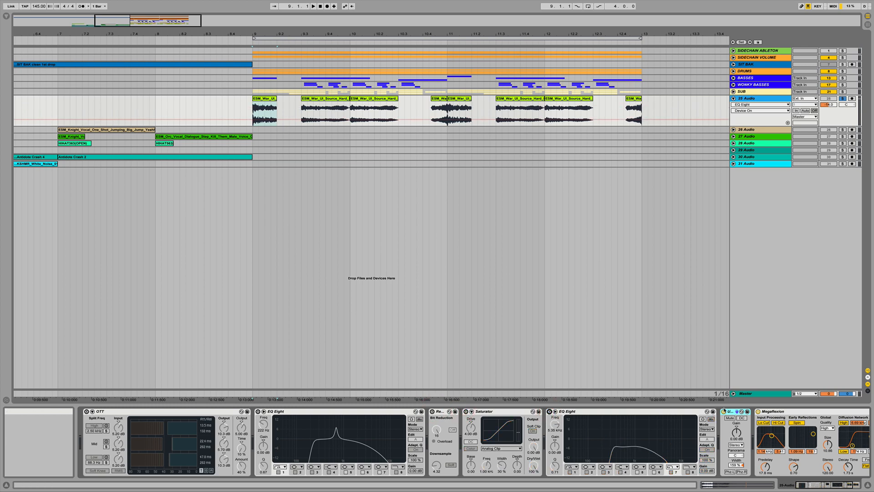
{"action": "left_click", "coordinate": [724, 411]}
{"action": "left_click", "coordinate": [758, 411]}
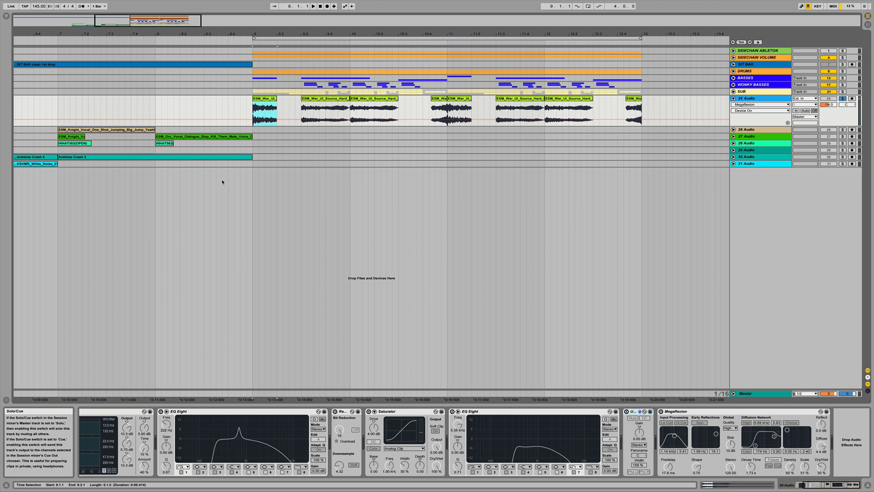
{"action": "key", "text": "space"}
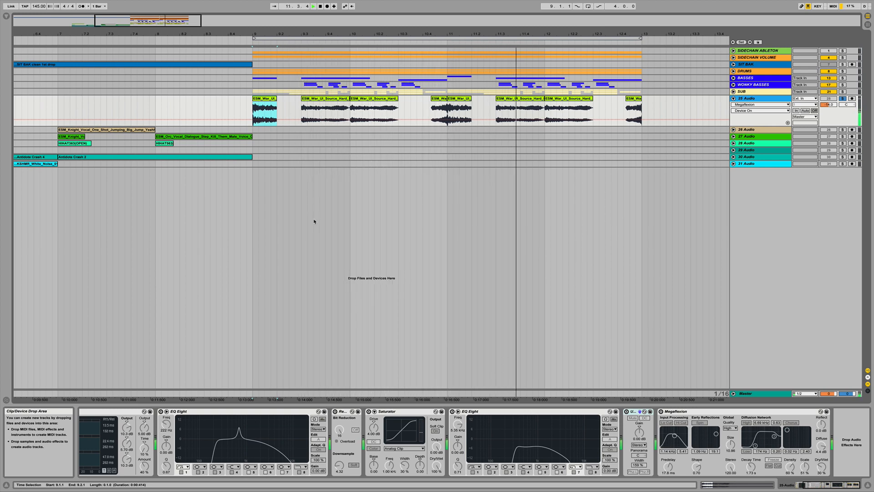
- Show the Fades lane for the track in the arrangement
{"action": "left_click", "coordinate": [744, 105]}
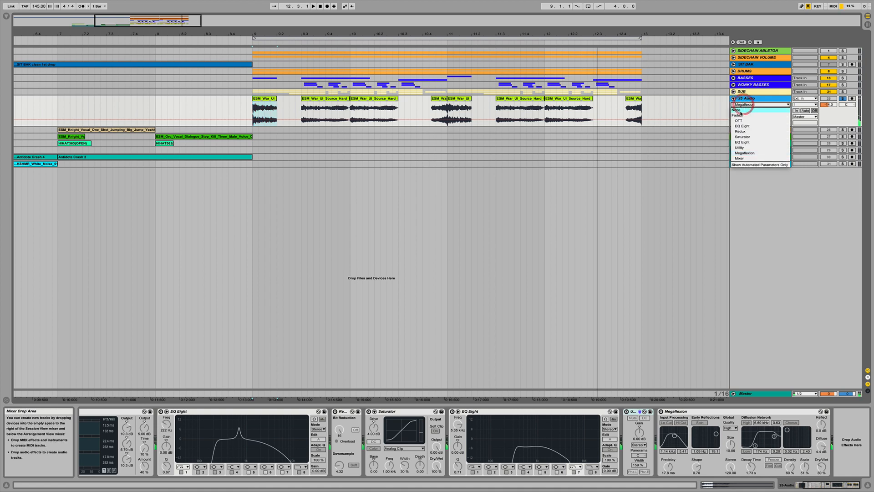
{"action": "left_click", "coordinate": [741, 115]}
{"action": "left_click", "coordinate": [432, 103]}
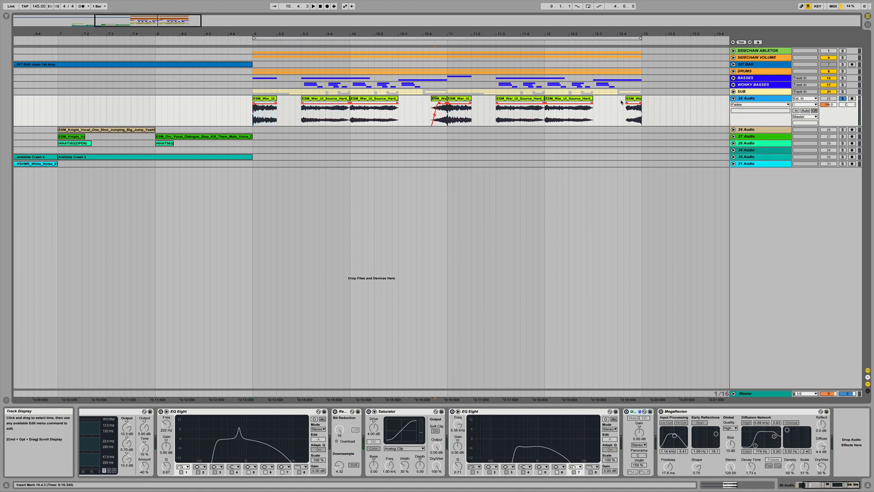
- Select the first ESM_War_UI clip and play the track from it
{"action": "left_click", "coordinate": [266, 98]}
{"action": "scroll", "coordinate": [266, 463], "scroll_direction": "up", "scroll_amount": 3}
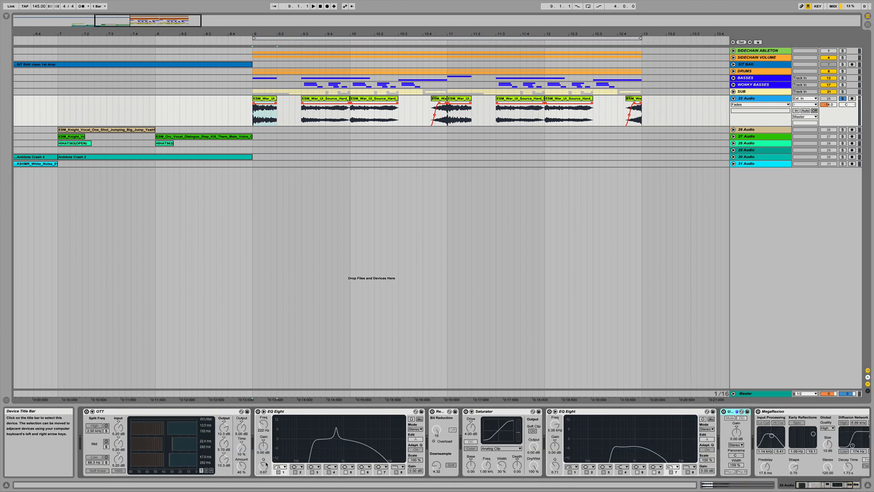
{"action": "left_click", "coordinate": [267, 98]}
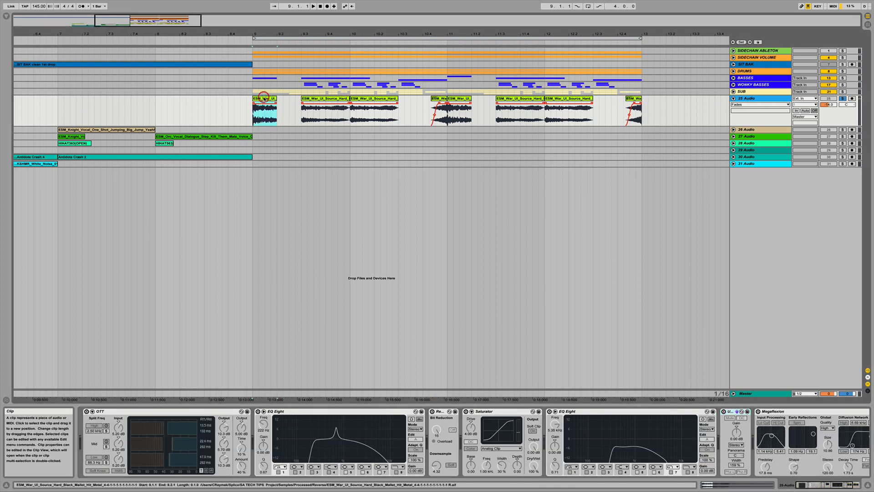
{"action": "key", "text": "space"}
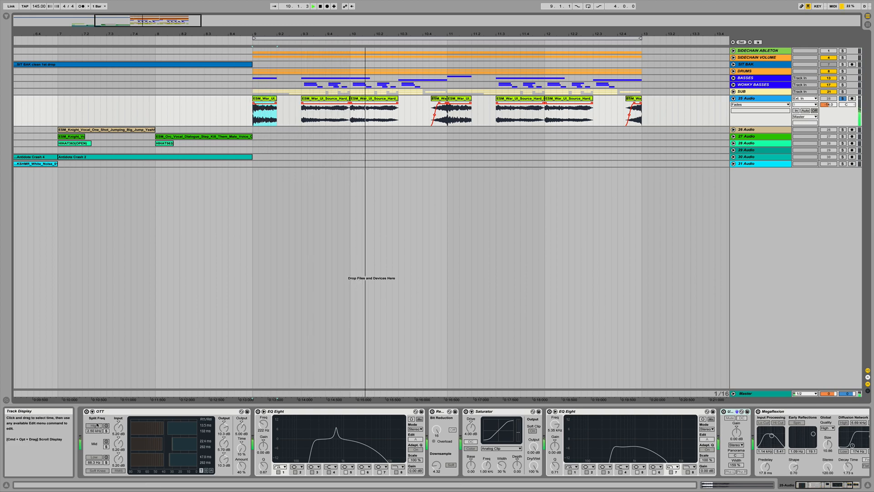
- Re-enable OTT and the first EQ Eight, auditioning the track after each
{"action": "left_click", "coordinate": [87, 412]}
{"action": "key", "text": "space"}
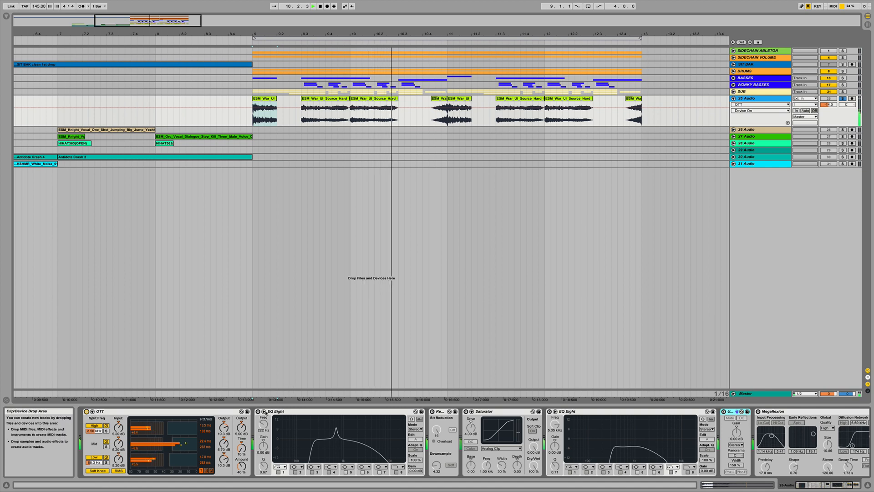
{"action": "left_click", "coordinate": [258, 411]}
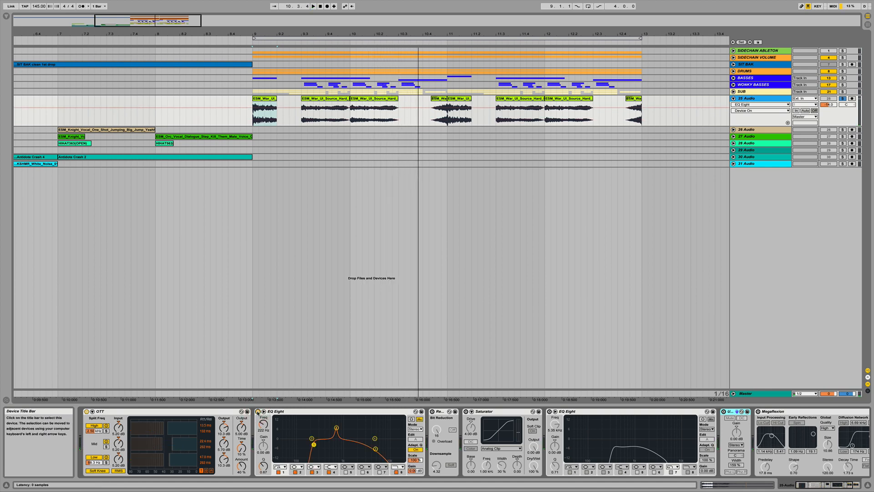
{"action": "key", "text": "space"}
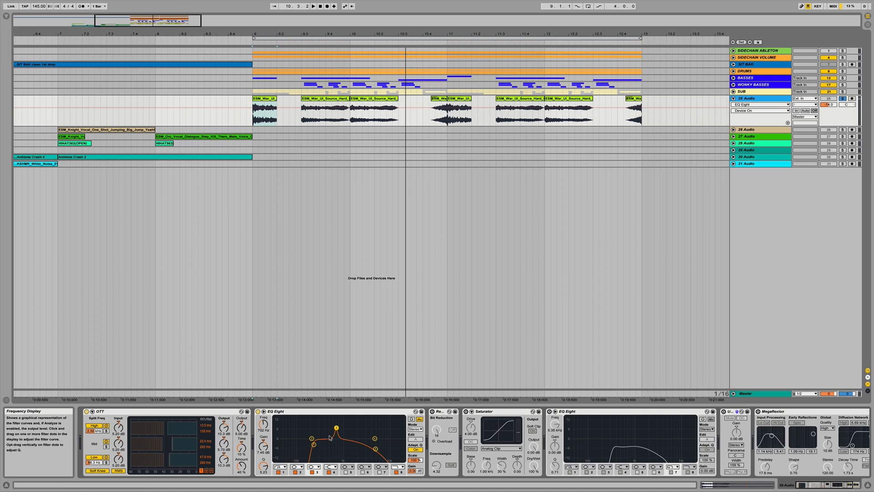
{"action": "key", "text": "space"}
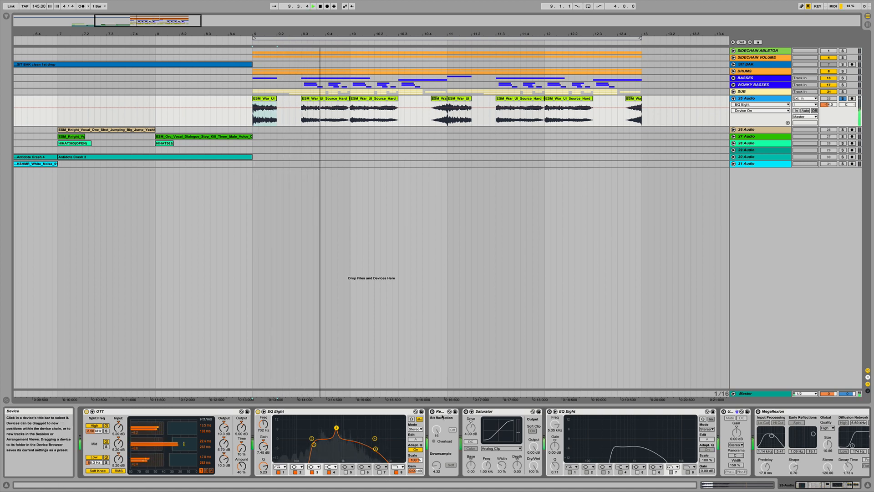
- Re-enable the Redux device and audition the track
{"action": "left_click", "coordinate": [264, 412]}
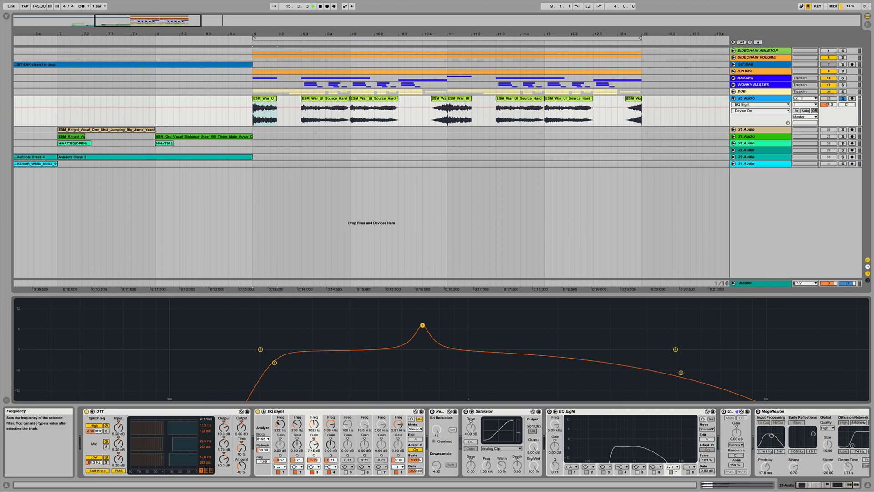
{"action": "left_click", "coordinate": [264, 411]}
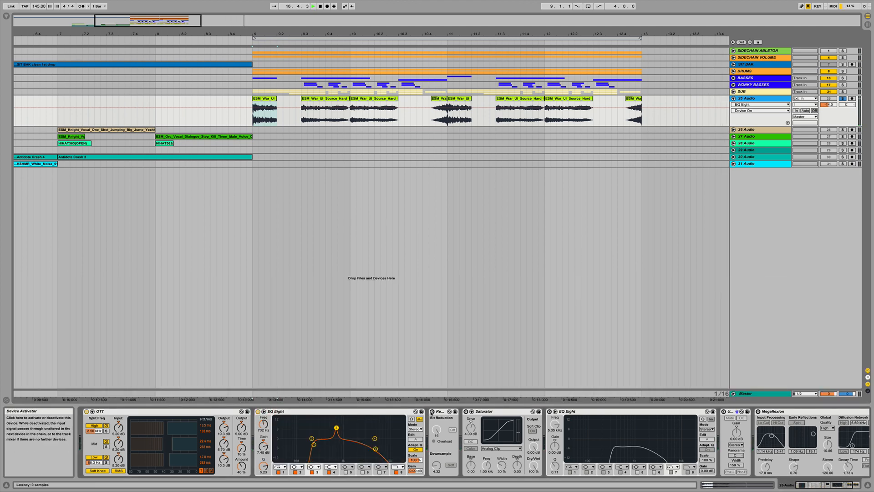
{"action": "left_click", "coordinate": [432, 411]}
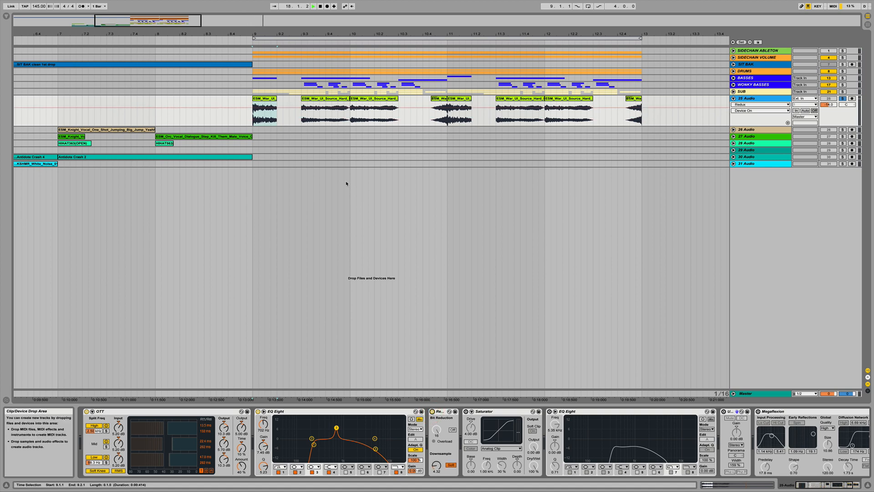
{"action": "key", "text": "space"}
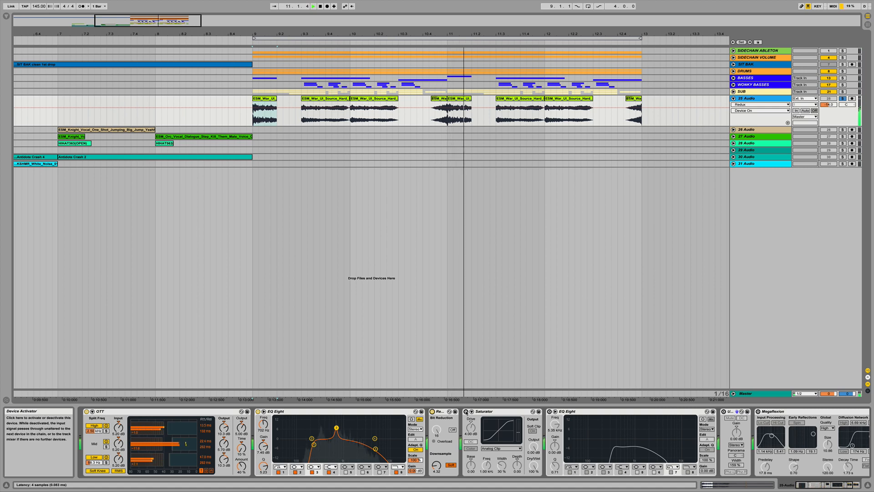
{"action": "key", "text": "space"}
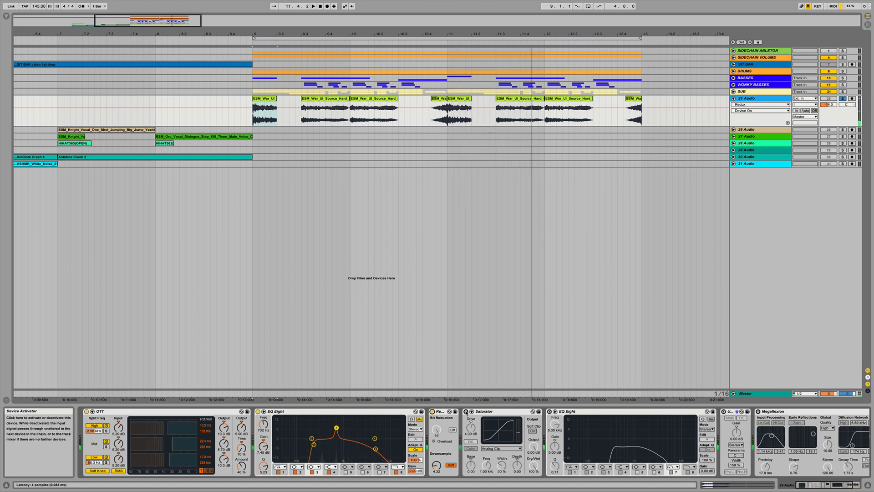
- Re-enable the Saturator and audition the track
{"action": "left_click", "coordinate": [465, 411]}
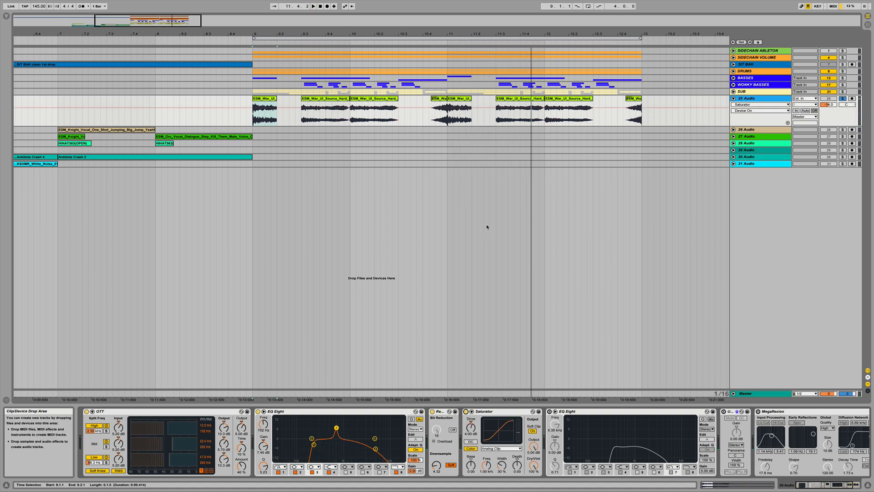
{"action": "key", "text": "space"}
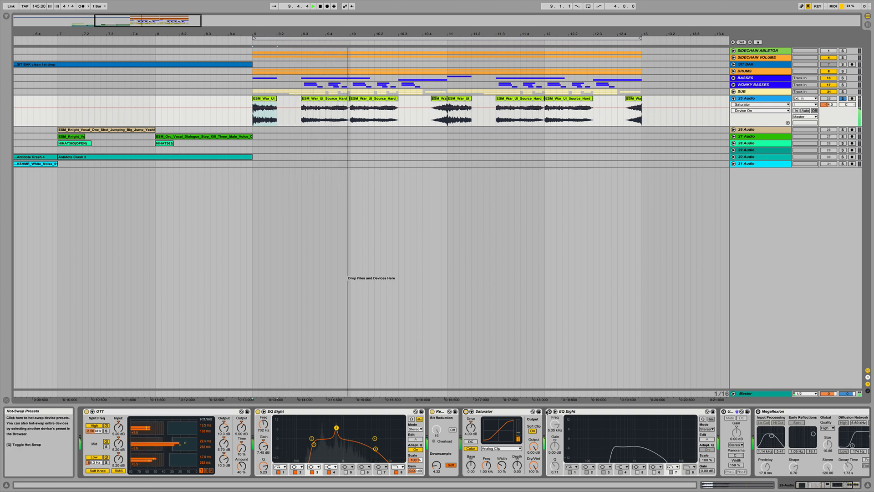
{"action": "key", "text": "space"}
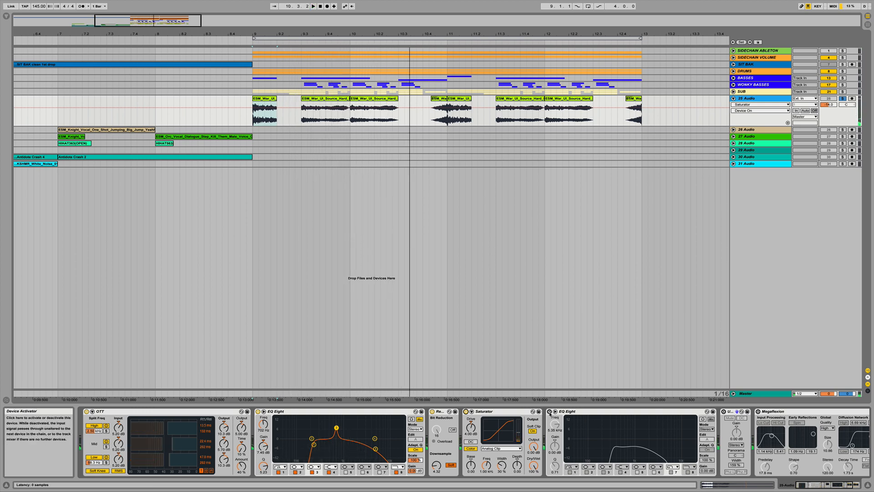
- Re-enable the second EQ Eight and audition the track
{"action": "left_click", "coordinate": [550, 411]}
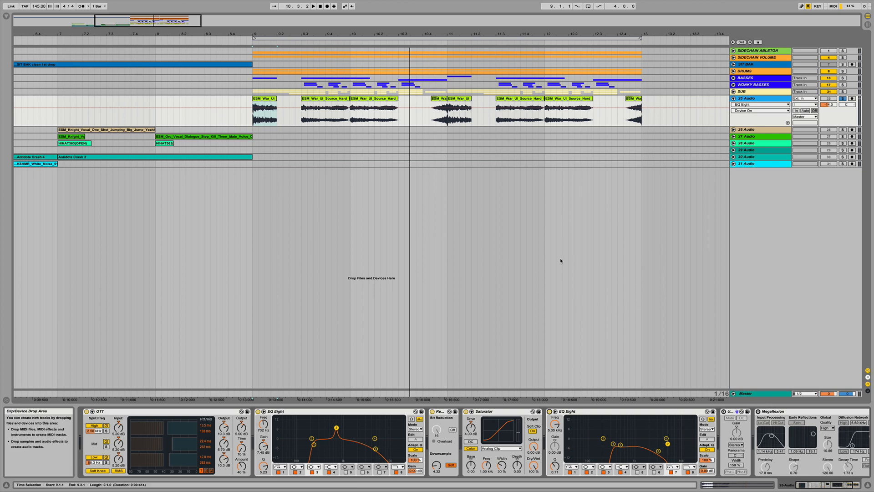
{"action": "key", "text": "space"}
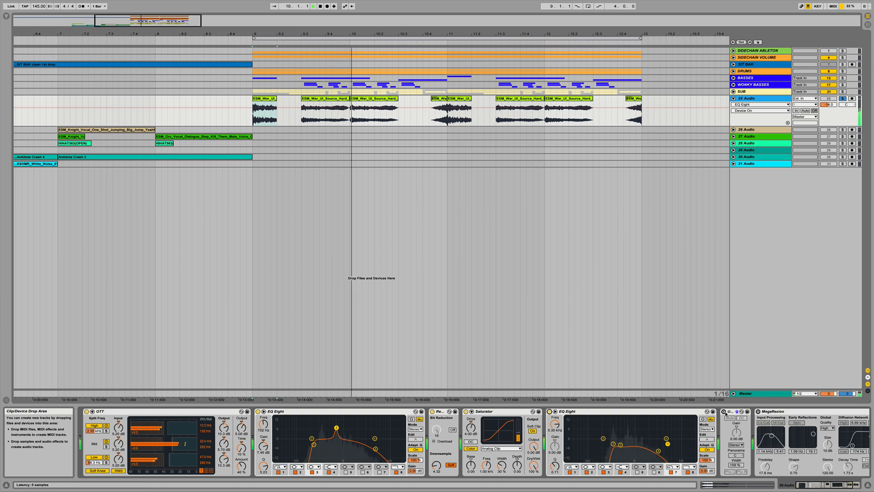
{"action": "key", "text": "space"}
- Re-enable the Utility device and select its Width control
{"action": "left_click", "coordinate": [727, 411]}
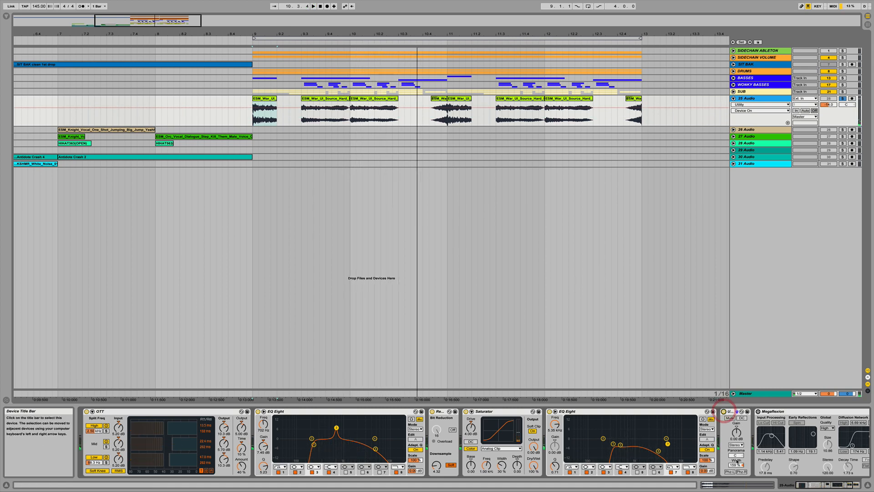
{"action": "left_click", "coordinate": [736, 463]}
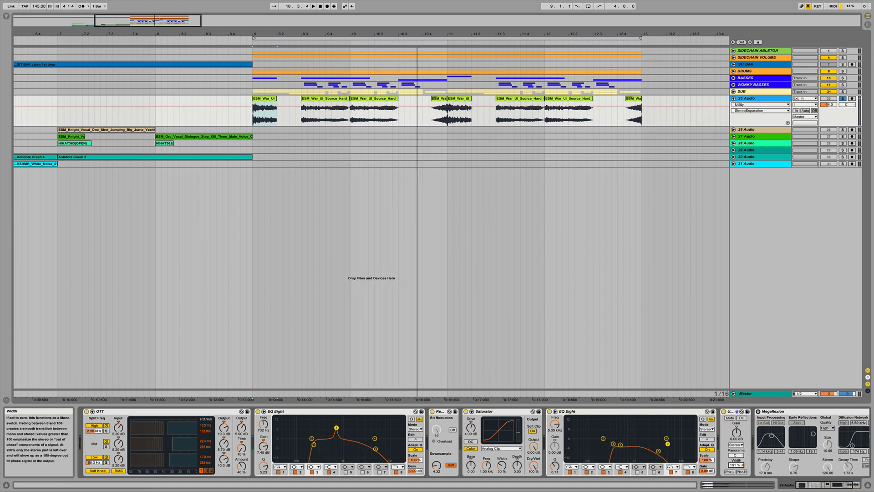
- Audition the track while toggling the Utility device off and on, and re-enable the Megaflexion reverb
{"action": "scroll", "coordinate": [790, 415], "scroll_direction": "right", "scroll_amount": 5}
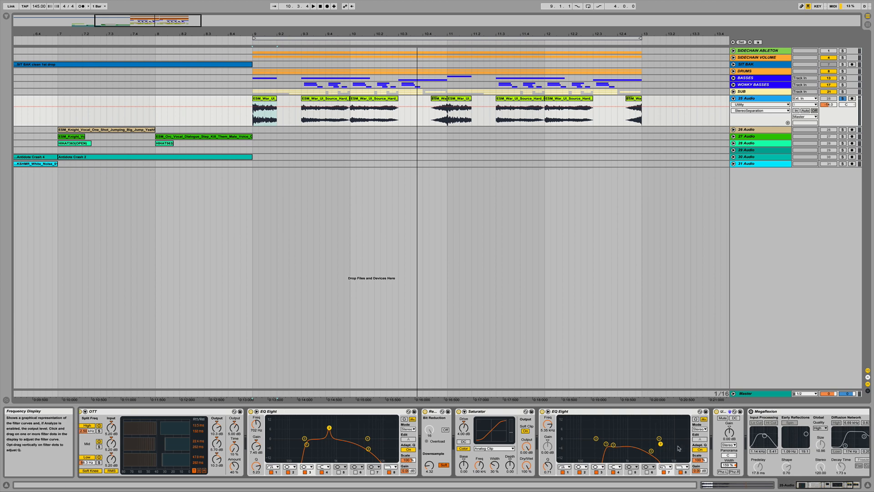
{"action": "key", "text": "space"}
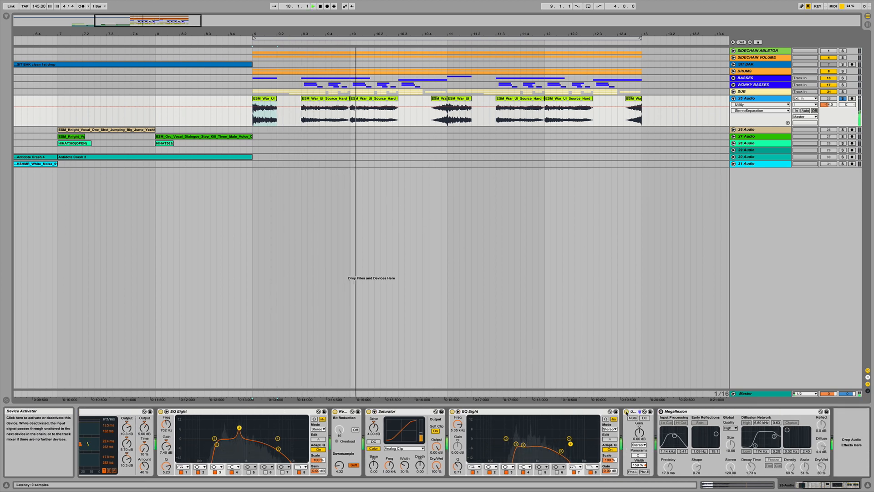
{"action": "left_click", "coordinate": [627, 412]}
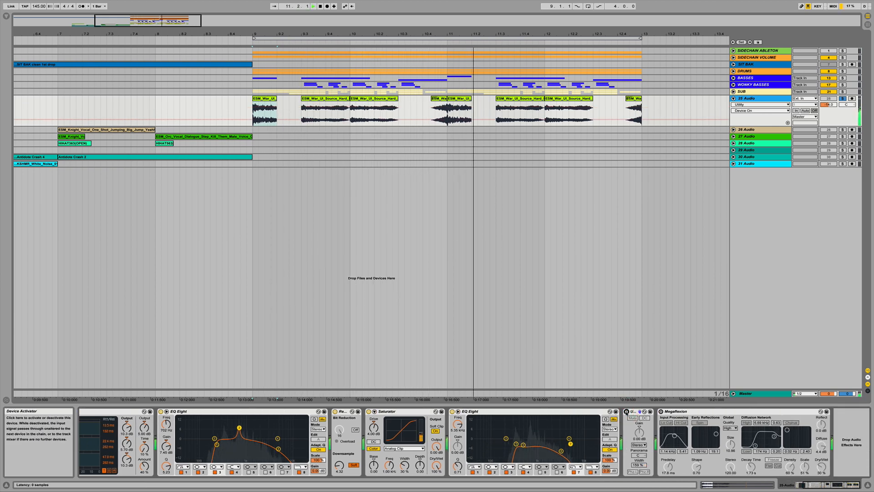
{"action": "left_click", "coordinate": [626, 412]}
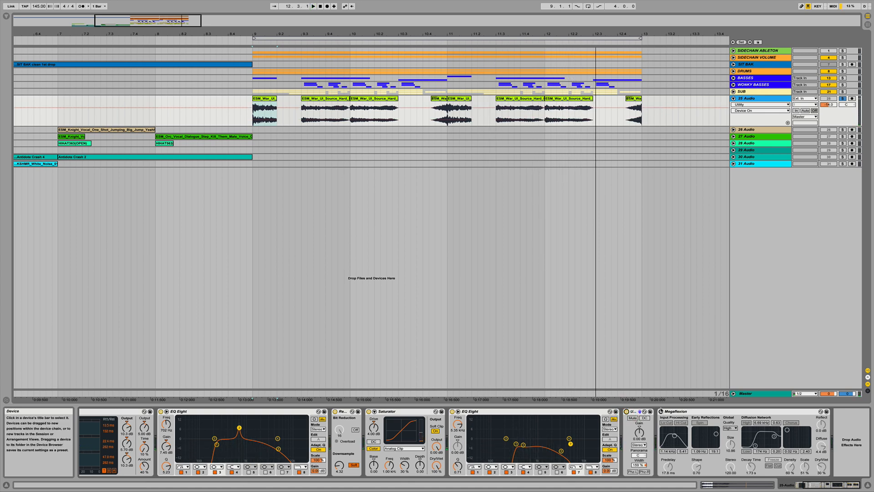
{"action": "left_click", "coordinate": [661, 411]}
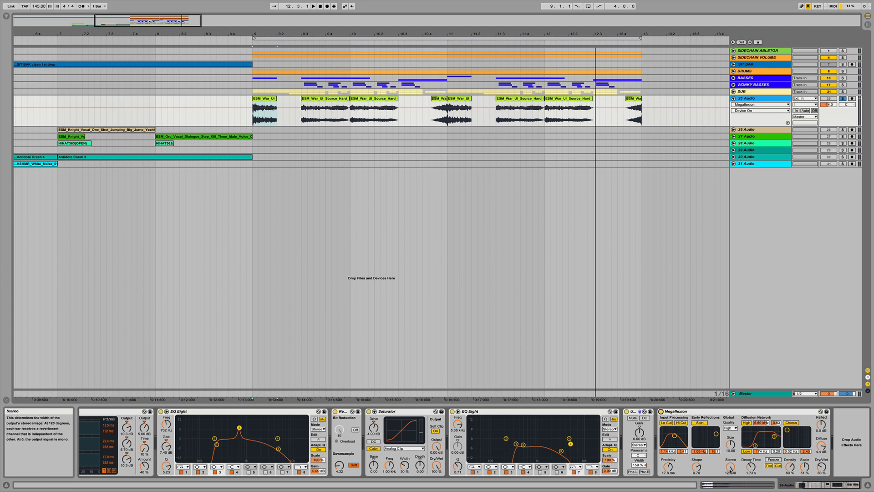
- Bring the last EQ Eight into view and adjust its first filter band
{"action": "left_click", "coordinate": [730, 467]}
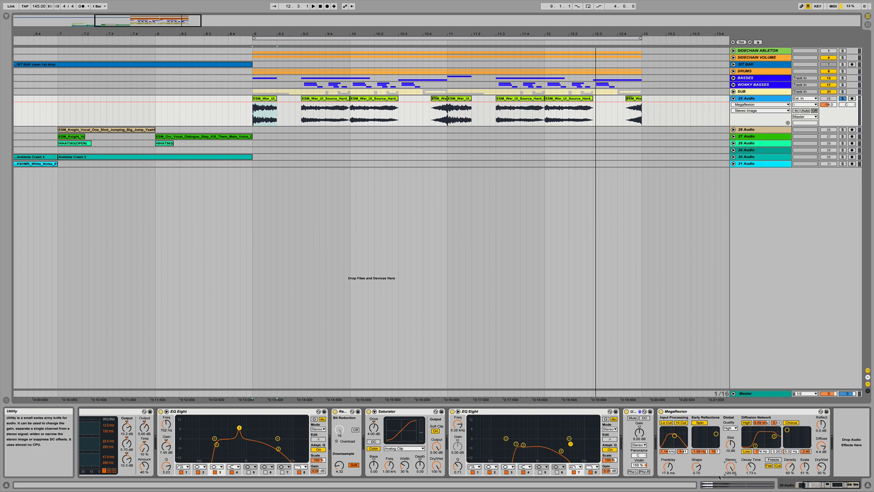
{"action": "left_click", "coordinate": [507, 411]}
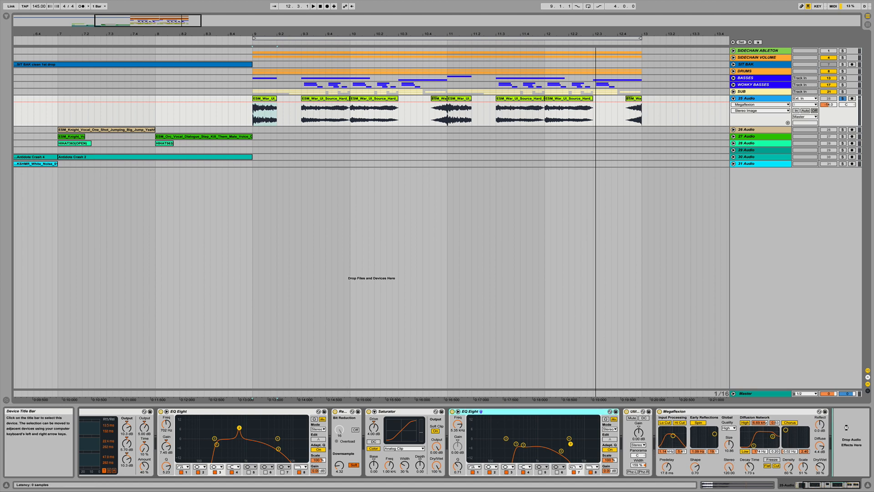
{"action": "left_click_drag", "start_coordinate": [847, 427], "coordinate": [846, 428]}
{"action": "left_click", "coordinate": [838, 472]}
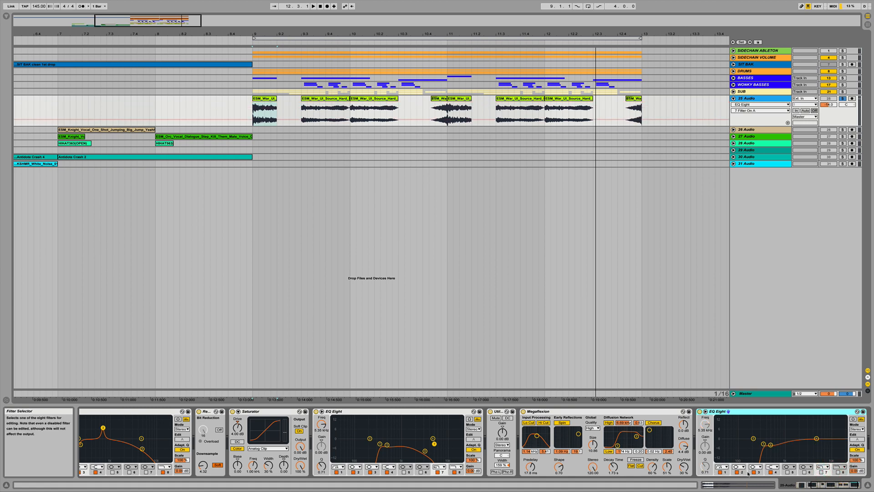
{"action": "left_click", "coordinate": [764, 444]}
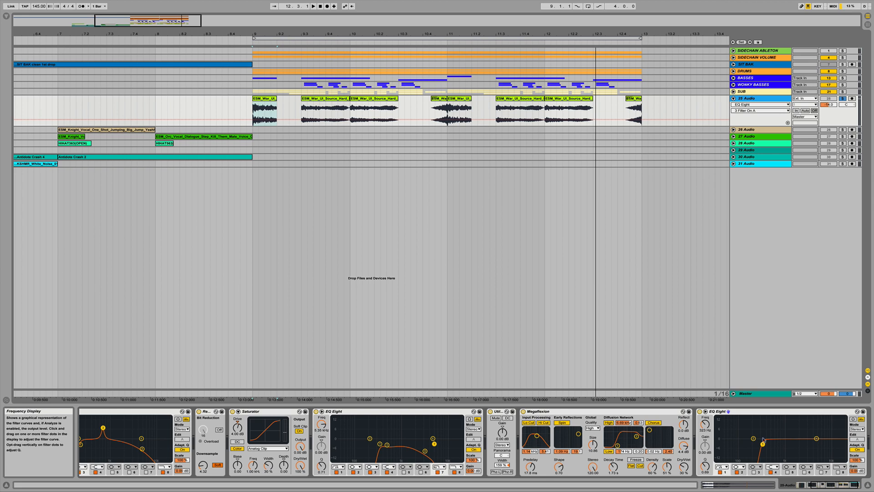
- Audition the UI sound track with the complete effects chain
{"action": "key", "text": "space"}
{"action": "left_click", "coordinate": [832, 104]}
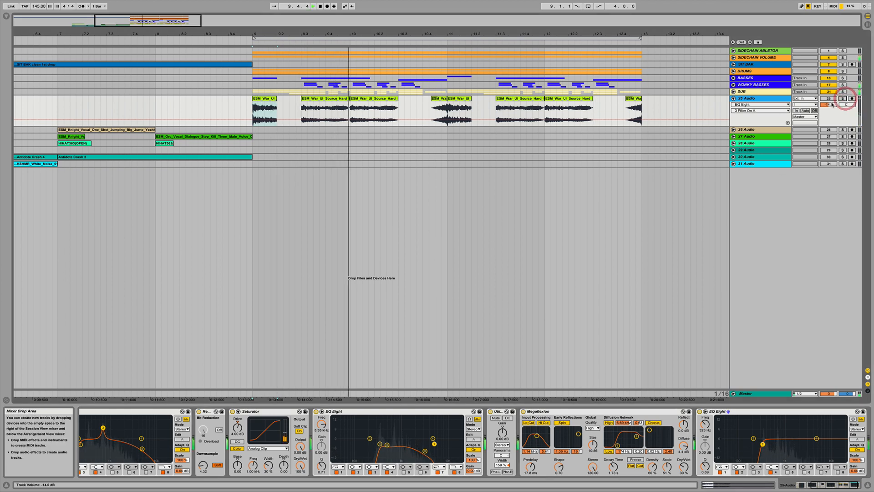
{"action": "key", "text": "space"}
{"action": "left_click", "coordinate": [829, 99]}
{"action": "left_click", "coordinate": [294, 34]}
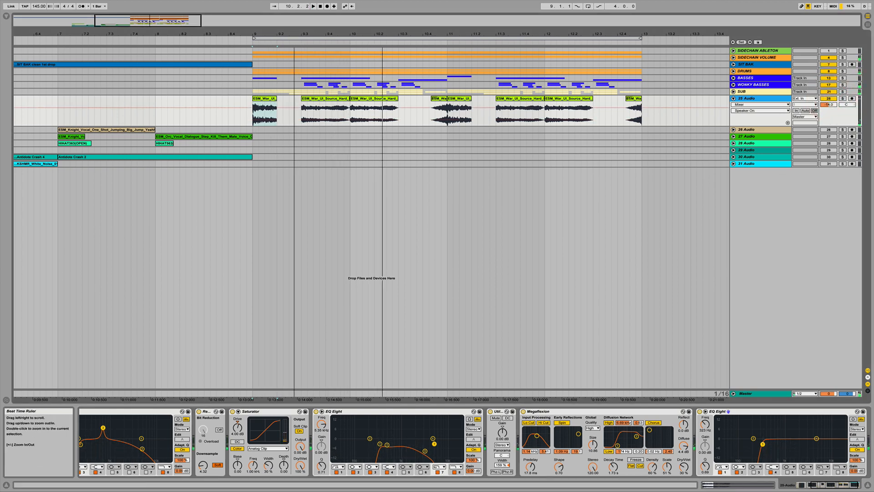
{"action": "left_click_drag", "start_coordinate": [294, 34], "coordinate": [295, 33]}
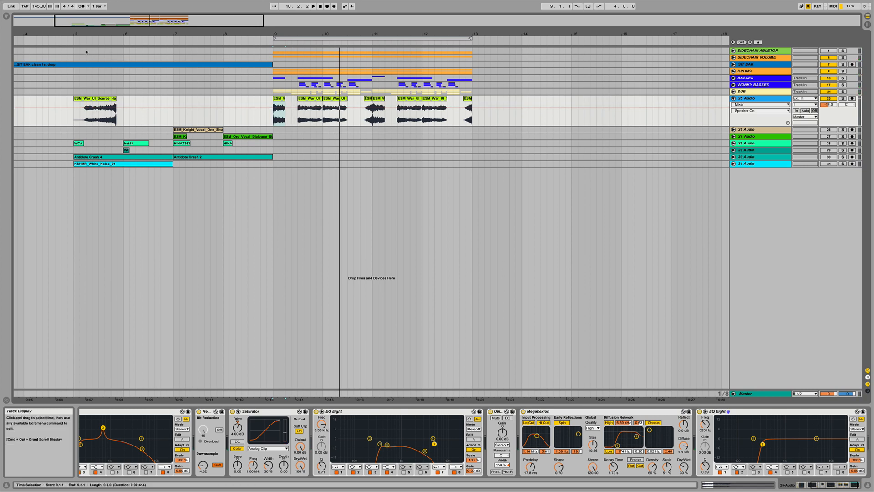
- Move the white-noise track up beneath the UI sound track and unfold it
{"action": "left_click", "coordinate": [73, 41]}
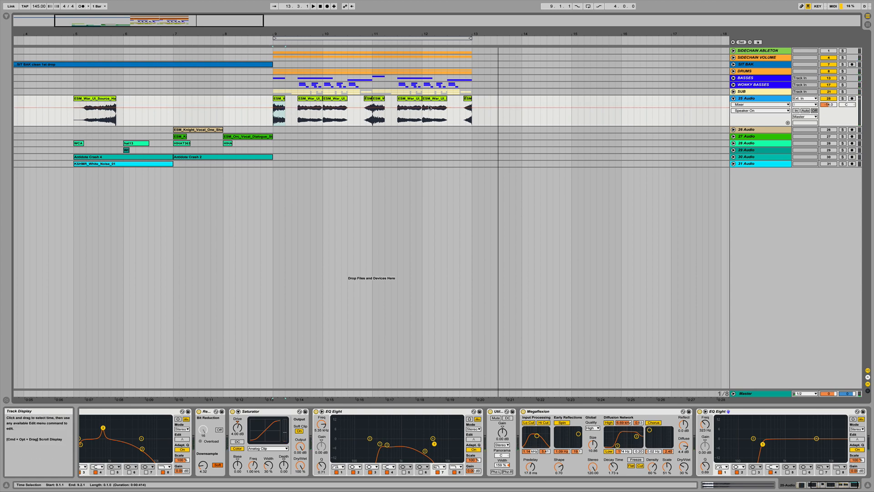
{"action": "left_click", "coordinate": [733, 98]}
{"action": "left_click", "coordinate": [733, 99]}
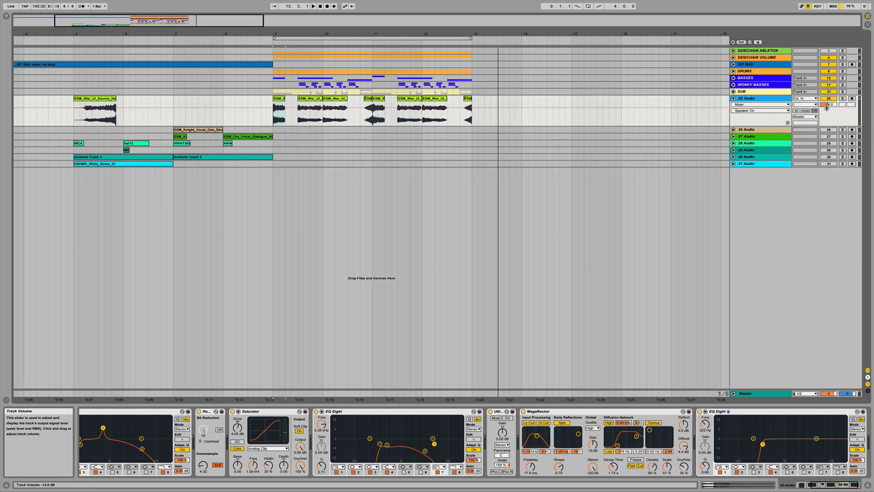
{"action": "left_click", "coordinate": [733, 98]}
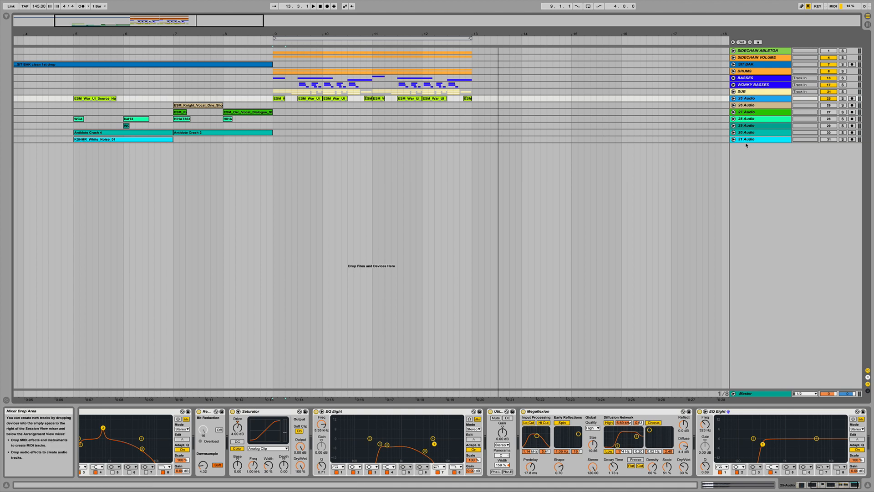
{"action": "left_click_drag", "start_coordinate": [747, 139], "coordinate": [745, 112]}
{"action": "mouse_move", "coordinate": [742, 105]}
{"action": "left_mouse_down"}
{"action": "mouse_move", "coordinate": [742, 122]}
{"action": "mouse_move", "coordinate": [742, 101]}
{"action": "mouse_move", "coordinate": [729, 101]}
{"action": "left_mouse_up"}
{"action": "left_click", "coordinate": [733, 105]}
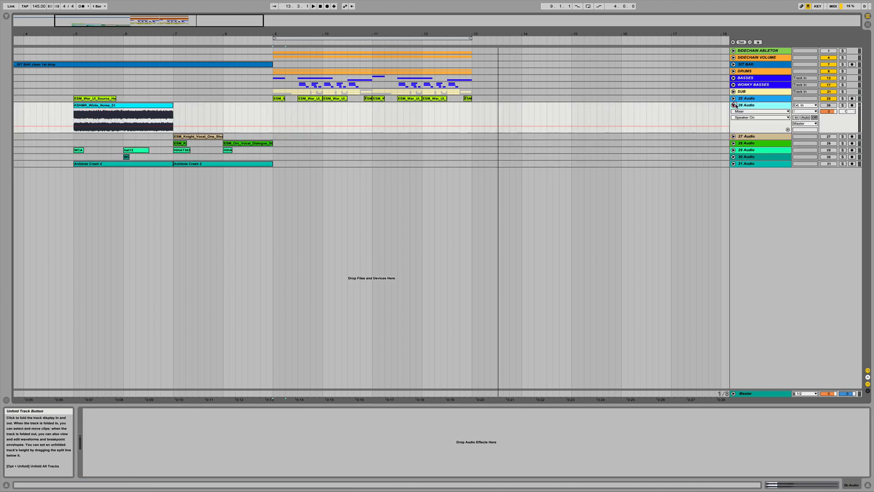
- Lower the white-noise track's volume to -14.4 dB, solo it and audition it
{"action": "left_click", "coordinate": [104, 105]}
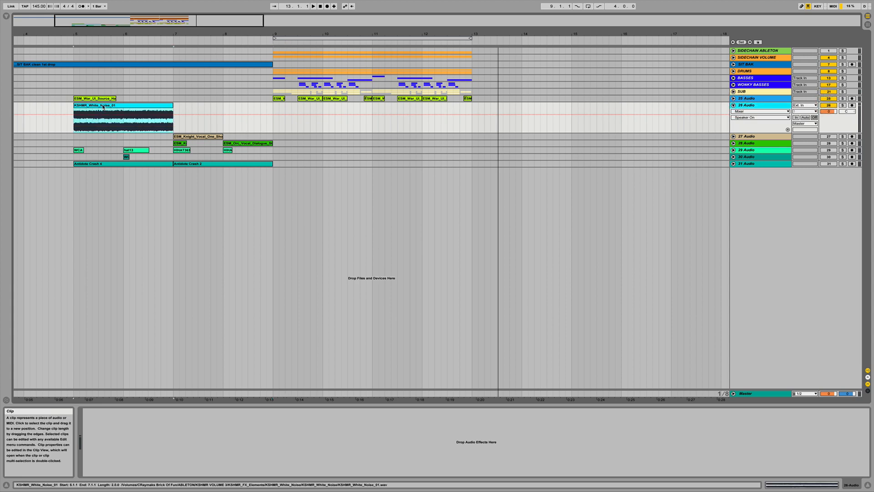
{"action": "left_click_drag", "start_coordinate": [830, 114], "coordinate": [830, 119]}
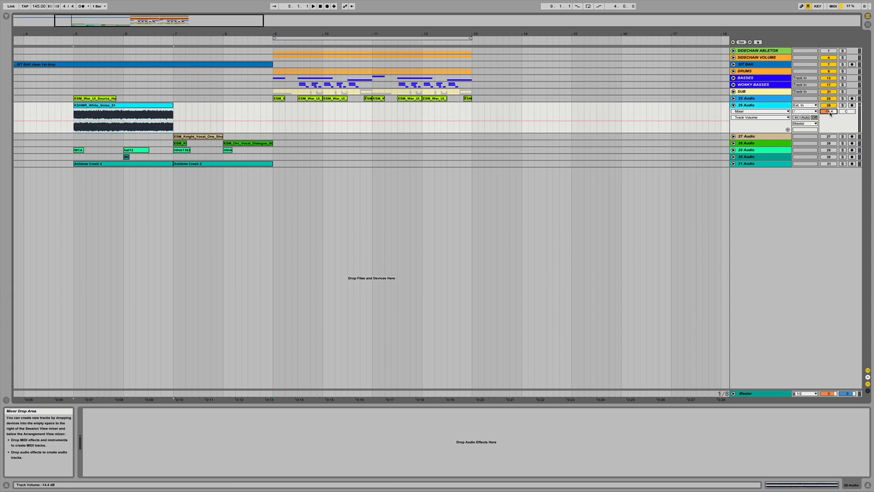
{"action": "left_click", "coordinate": [842, 105]}
{"action": "key", "text": "space"}
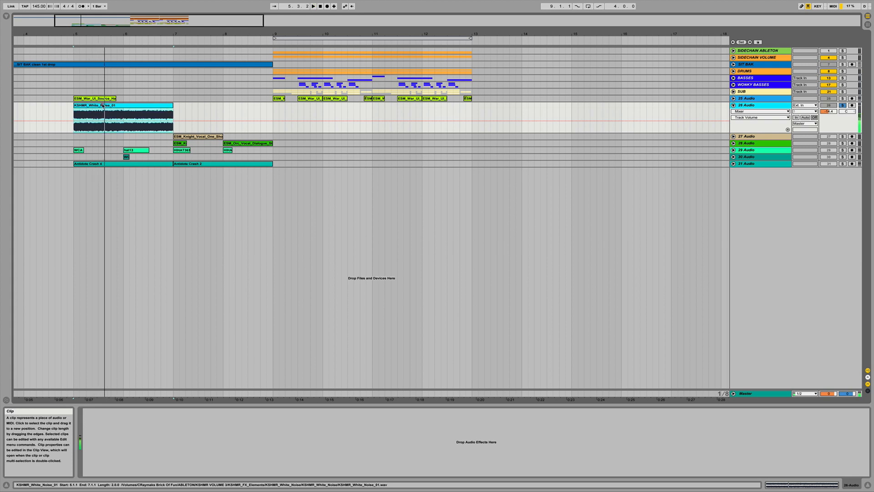
{"action": "key", "text": "space"}
- Move the white-noise clip to bar 9, shorten it, and duplicate it onto the next UI hits
{"action": "left_click_drag", "start_coordinate": [105, 111], "coordinate": [305, 111]}
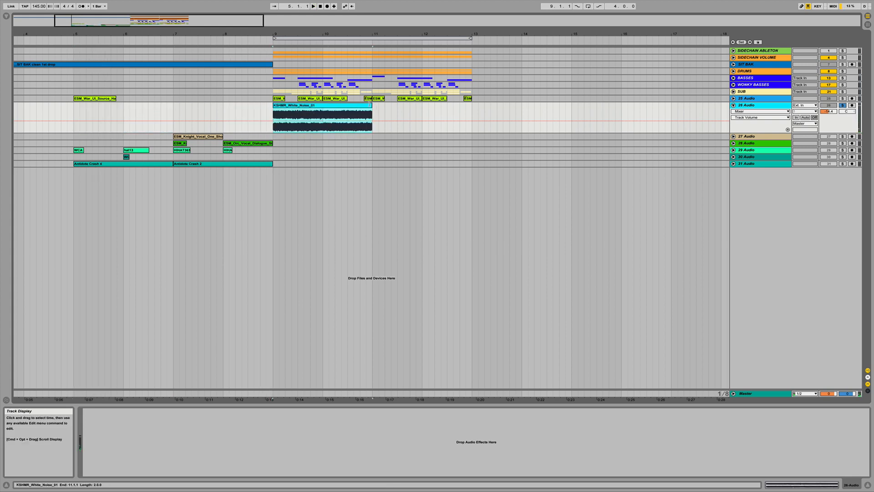
{"action": "left_click_drag", "start_coordinate": [369, 109], "coordinate": [286, 108]}
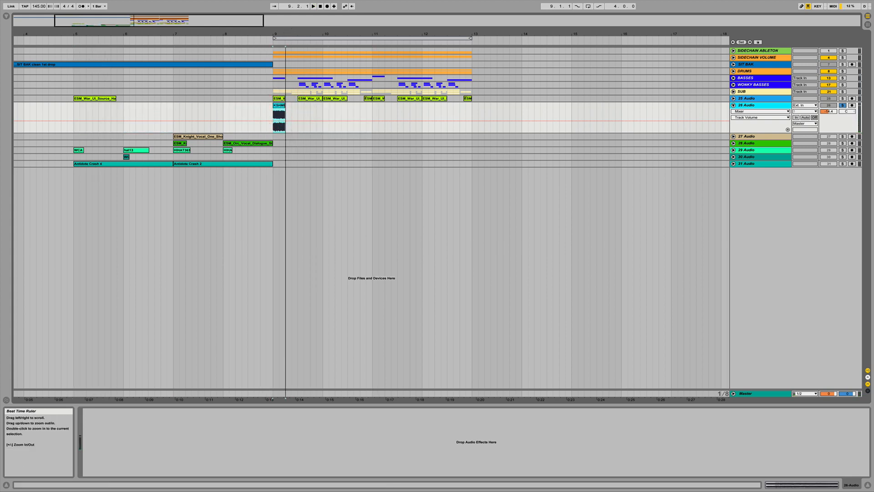
{"action": "scroll", "coordinate": [286, 108], "scroll_direction": "up", "scroll_amount": 3}
{"action": "left_click_drag", "start_coordinate": [275, 107], "coordinate": [465, 108]}
{"action": "left_click", "coordinate": [271, 109]}
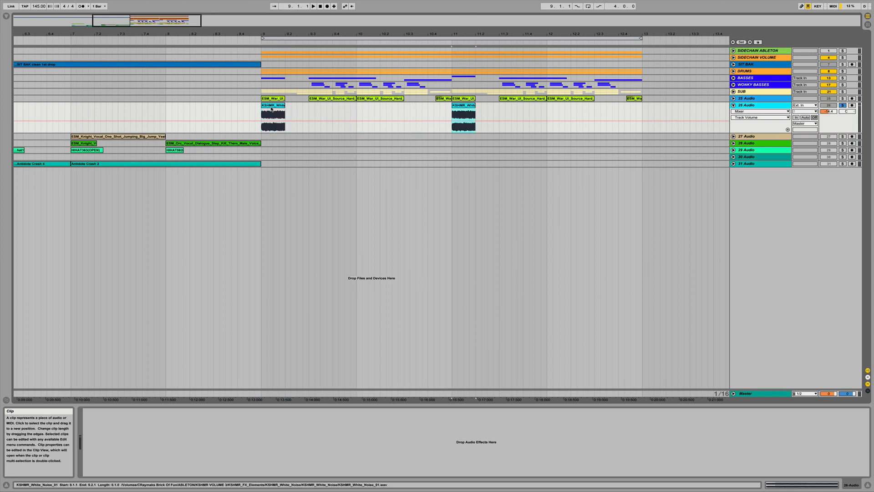
{"action": "left_click_drag", "start_coordinate": [314, 108], "coordinate": [325, 109]}
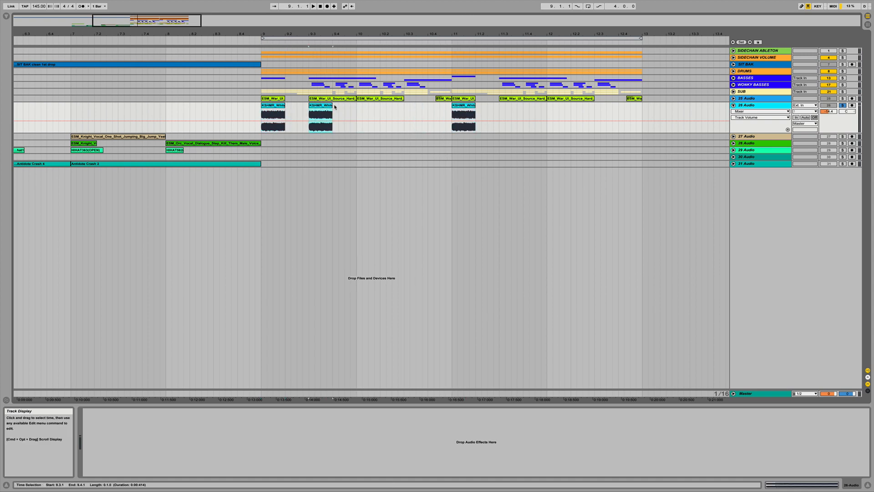
- Show the white-noise track's Fades lane and give the white-noise clips fade-outs across the UI hits
{"action": "left_click", "coordinate": [759, 111]}
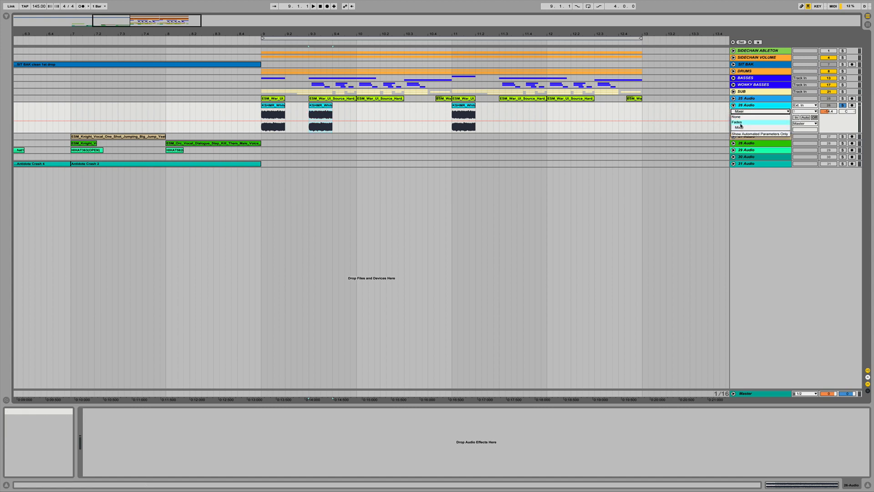
{"action": "left_click", "coordinate": [740, 122]}
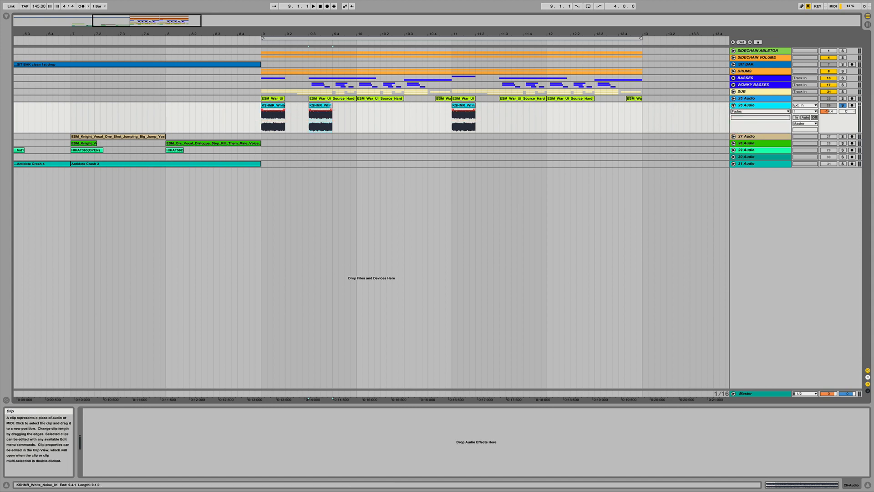
{"action": "left_click_drag", "start_coordinate": [332, 111], "coordinate": [609, 111]}
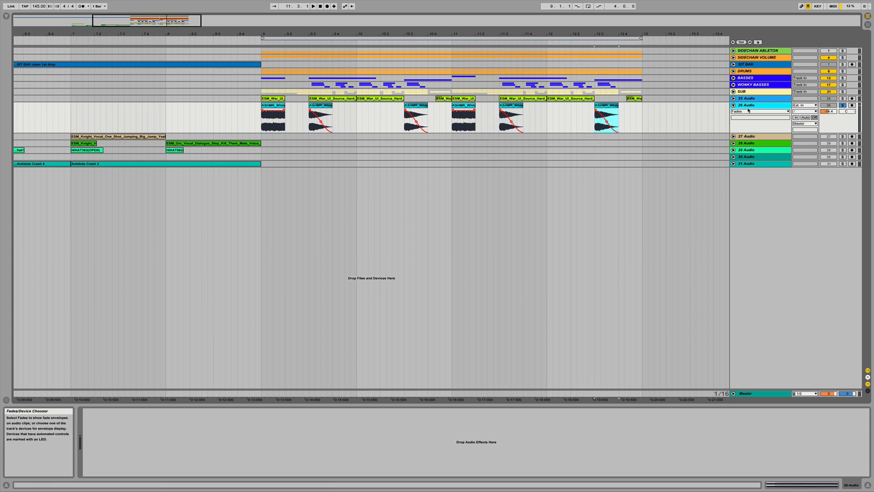
- Add an EQ Eight to the white-noise track and raise its first band's frequency to about 7.62 kHz
{"action": "left_click", "coordinate": [6, 17]}
{"action": "left_click", "coordinate": [66, 100]}
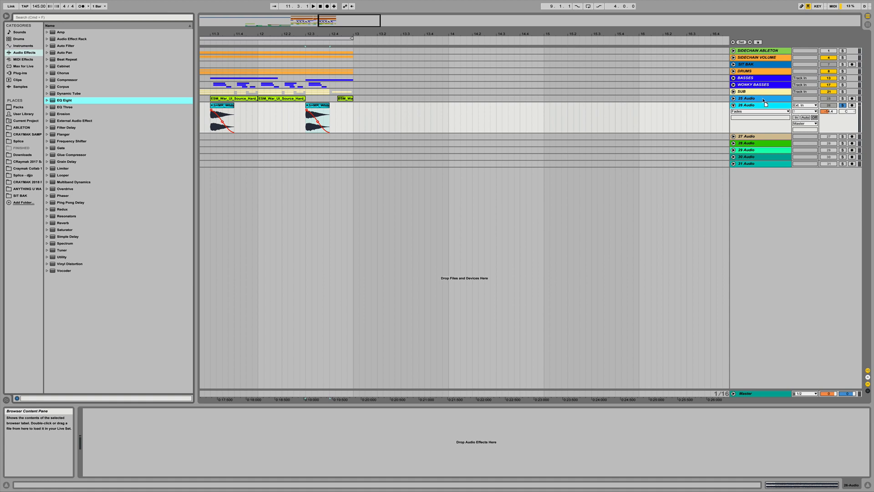
{"action": "left_click_drag", "start_coordinate": [748, 106], "coordinate": [749, 106]}
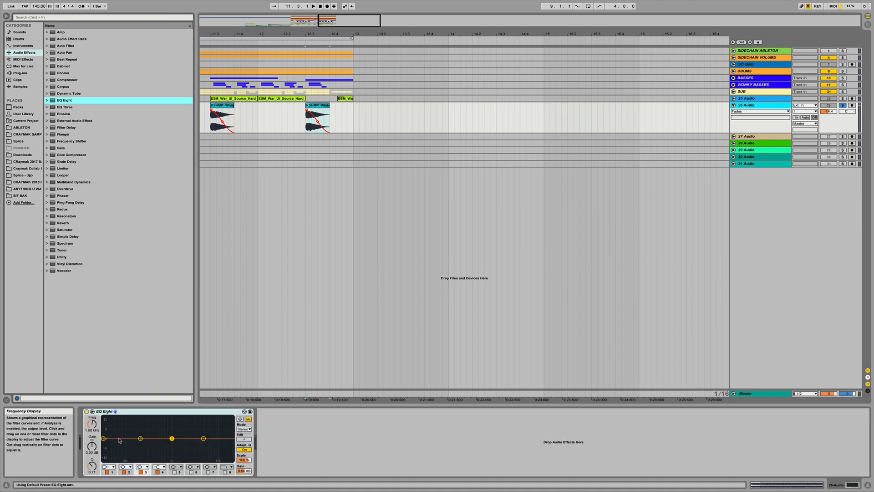
{"action": "left_click", "coordinate": [109, 467]}
{"action": "left_click", "coordinate": [107, 425]}
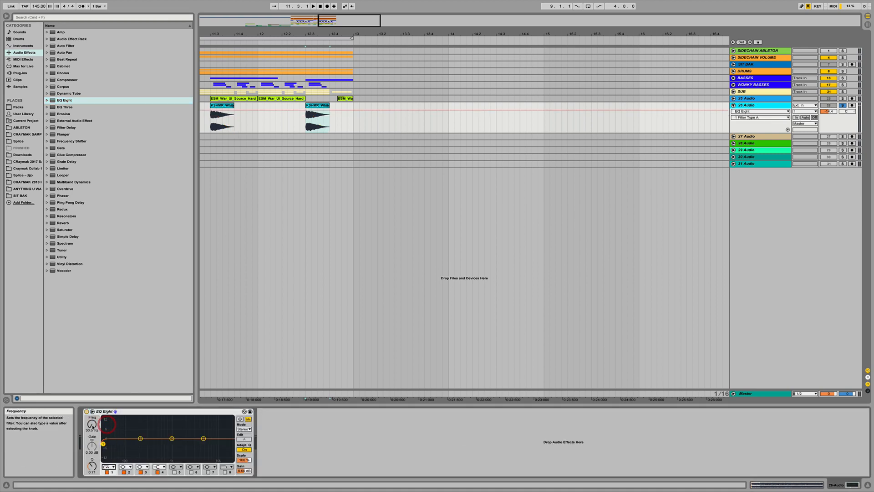
{"action": "left_click_drag", "start_coordinate": [91, 425], "coordinate": [92, 383]}
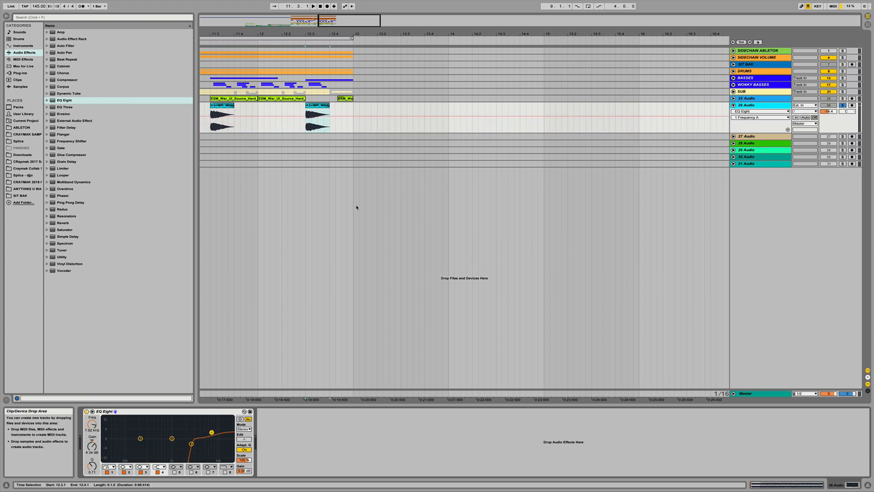
- Audition the white-noise clips layered with the UI sound
{"action": "scroll", "coordinate": [357, 207], "scroll_direction": "left", "scroll_amount": 5}
{"action": "left_click_drag", "start_coordinate": [366, 34], "coordinate": [366, 15]}
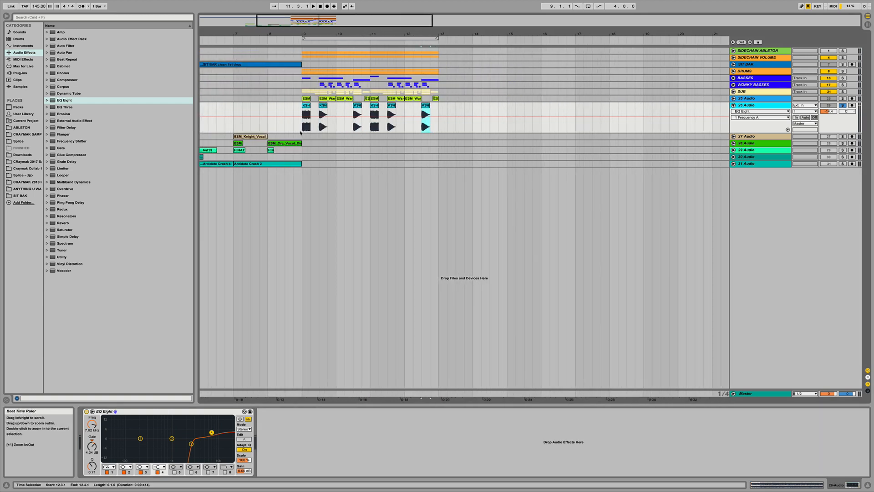
{"action": "left_click", "coordinate": [306, 107]}
{"action": "key", "text": "space"}
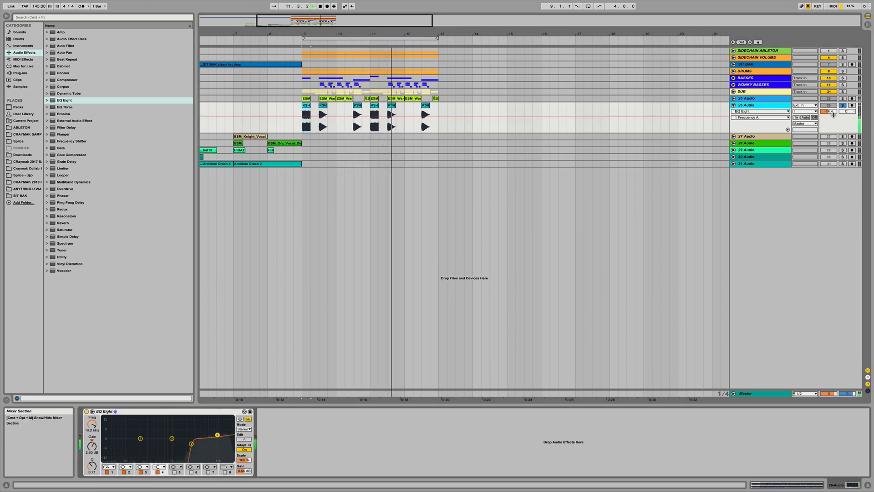
{"action": "key", "text": "space"}
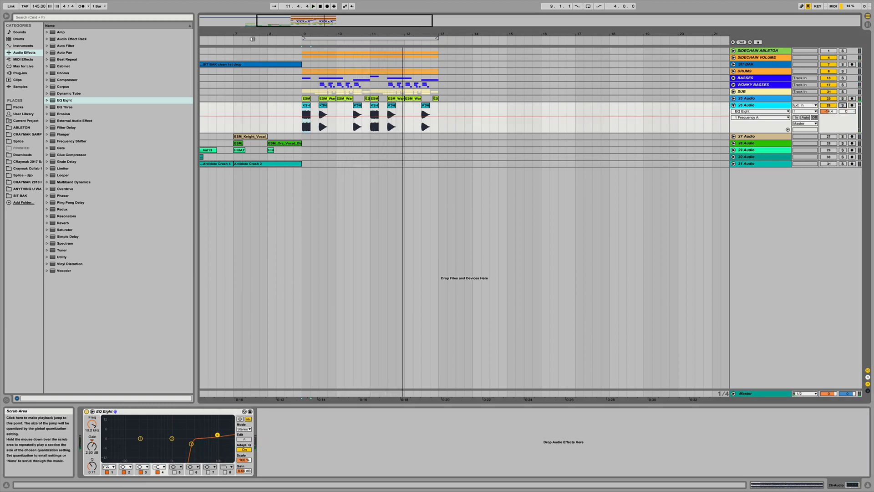
- Play the arrangement from before bar 9 to hear the layered result
{"action": "left_click", "coordinate": [252, 38]}
{"action": "key", "text": "space"}
{"action": "left_click", "coordinate": [827, 105]}
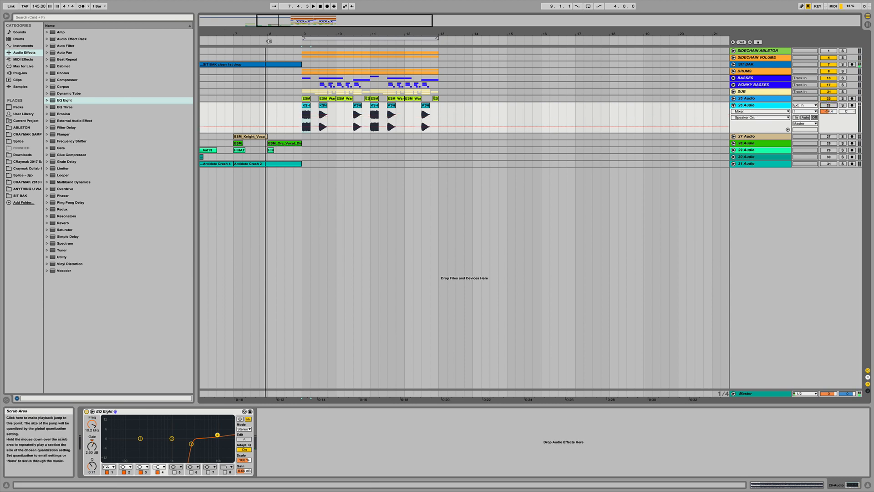
{"action": "key", "text": "space"}
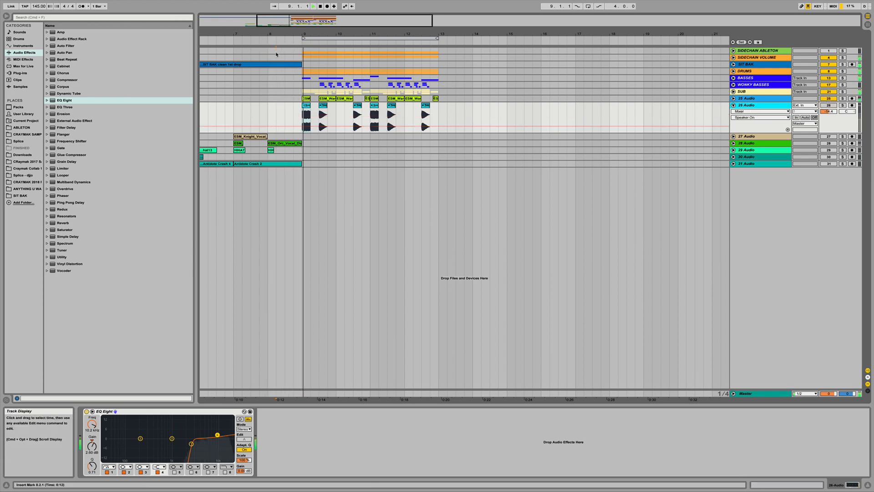
{"action": "left_click", "coordinate": [275, 50]}
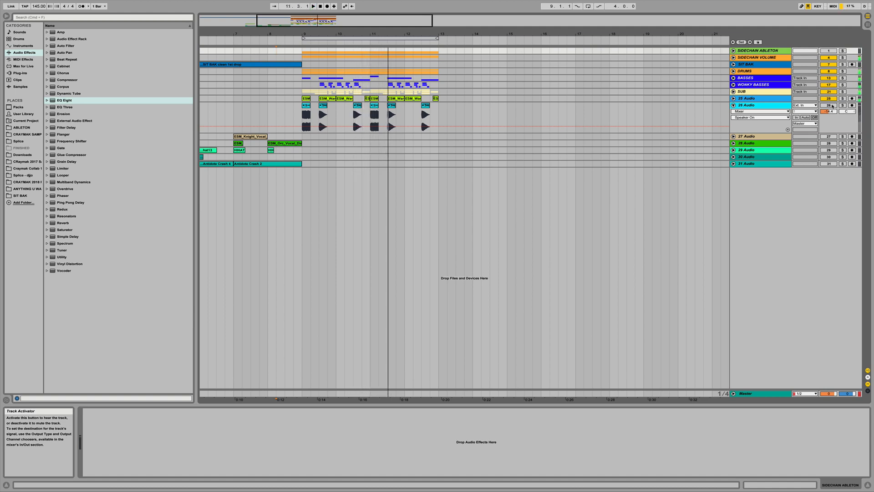
- Play the arrangement and adjust the white-noise track's volume
{"action": "left_click", "coordinate": [828, 105]}
{"action": "key", "text": "space"}
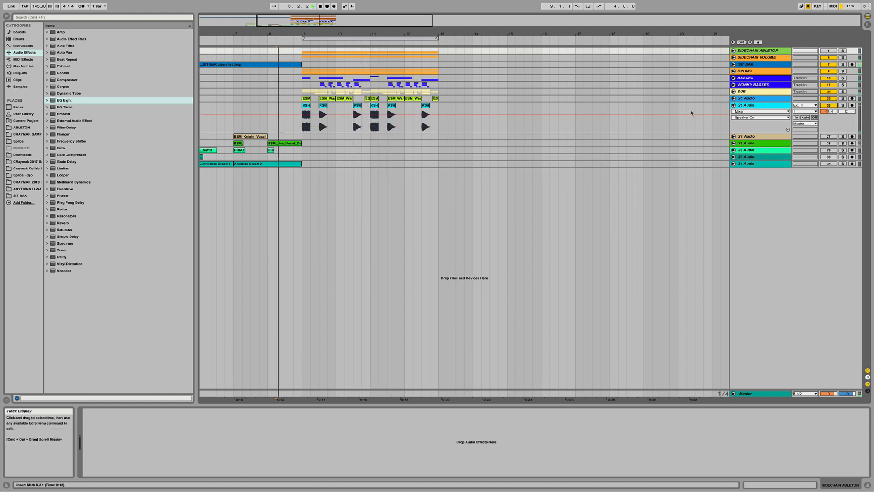
{"action": "left_click", "coordinate": [832, 113]}
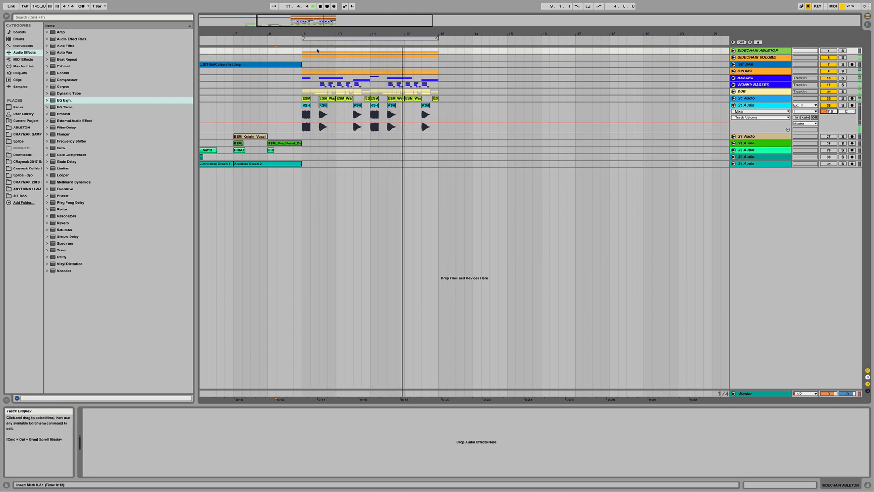
- Zoom into the hits and switch the white-noise track's automation lane to Fades
{"action": "left_click_drag", "start_coordinate": [315, 34], "coordinate": [315, 53]}
{"action": "left_click_drag", "start_coordinate": [343, 105], "coordinate": [353, 106]}
{"action": "left_click", "coordinate": [751, 111]}
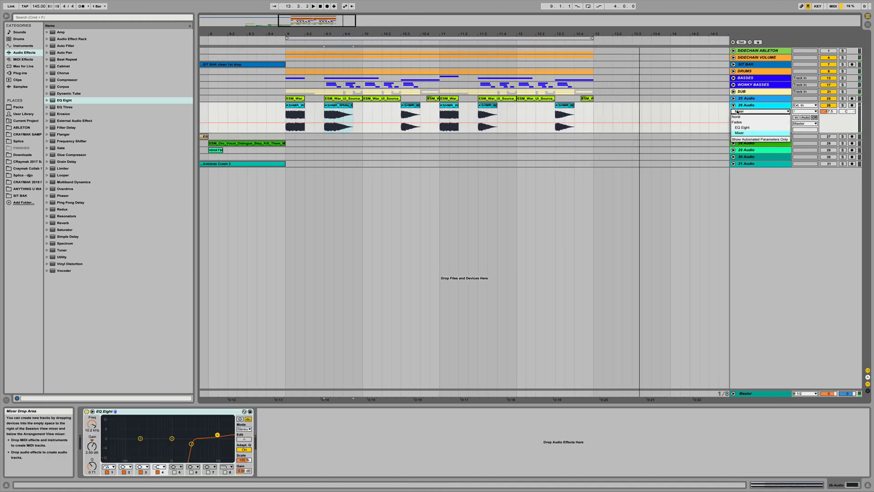
{"action": "left_click", "coordinate": [740, 121]}
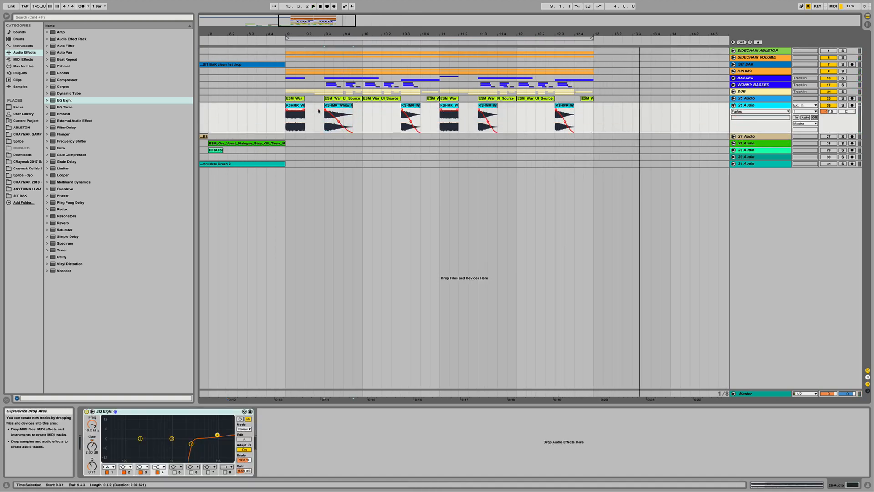
- Adjust the fade-outs of the white-noise clips across the UI hits
{"action": "left_click", "coordinate": [345, 106]}
{"action": "left_click_drag", "start_coordinate": [340, 104], "coordinate": [407, 107]}
{"action": "left_click_drag", "start_coordinate": [406, 107], "coordinate": [571, 107]}
- Lower the white-noise track's volume to about -20 dB
{"action": "left_click_drag", "start_coordinate": [550, 35], "coordinate": [542, 12]}
{"action": "left_click", "coordinate": [358, 37]}
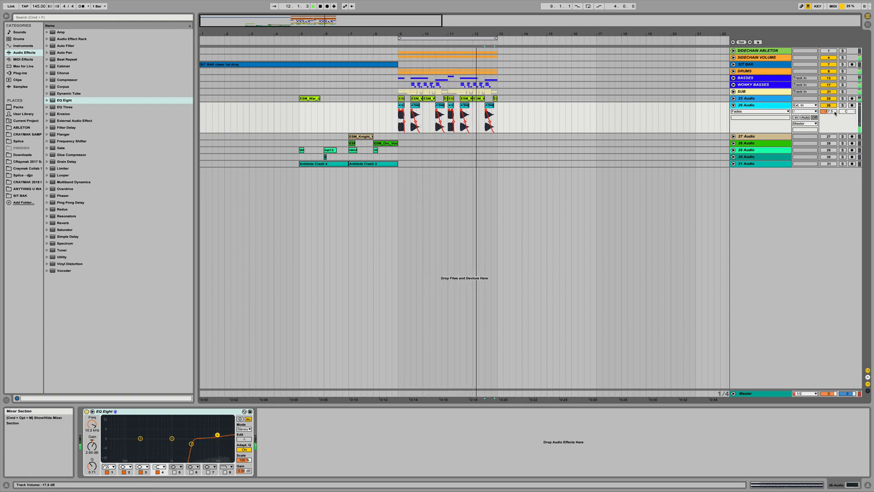
{"action": "left_click_drag", "start_coordinate": [834, 112], "coordinate": [834, 120]}
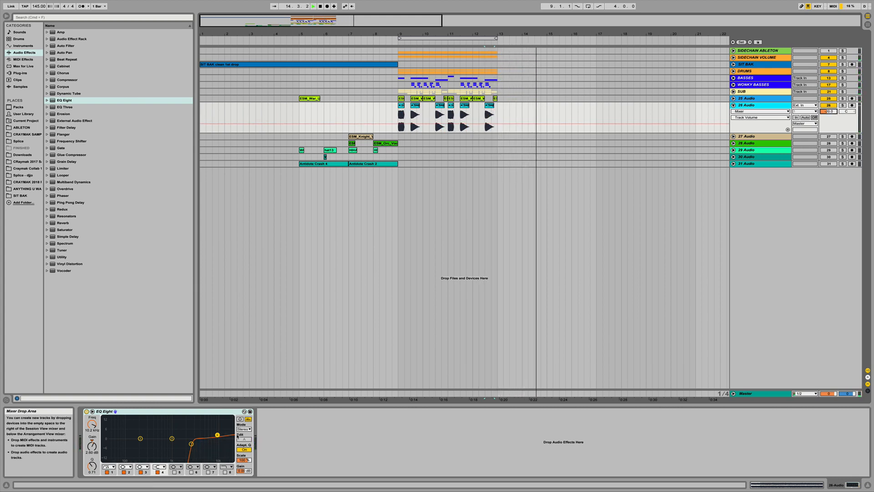
- Lower the EQ Eight band's frequency to about 3.67 kHz and audition from bar 6
{"action": "left_click_drag", "start_coordinate": [192, 444], "coordinate": [197, 444]}
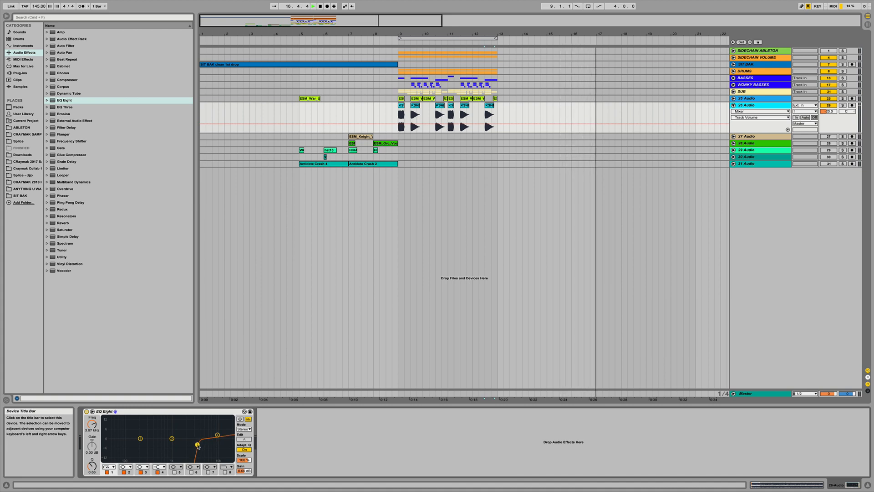
{"action": "key", "text": "space"}
{"action": "key", "text": "space"}
{"action": "left_click", "coordinate": [339, 39]}
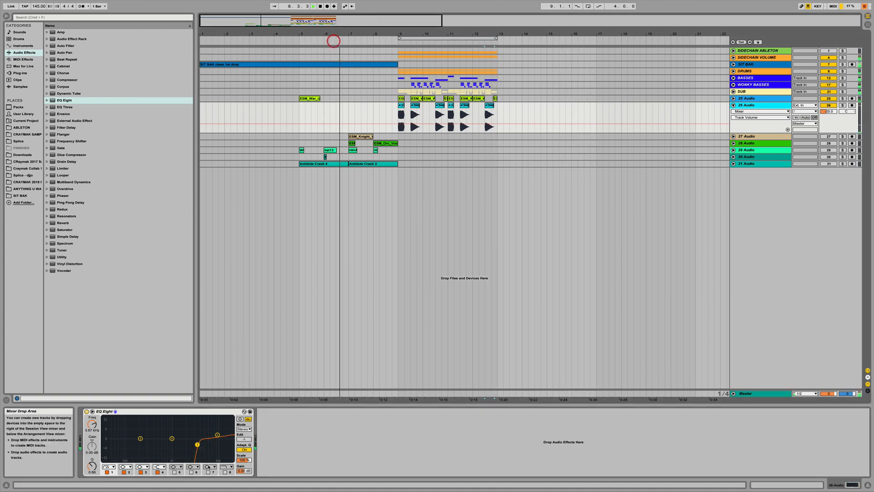
- Set the EQ band's frequency to about 4.63 kHz and the white-noise track volume to about -19.4 dB
{"action": "left_click_drag", "start_coordinate": [200, 445], "coordinate": [202, 445]}
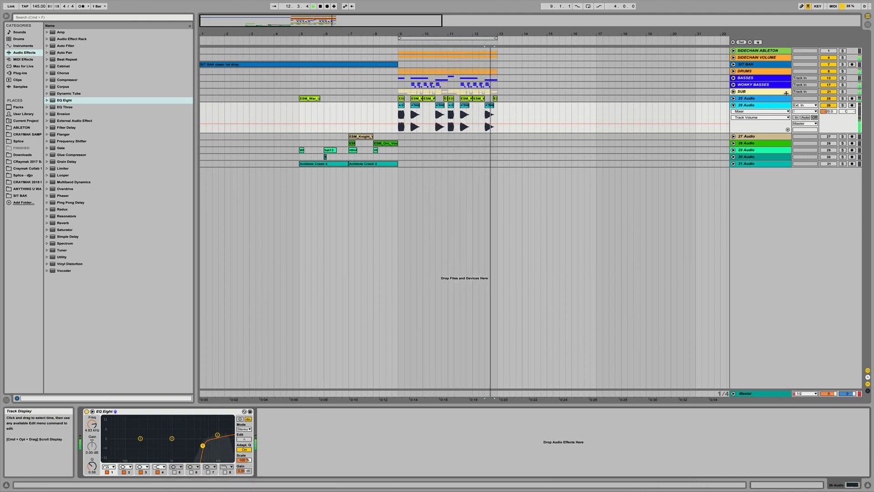
{"action": "left_click_drag", "start_coordinate": [828, 112], "coordinate": [829, 111]}
{"action": "key", "text": "space"}
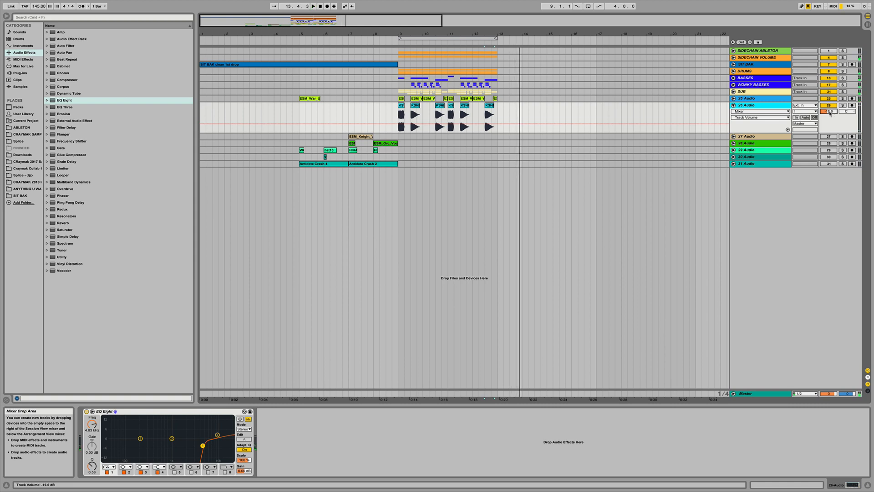
- Open the crash track, solo it, and audition the Antidote Crash 4 and Antidote Crash 2 clips
{"action": "left_click", "coordinate": [733, 105]}
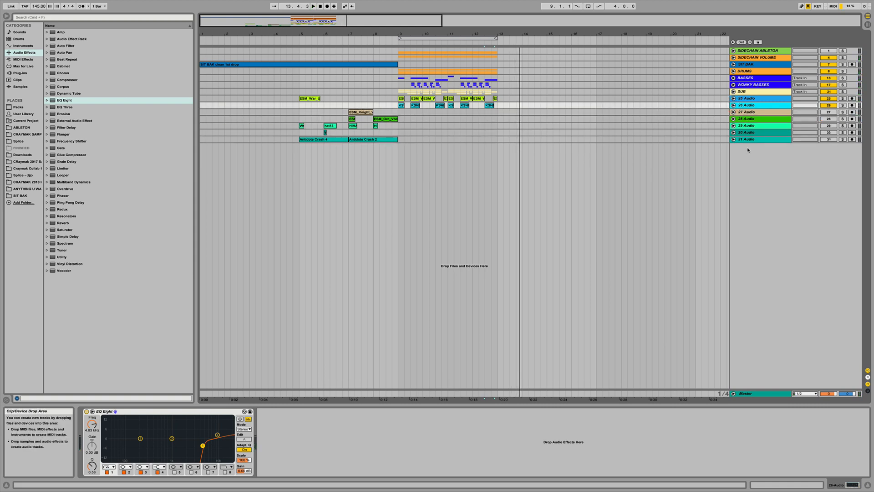
{"action": "left_click", "coordinate": [733, 119]}
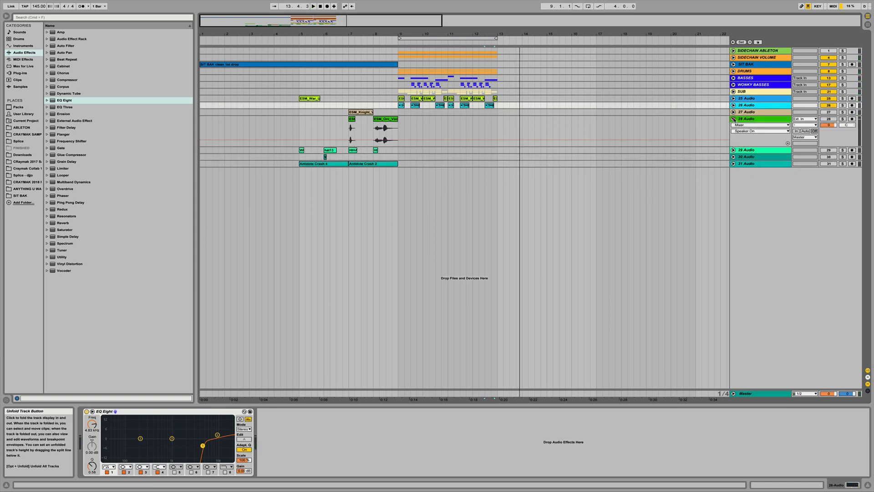
{"action": "left_click", "coordinate": [734, 119]}
{"action": "left_click", "coordinate": [734, 140]}
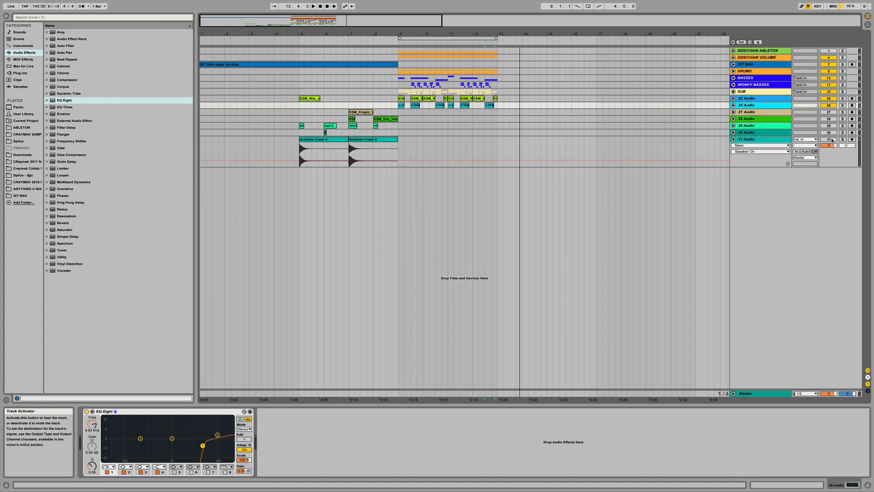
{"action": "left_click", "coordinate": [830, 140]}
{"action": "left_click", "coordinate": [319, 139]}
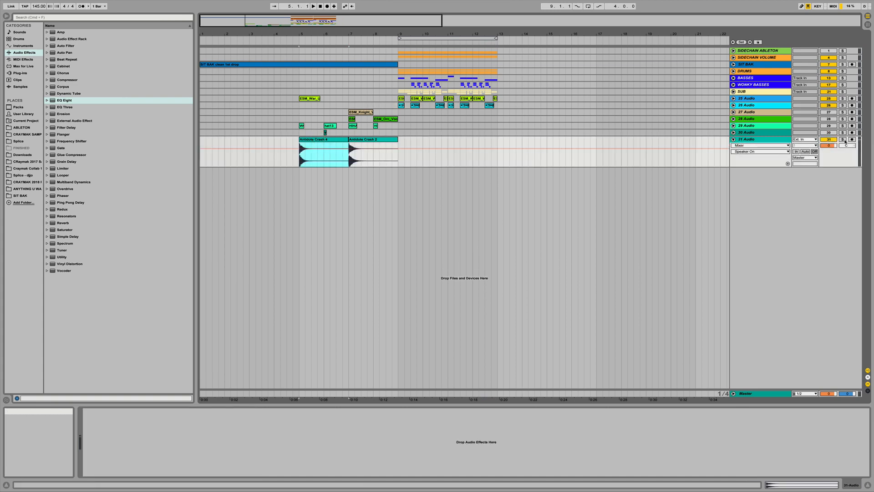
{"action": "left_click", "coordinate": [842, 140]}
{"action": "key", "text": "space"}
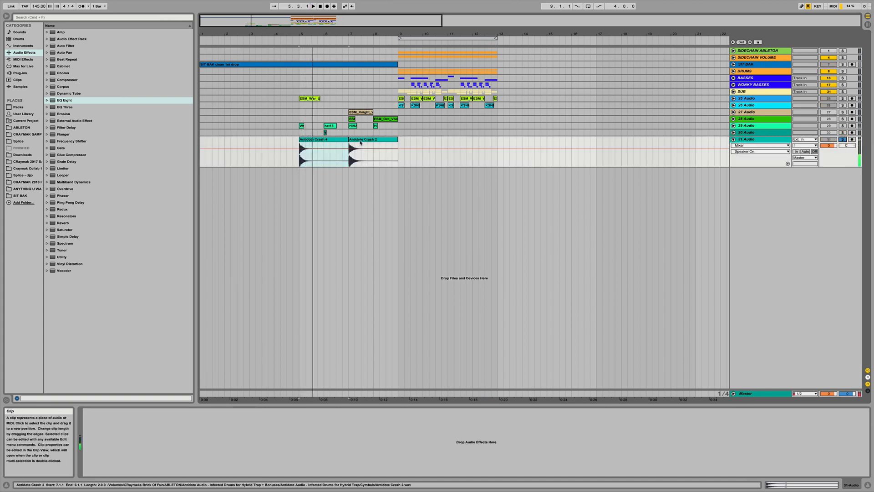
{"action": "left_click", "coordinate": [360, 140]}
{"action": "key", "text": "space"}
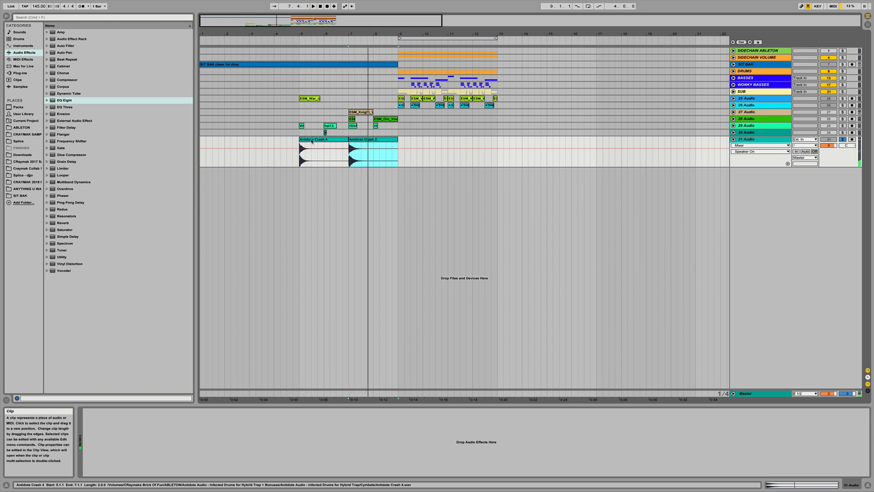
- Move Antidote Crash 4 to bar 9 and Antidote Crash 2 to bar 5
{"action": "left_click_drag", "start_coordinate": [316, 141], "coordinate": [413, 143]}
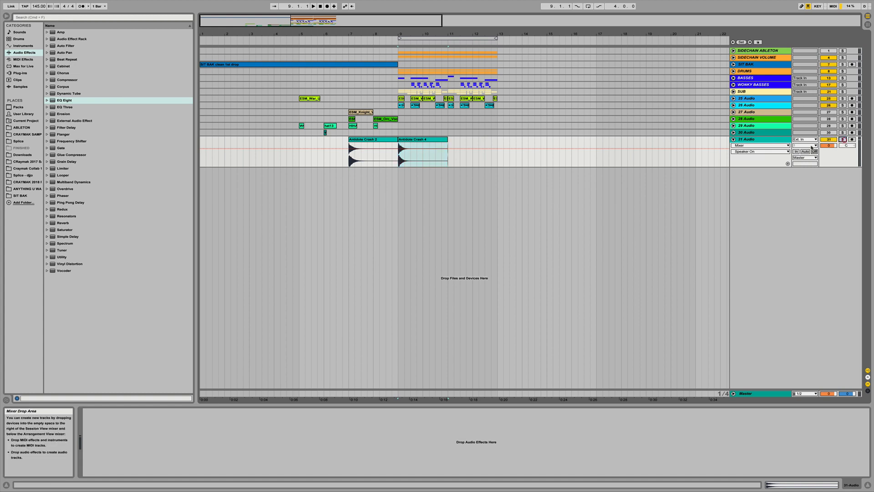
{"action": "left_click", "coordinate": [365, 140]}
{"action": "double_click", "coordinate": [365, 140]}
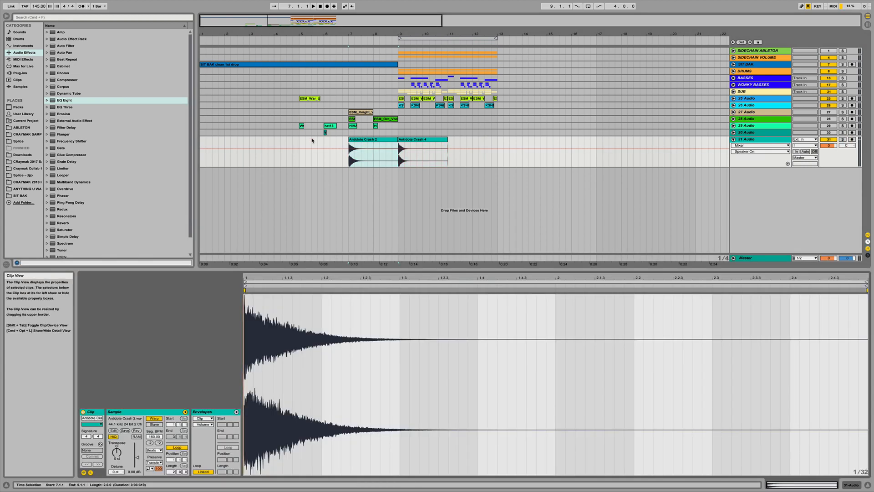
{"action": "left_click_drag", "start_coordinate": [371, 144], "coordinate": [322, 146]}
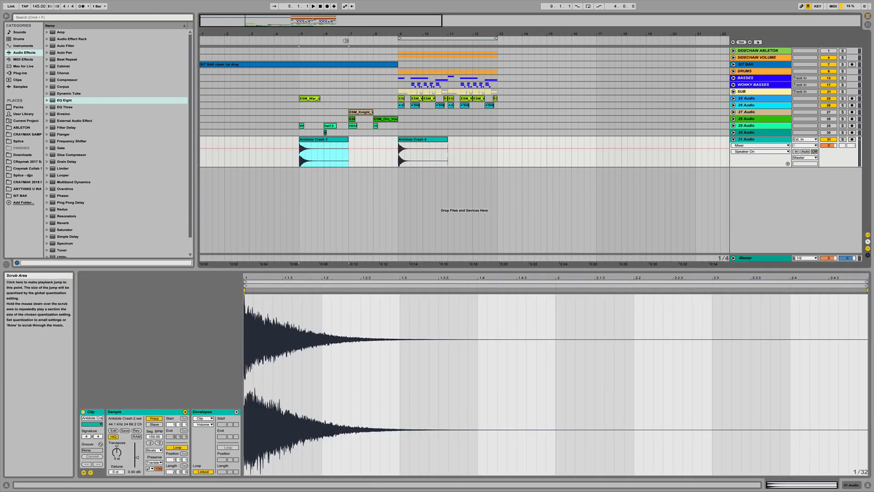
- Lower the crash track's volume and delete the tail of Antidote Crash 4 after its first hit
{"action": "left_click_drag", "start_coordinate": [829, 145], "coordinate": [828, 180]}
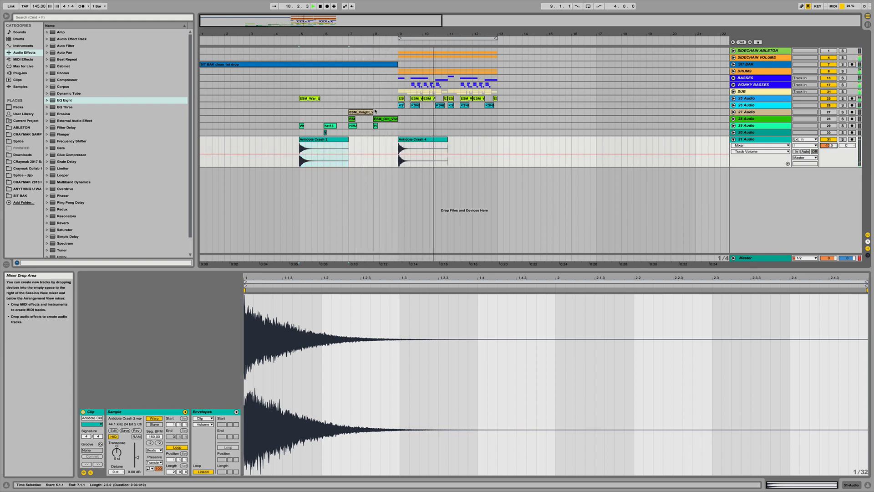
{"action": "left_click_drag", "start_coordinate": [408, 33], "coordinate": [407, 68]}
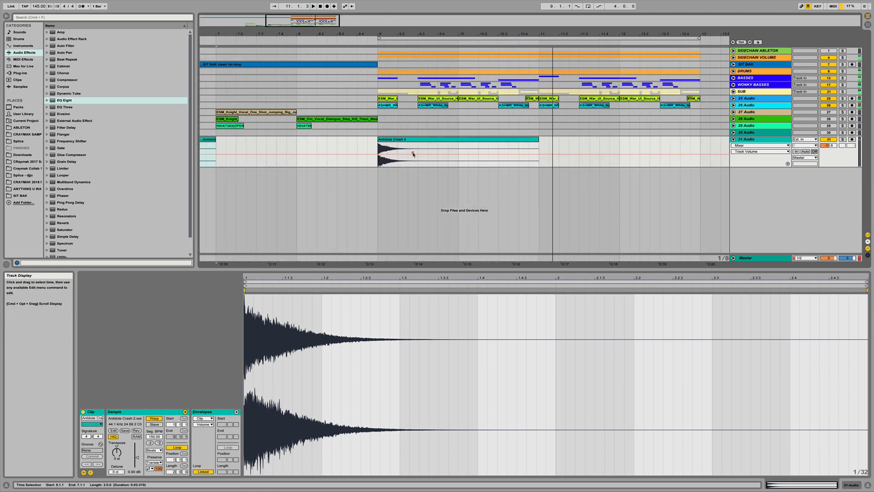
{"action": "left_click_drag", "start_coordinate": [413, 154], "coordinate": [528, 141]}
{"action": "key", "text": "Delete"}
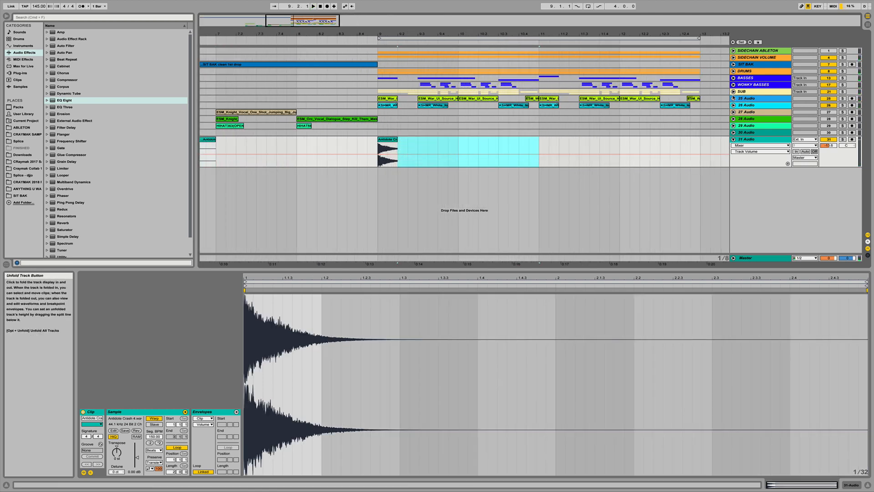
- Move Antidote Crash 2 to bar 11
{"action": "left_click", "coordinate": [733, 97]}
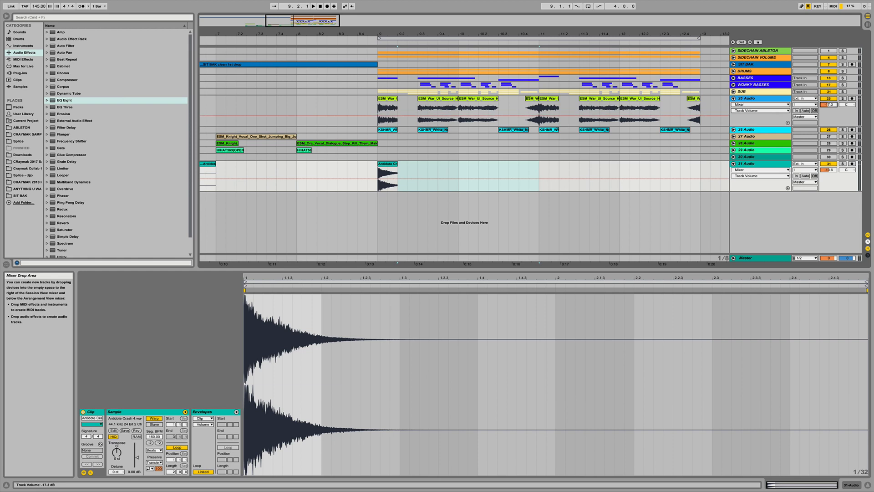
{"action": "left_click", "coordinate": [733, 97]}
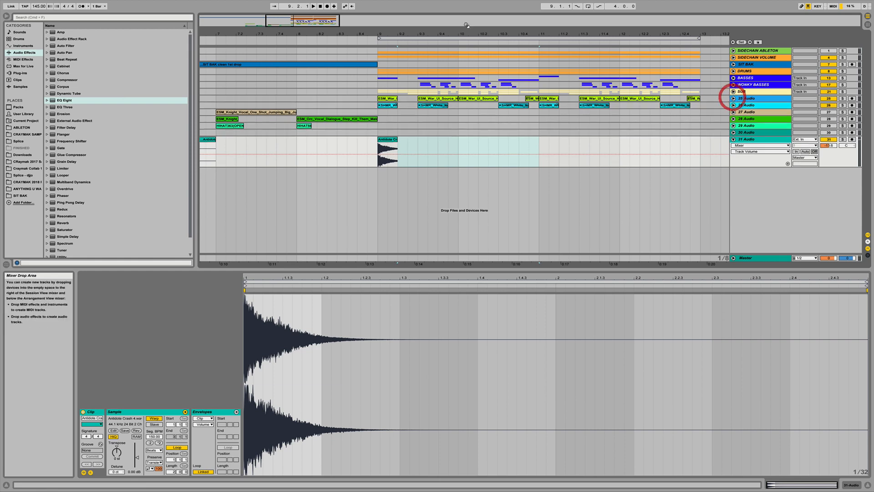
{"action": "left_click_drag", "start_coordinate": [405, 34], "coordinate": [404, 8]}
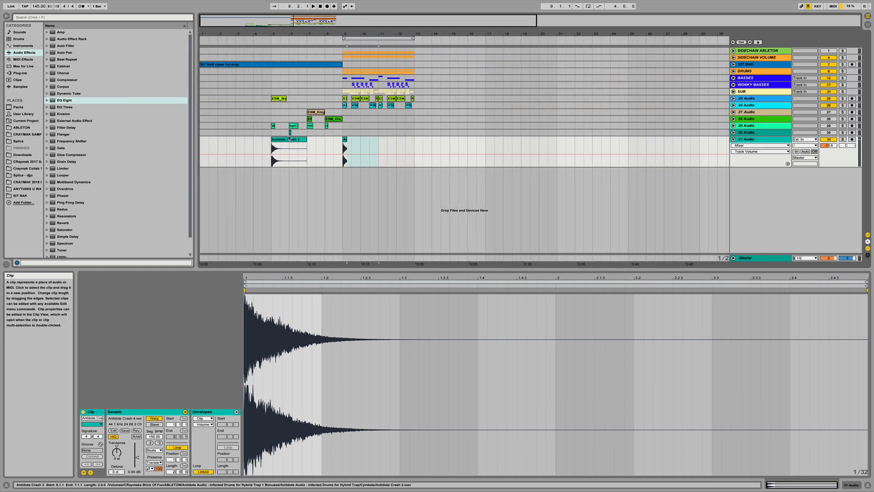
{"action": "left_click_drag", "start_coordinate": [284, 139], "coordinate": [386, 144]}
- Delete the tail of Antidote Crash 2 to shorten it
{"action": "left_click_drag", "start_coordinate": [384, 35], "coordinate": [397, 158]}
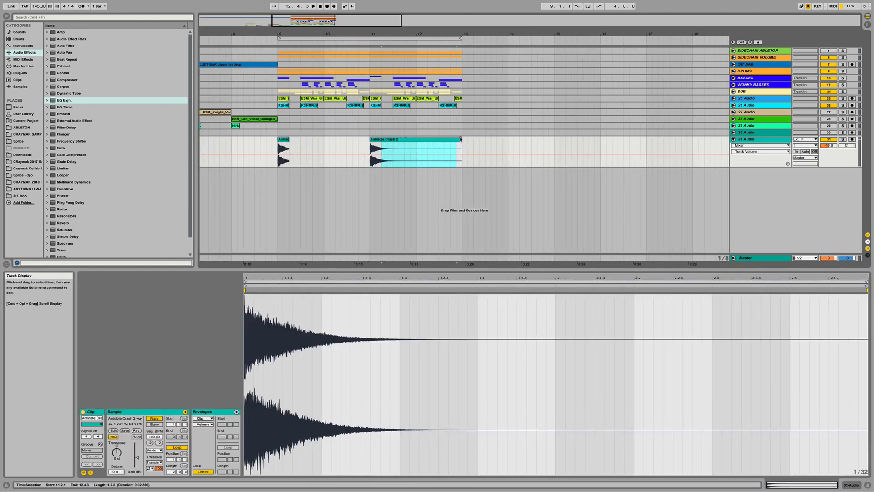
{"action": "left_click_drag", "start_coordinate": [460, 139], "coordinate": [461, 139]}
{"action": "key", "text": "Delete"}
{"action": "left_click_drag", "start_coordinate": [377, 32], "coordinate": [303, 36]}
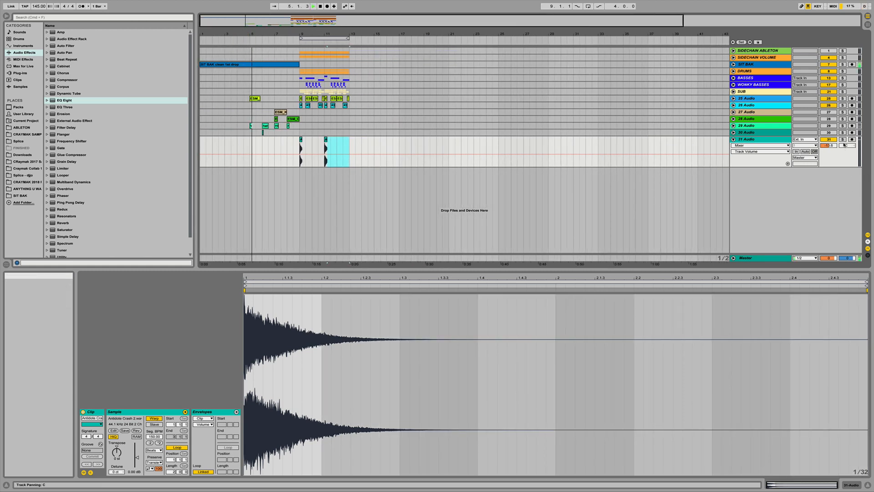
- Adjust the crash track's volume and fold the track
{"action": "left_click_drag", "start_coordinate": [828, 145], "coordinate": [828, 150]}
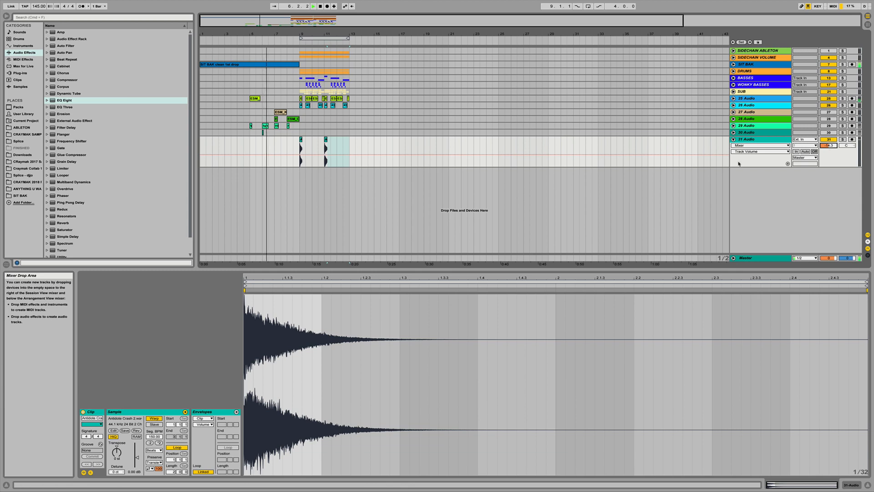
{"action": "left_click", "coordinate": [733, 139]}
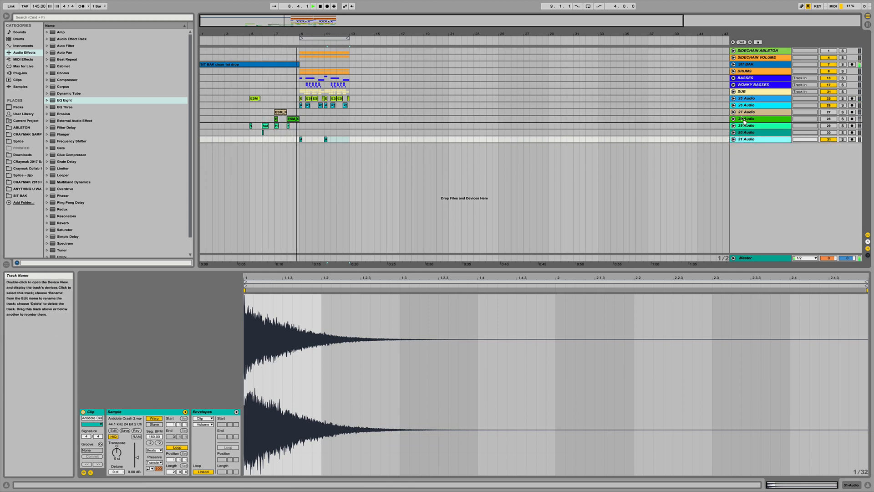
{"action": "left_click_drag", "start_coordinate": [742, 109], "coordinate": [743, 111]}
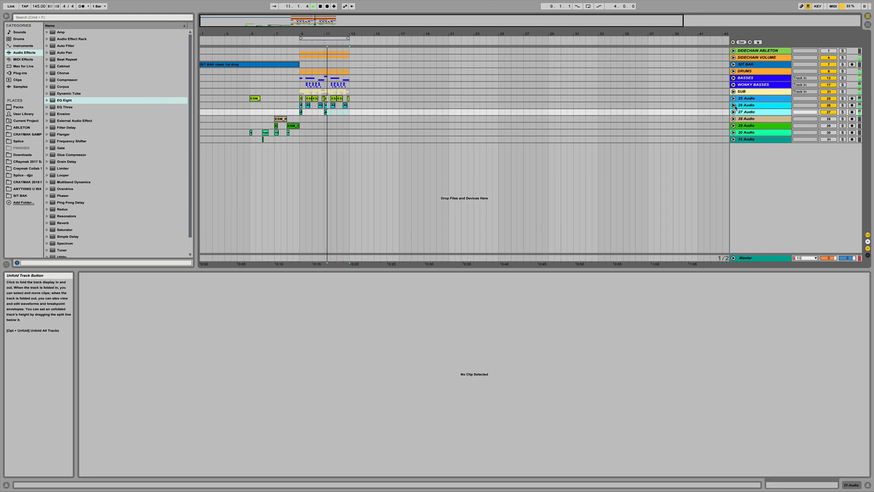
{"action": "left_click", "coordinate": [734, 105]}
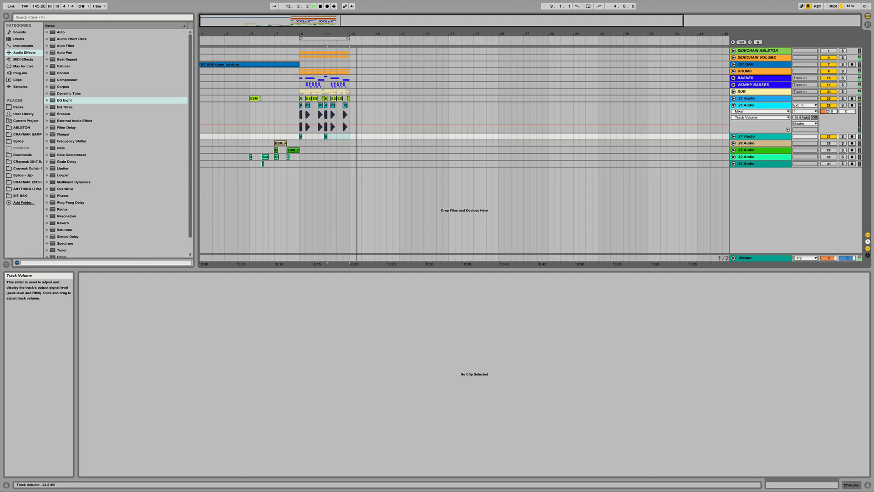
{"action": "left_click", "coordinate": [734, 105]}
{"action": "left_click", "coordinate": [734, 112]}
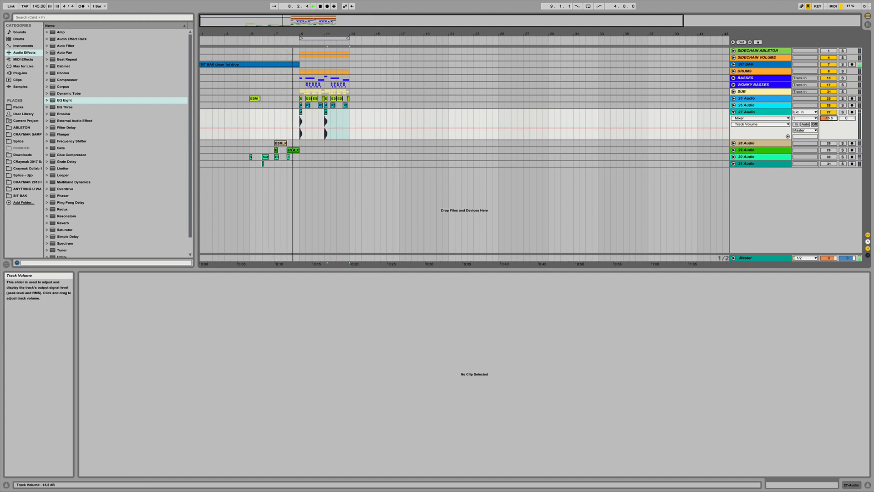
{"action": "left_click_drag", "start_coordinate": [828, 118], "coordinate": [828, 119]}
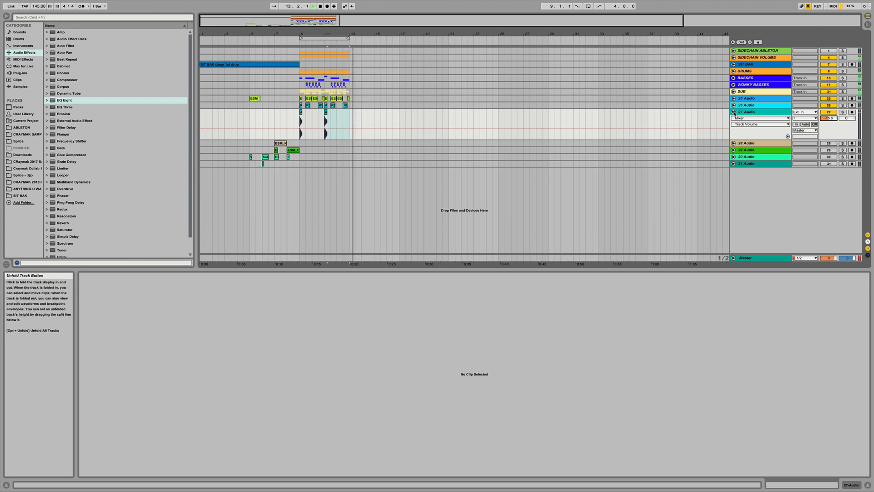
{"action": "left_click", "coordinate": [733, 112]}
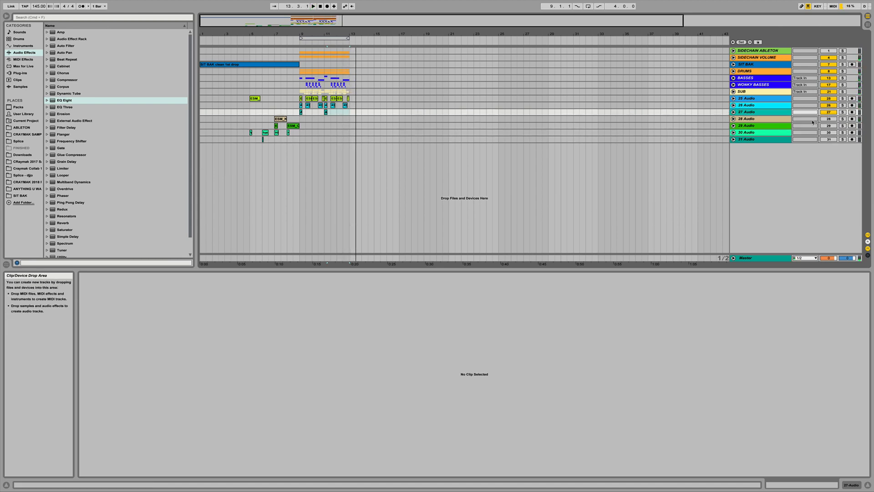
{"action": "left_click", "coordinate": [733, 119]}
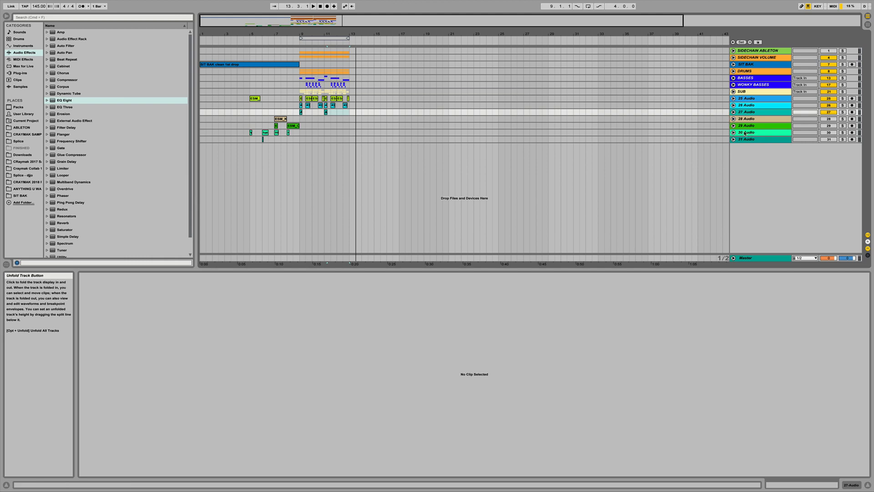
{"action": "left_click", "coordinate": [733, 126]}
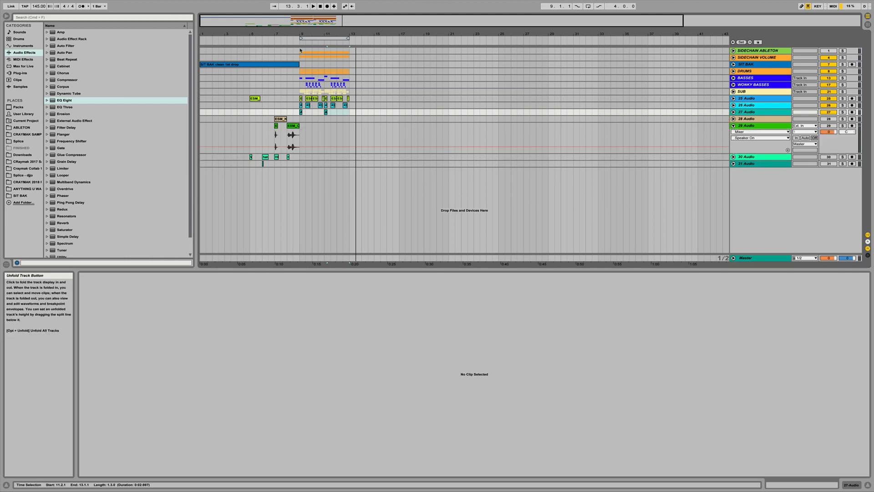
{"action": "left_click", "coordinate": [733, 126]}
{"action": "left_click", "coordinate": [743, 119]}
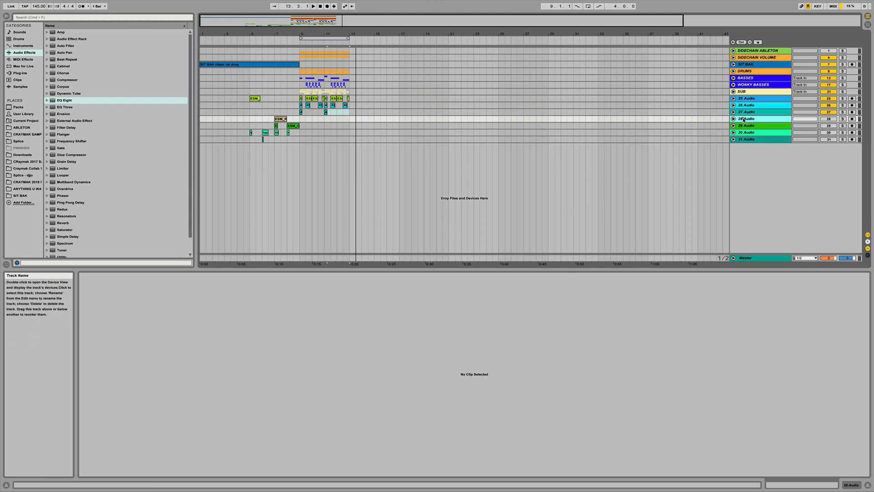
{"action": "left_click", "coordinate": [744, 125]}
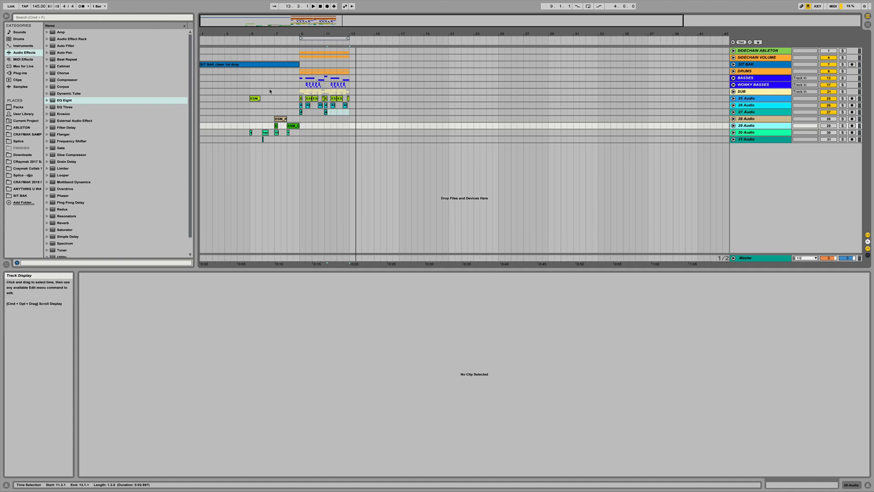
{"action": "left_click_drag", "start_coordinate": [275, 91], "coordinate": [239, 104]}
- Solo the WCA hat track and insert a new audio track below 27 Audio
{"action": "left_click", "coordinate": [252, 132]}
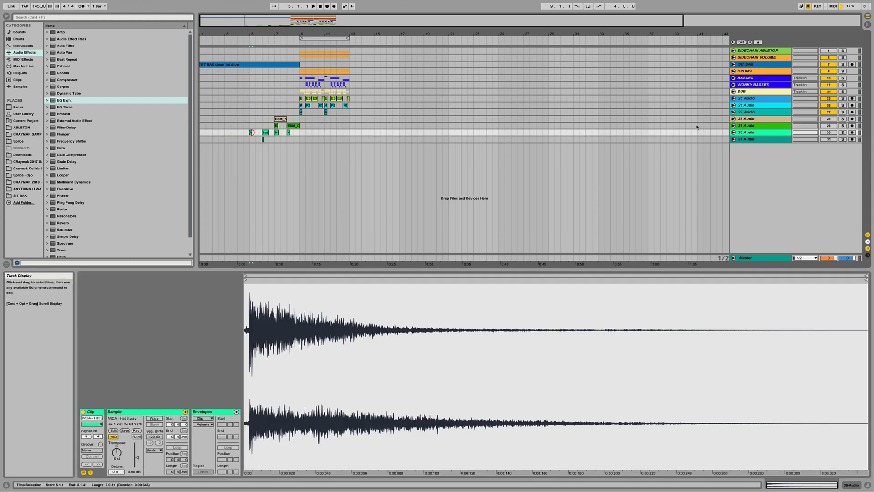
{"action": "left_click", "coordinate": [842, 132]}
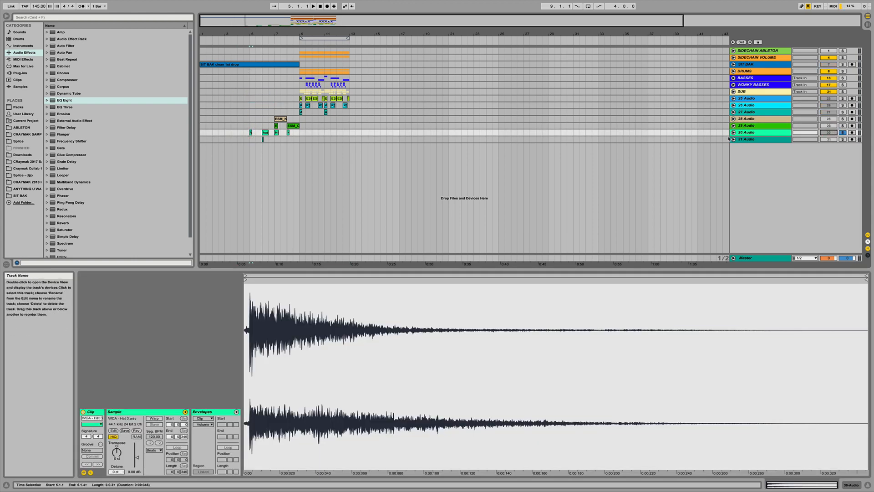
{"action": "left_click", "coordinate": [751, 113]}
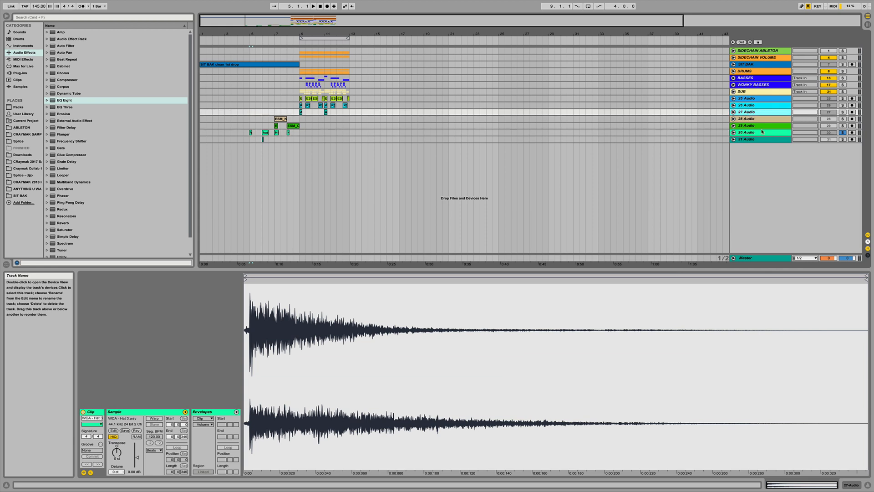
{"action": "key", "text": "super+t"}
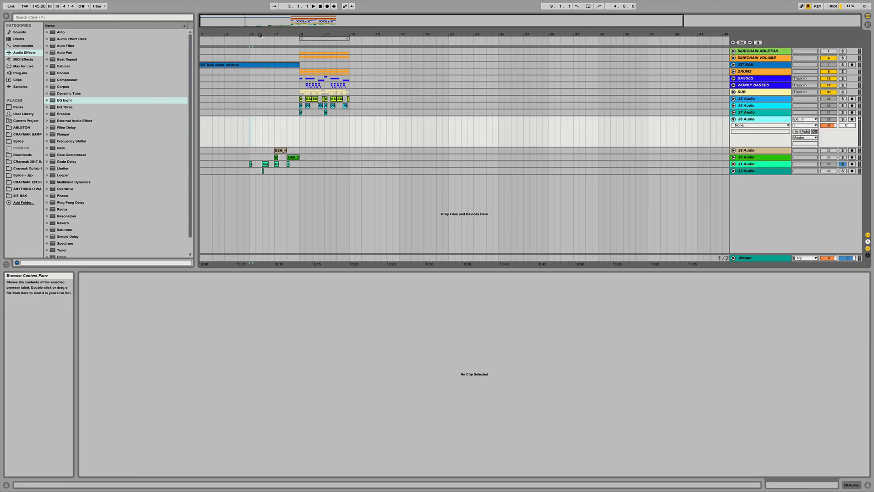
- Audition the hat clips and drag the HIHAT736(OPEN) clip onto the new 28 Audio track at the drop
{"action": "left_click_drag", "start_coordinate": [247, 31], "coordinate": [250, 32]}
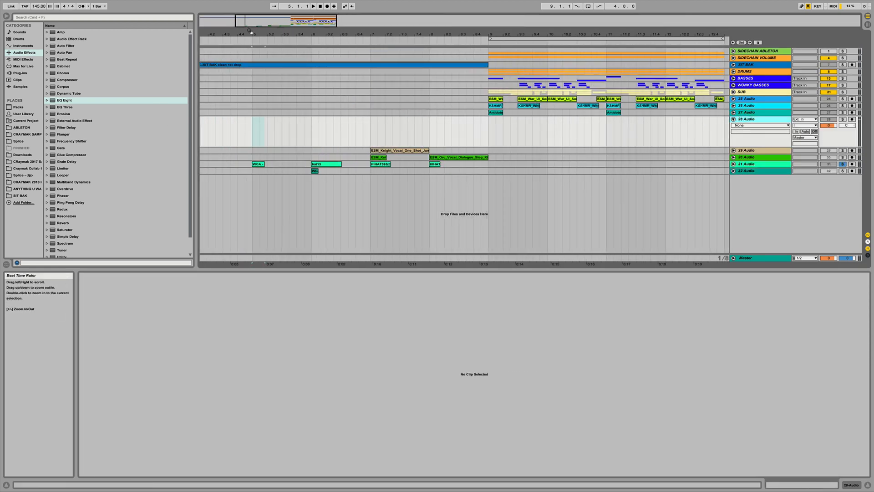
{"action": "left_click", "coordinate": [734, 164]}
{"action": "left_click", "coordinate": [257, 167]}
{"action": "key", "text": "space"}
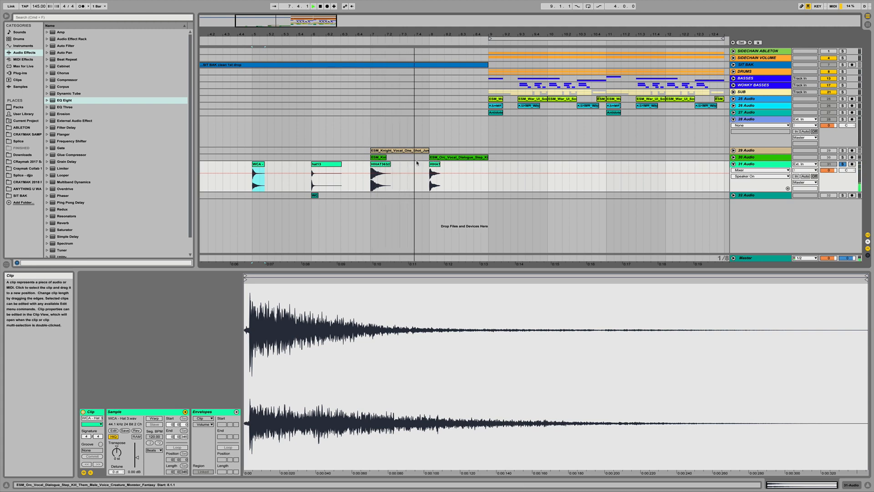
{"action": "key", "text": "space"}
{"action": "left_click", "coordinate": [380, 167]}
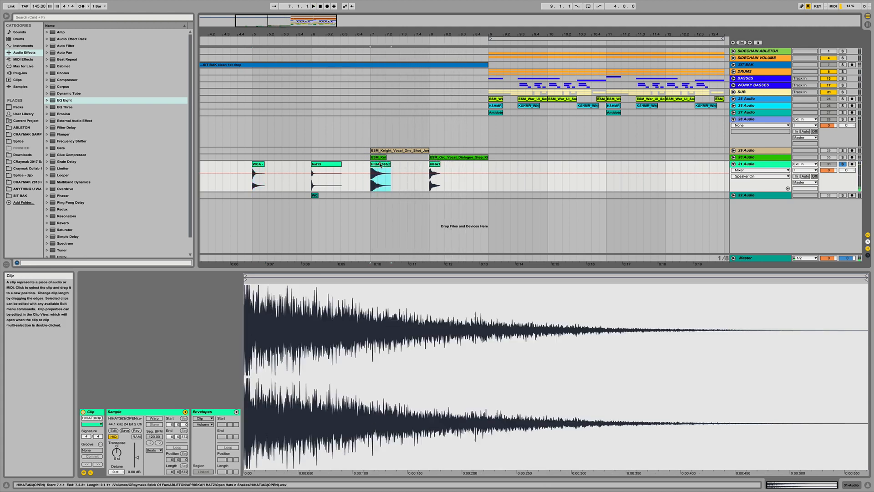
{"action": "left_click_drag", "start_coordinate": [380, 165], "coordinate": [702, 125]}
- Copy the open hi-hat clip along bars 10 to 13 on the 28 Audio track
{"action": "left_click_drag", "start_coordinate": [679, 35], "coordinate": [678, 19]}
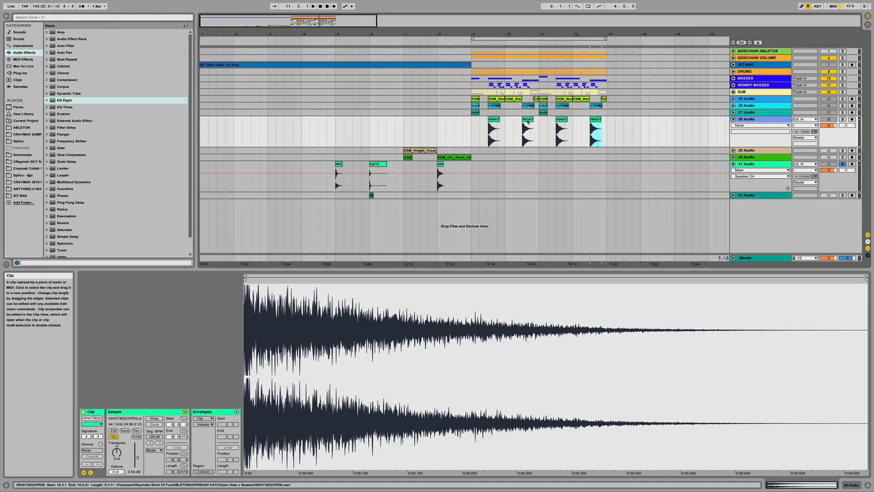
{"action": "left_click_drag", "start_coordinate": [528, 122], "coordinate": [578, 122]}
{"action": "left_click", "coordinate": [546, 121]}
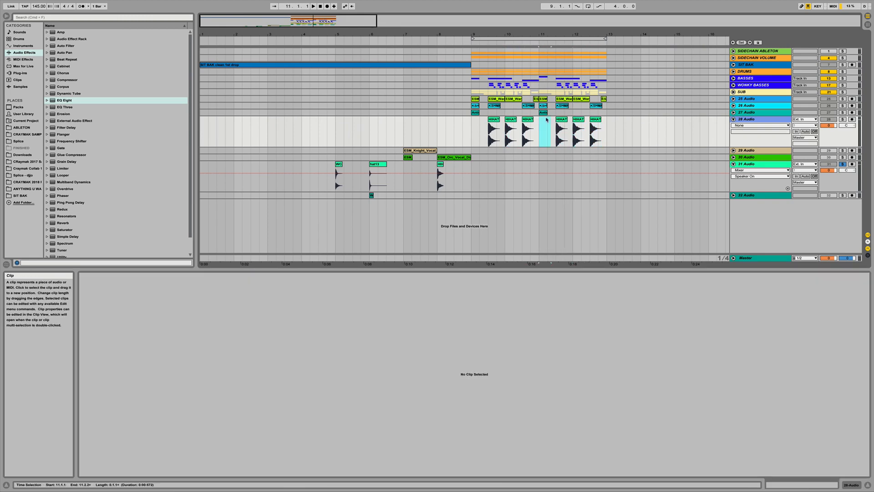
- Unsolo the hat track and lower the 28 Audio track's volume to about -12.7 dB while playing the drop
{"action": "left_click", "coordinate": [843, 164]}
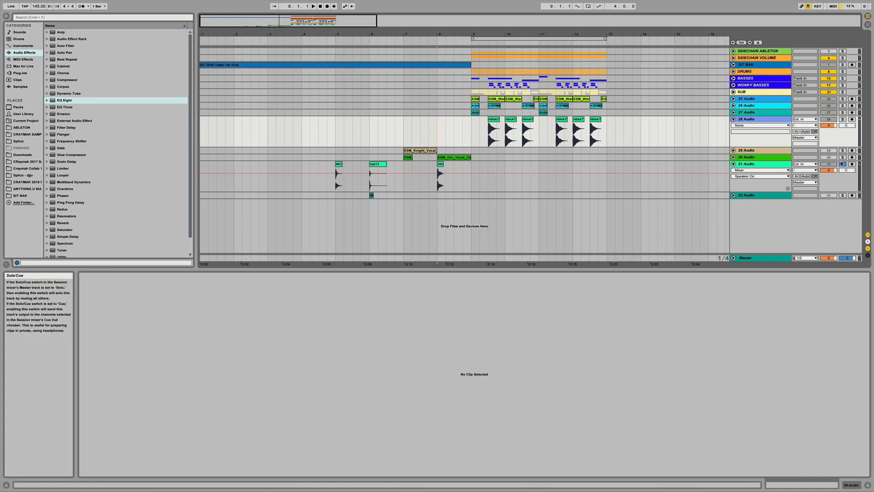
{"action": "left_click", "coordinate": [829, 164]}
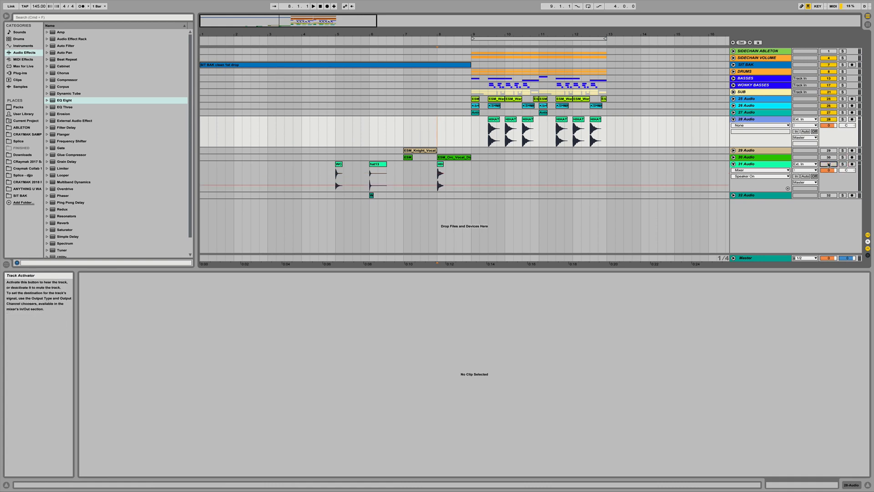
{"action": "left_click", "coordinate": [412, 130]}
{"action": "key", "text": "space"}
{"action": "left_click_drag", "start_coordinate": [829, 126], "coordinate": [828, 205]}
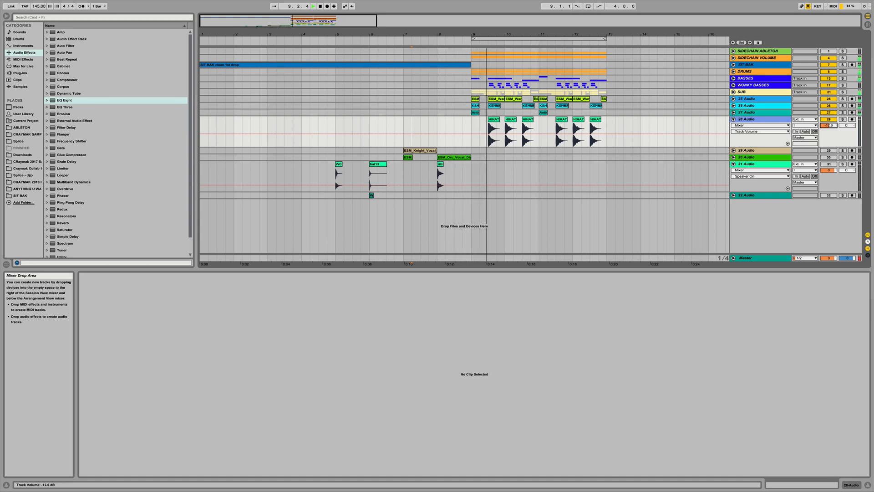
{"action": "left_click_drag", "start_coordinate": [828, 205], "coordinate": [828, 205]}
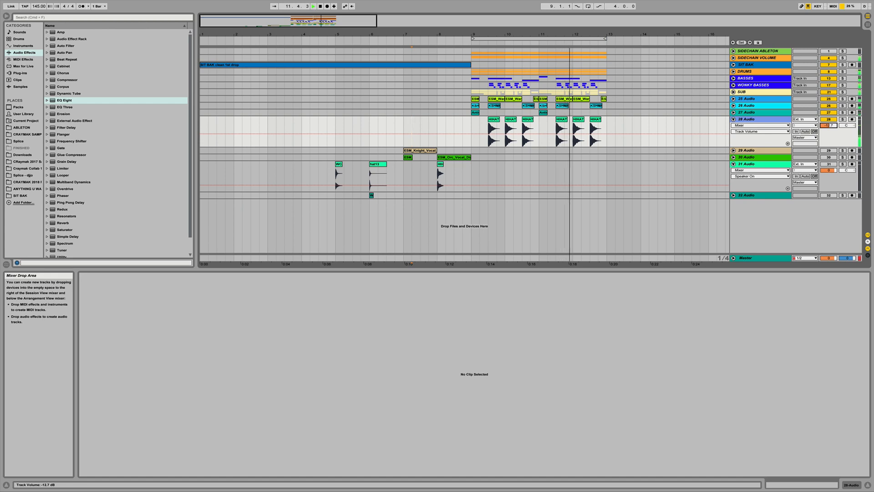
{"action": "left_click_drag", "start_coordinate": [828, 205], "coordinate": [829, 200]}
{"action": "key", "text": "space"}
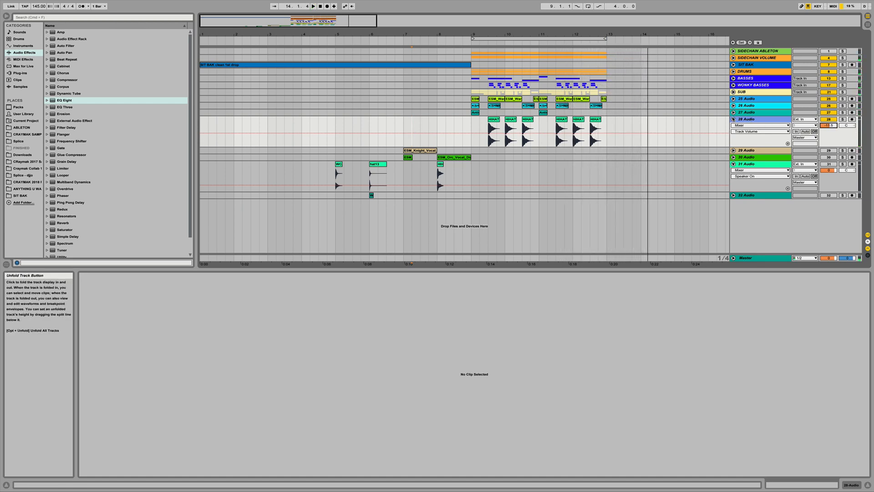
- Fold 28 Audio and move the hat track up directly below it
{"action": "left_click", "coordinate": [733, 120]}
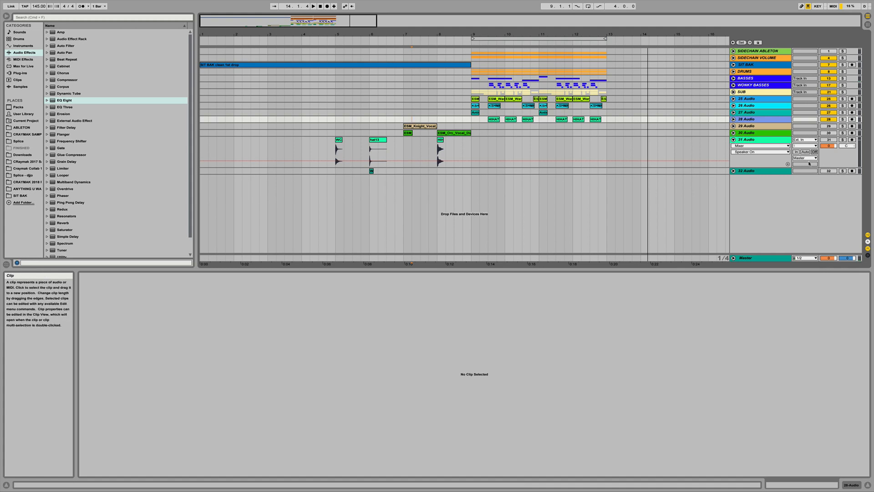
{"action": "left_click_drag", "start_coordinate": [767, 140], "coordinate": [765, 126]}
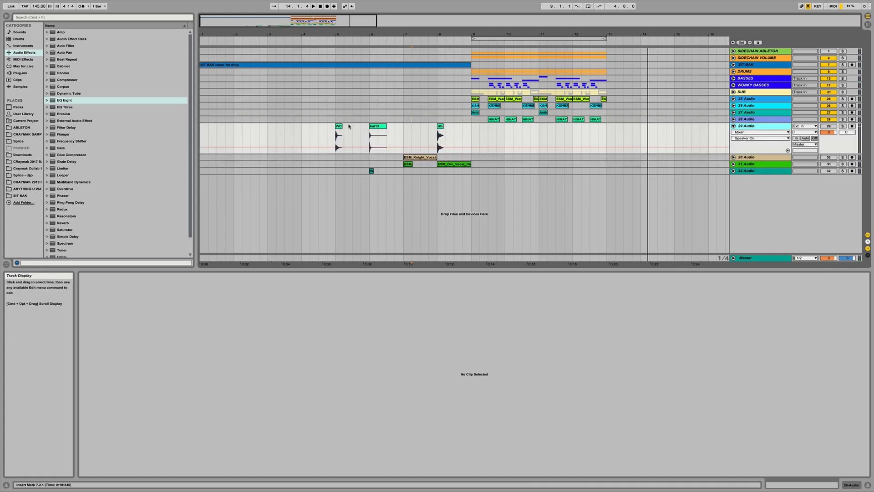
- Move the WCA hat clip to bar 9 and solo the hat track
{"action": "left_click_drag", "start_coordinate": [338, 126], "coordinate": [481, 129]}
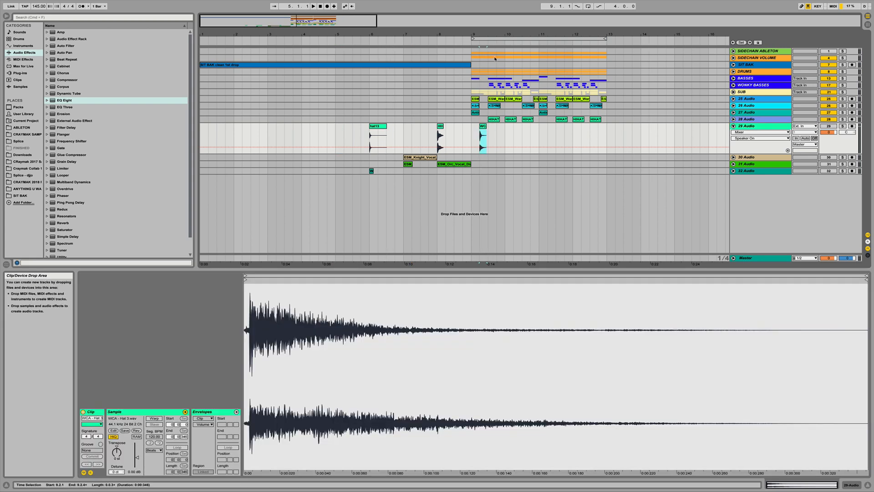
{"action": "left_click_drag", "start_coordinate": [489, 34], "coordinate": [488, 53]}
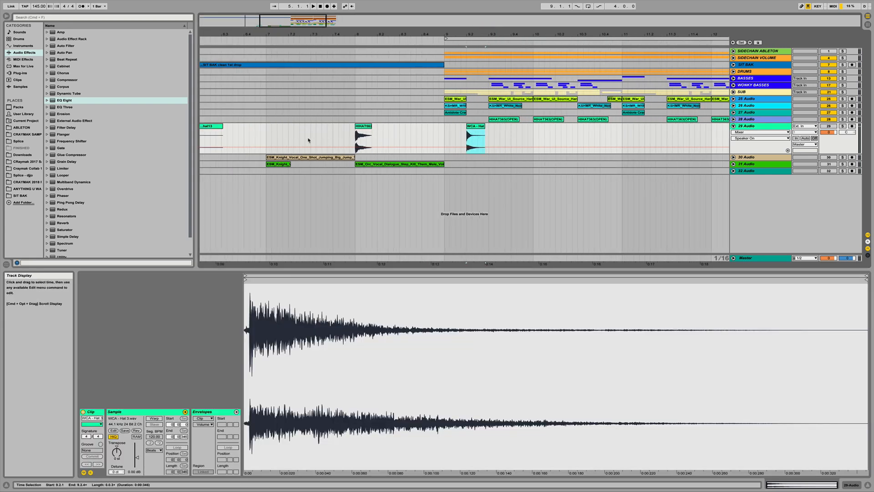
{"action": "scroll", "coordinate": [308, 140], "scroll_direction": "left", "scroll_amount": 2}
{"action": "left_click", "coordinate": [253, 126]}
{"action": "left_click", "coordinate": [843, 127]}
- Audition the hat clips and delete the open hi-hat clip just before bar 9
{"action": "key", "text": "space"}
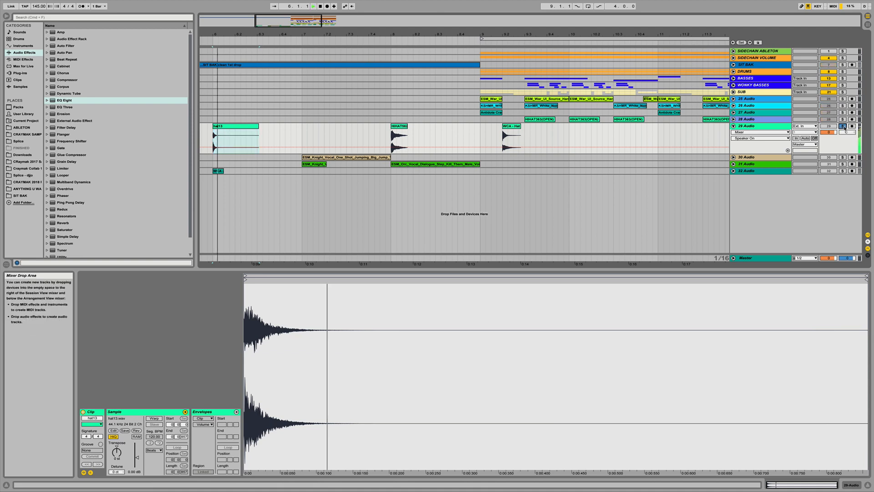
{"action": "left_click", "coordinate": [506, 126]}
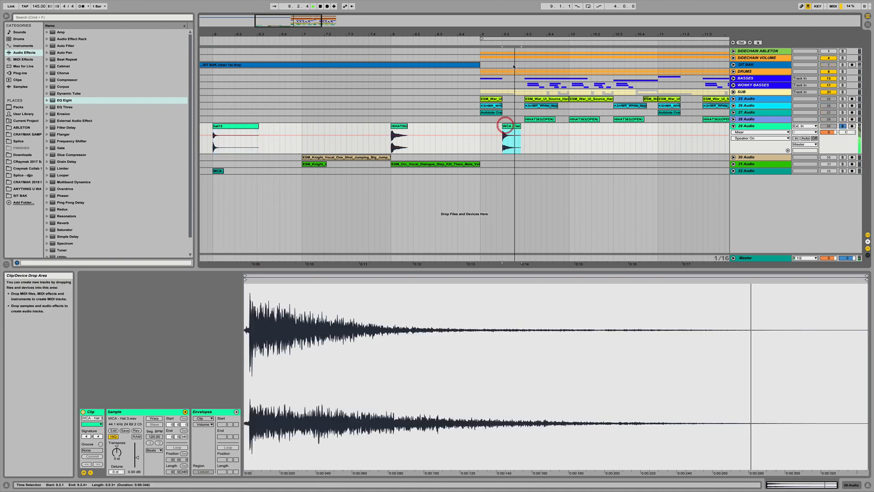
{"action": "left_click", "coordinate": [399, 136]}
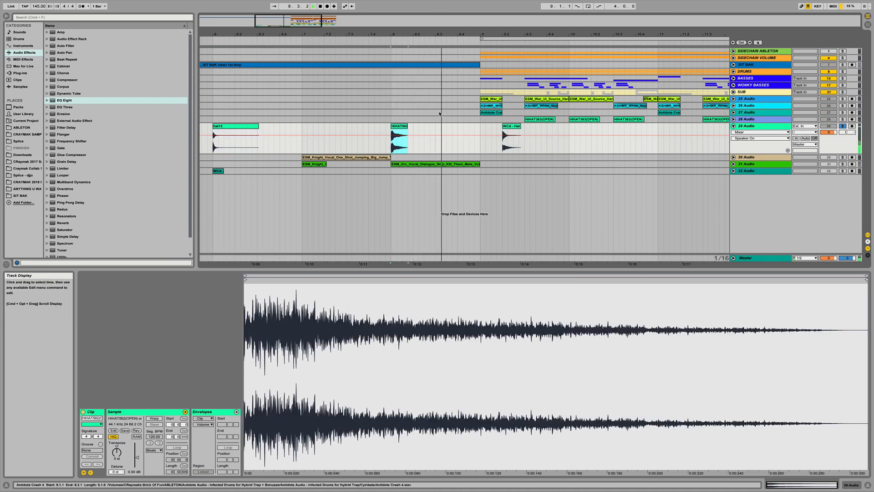
{"action": "key", "text": "space"}
{"action": "key", "text": "Delete"}
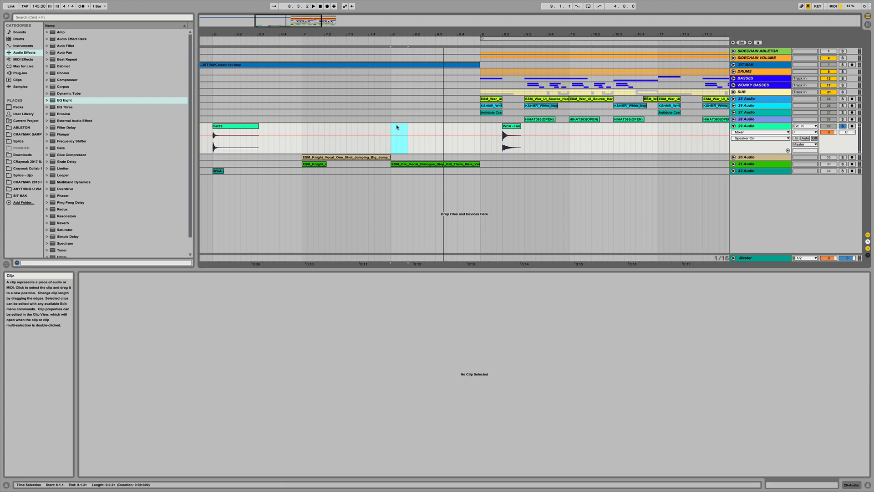
- Duplicate the WCA hat clip repeatedly across the drop from bar 9 to bar 13
{"action": "left_click", "coordinate": [505, 128]}
{"action": "left_click_drag", "start_coordinate": [507, 34], "coordinate": [654, 133]}
{"action": "left_click", "coordinate": [644, 85]}
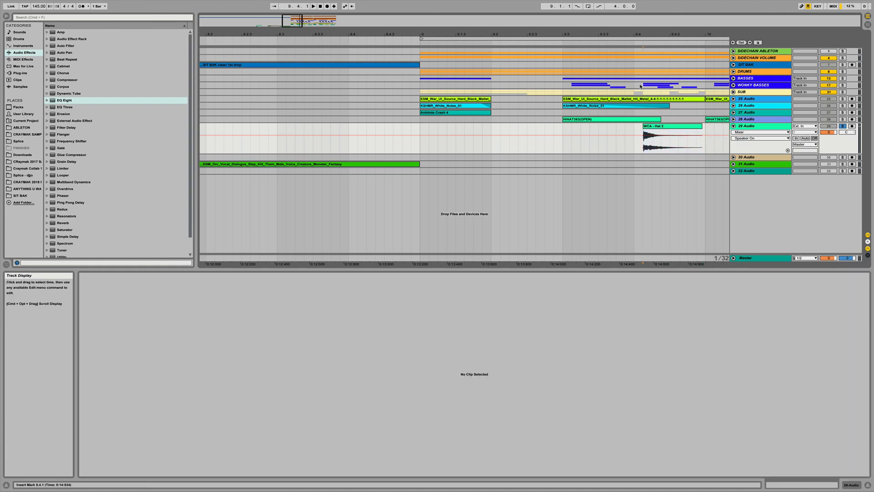
{"action": "left_click_drag", "start_coordinate": [651, 34], "coordinate": [651, 10]}
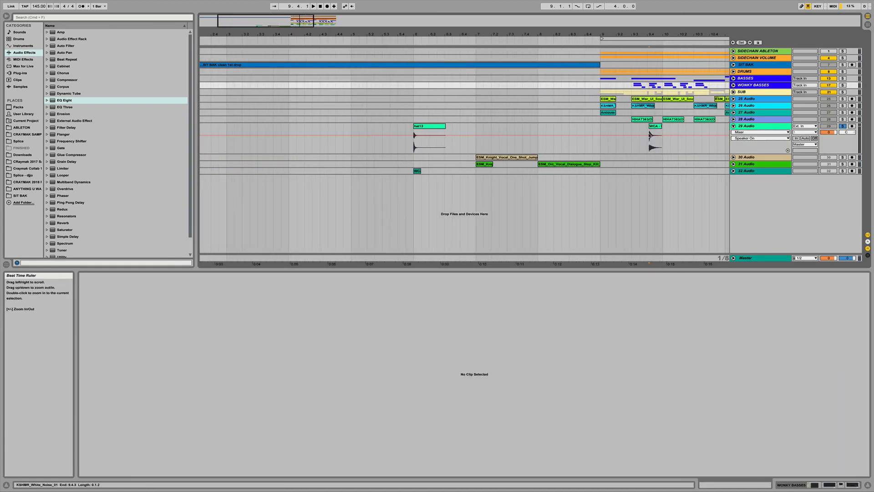
{"action": "scroll", "coordinate": [636, 168], "scroll_direction": "right", "scroll_amount": 3}
{"action": "left_click_drag", "start_coordinate": [568, 127], "coordinate": [599, 128]}
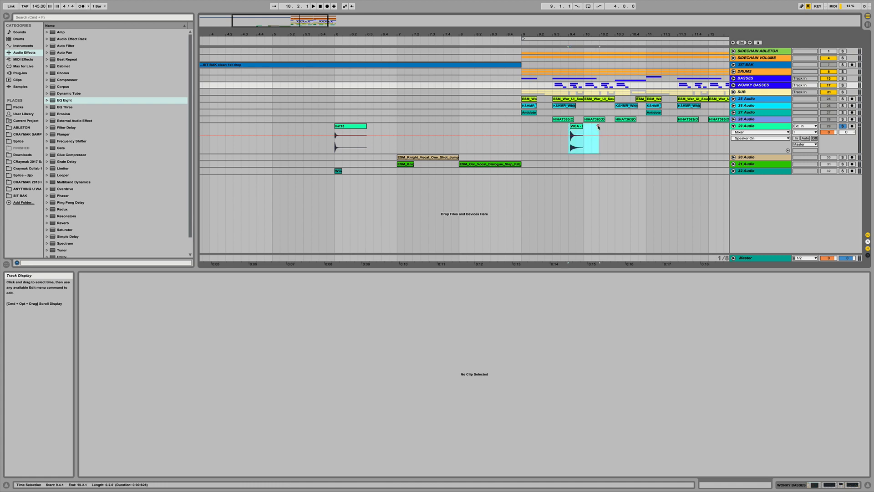
{"action": "key", "text": "super+d"}
{"action": "scroll", "coordinate": [685, 123], "scroll_direction": "right", "scroll_amount": 3}
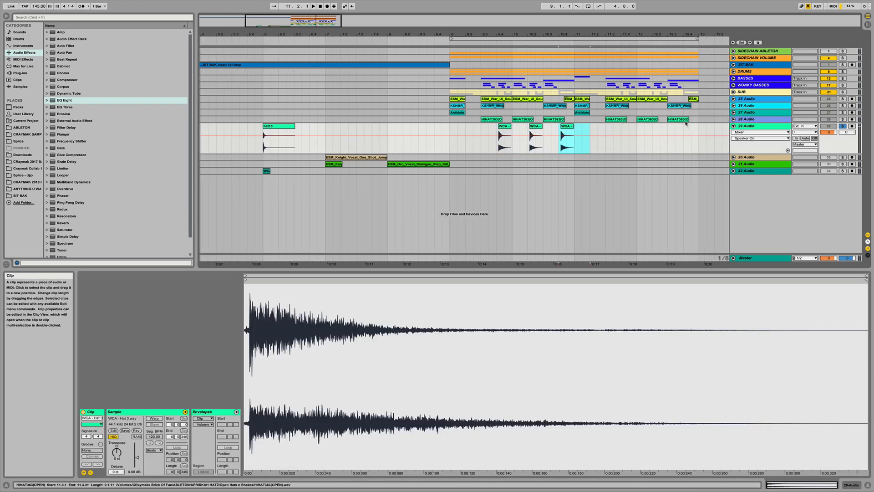
{"action": "key", "text": "super+d"}
{"action": "key", "text": "super+d"}
{"action": "key", "text": "super+d"}
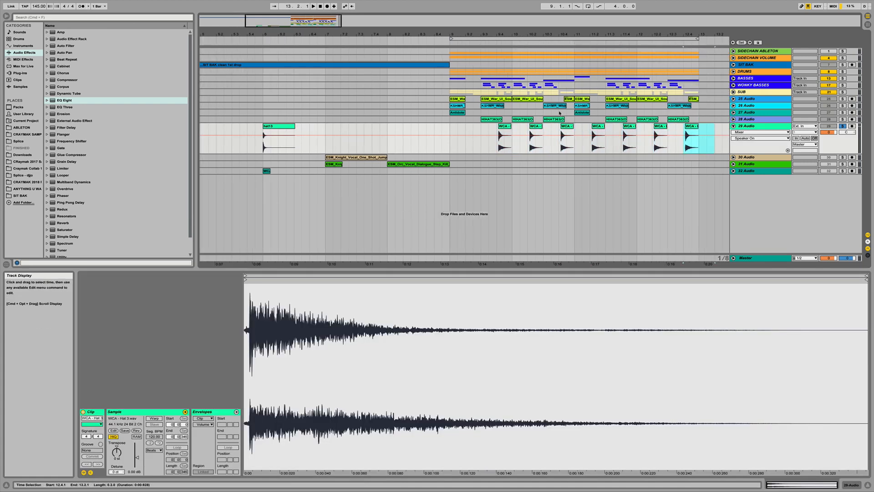
- Insert a new audio track below the hat track
{"action": "left_click_drag", "start_coordinate": [625, 34], "coordinate": [463, 50]}
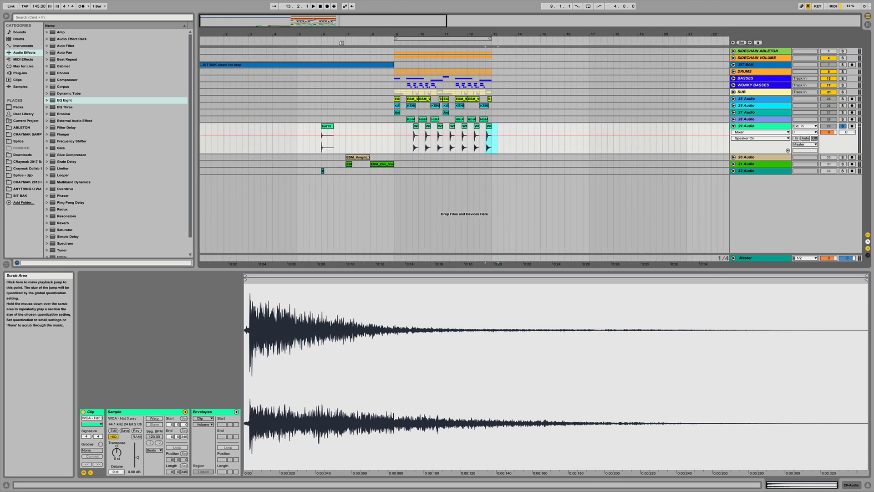
{"action": "left_click_drag", "start_coordinate": [399, 128], "coordinate": [406, 127]}
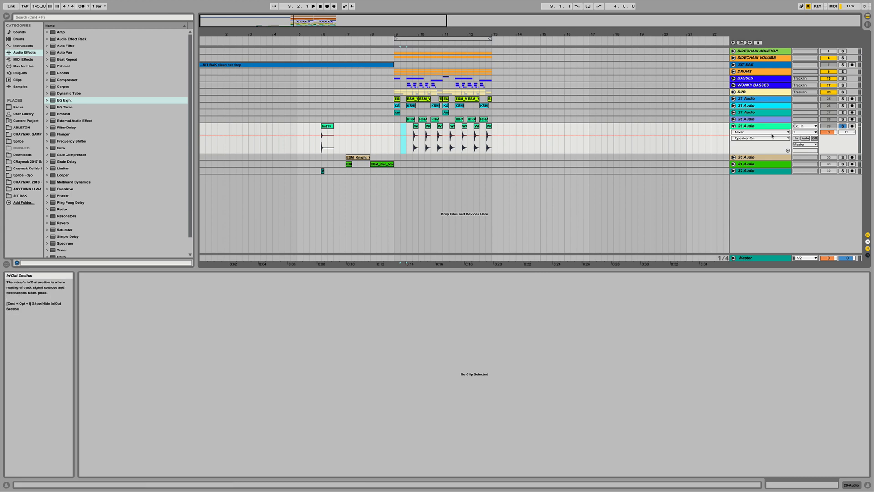
{"action": "key", "text": "super+t"}
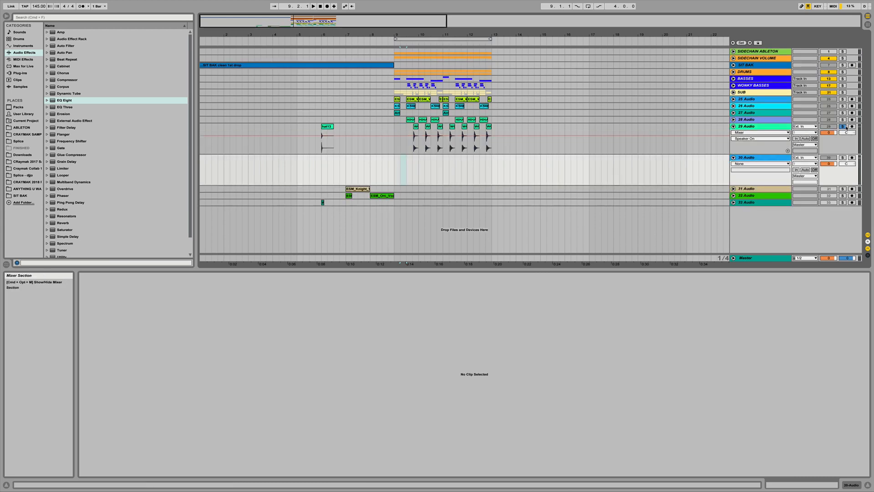
- Unsolo the hat track and lower its volume
{"action": "left_click", "coordinate": [843, 126]}
{"action": "left_click", "coordinate": [734, 120]}
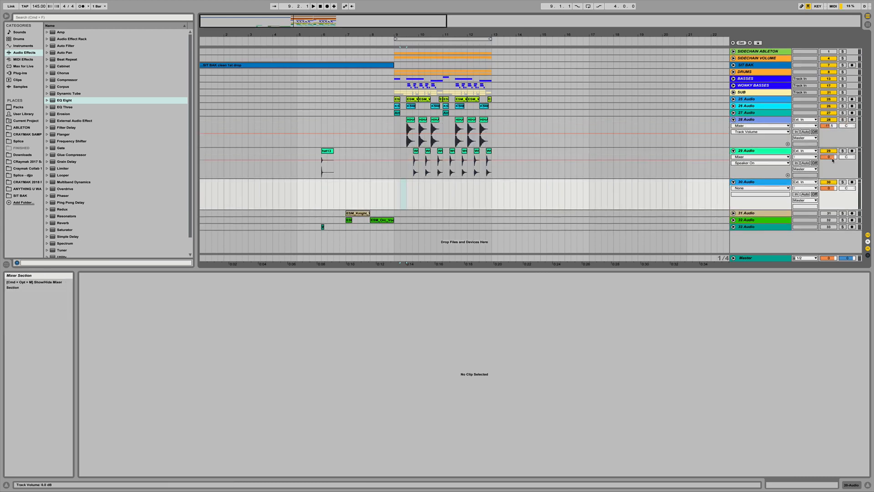
{"action": "left_click_drag", "start_coordinate": [828, 156], "coordinate": [828, 165]}
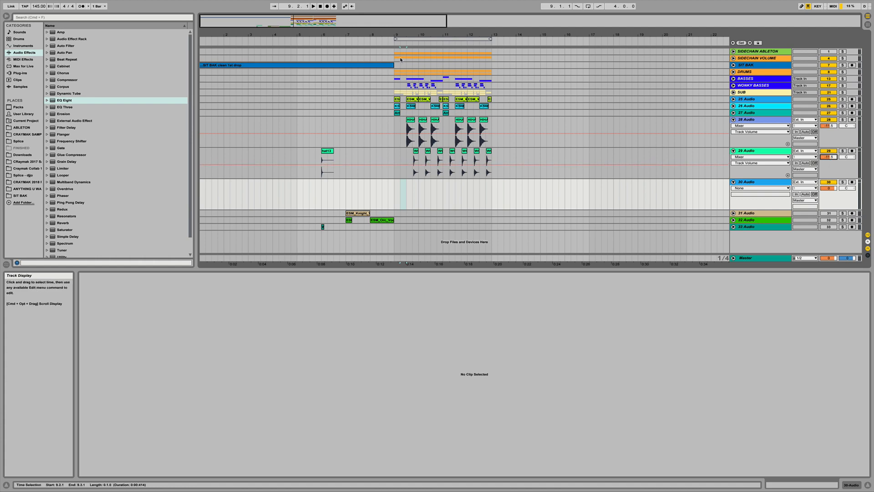
- Raise the WCA hat track's volume slightly while checking the drop section
{"action": "left_click", "coordinate": [364, 43]}
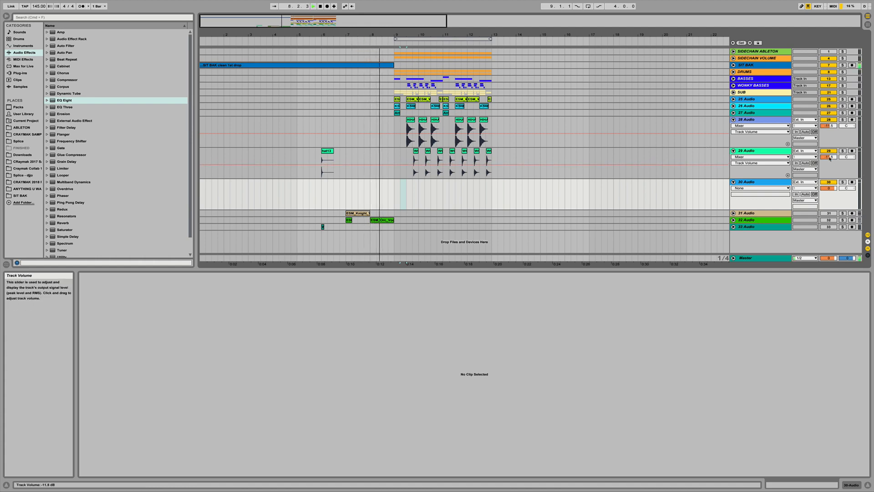
{"action": "left_click_drag", "start_coordinate": [829, 157], "coordinate": [829, 155]}
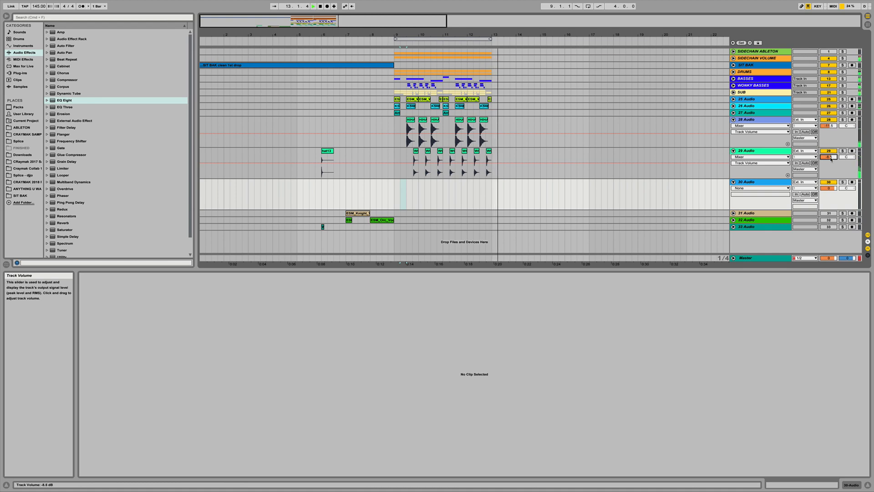
{"action": "left_click_drag", "start_coordinate": [415, 35], "coordinate": [415, 95]}
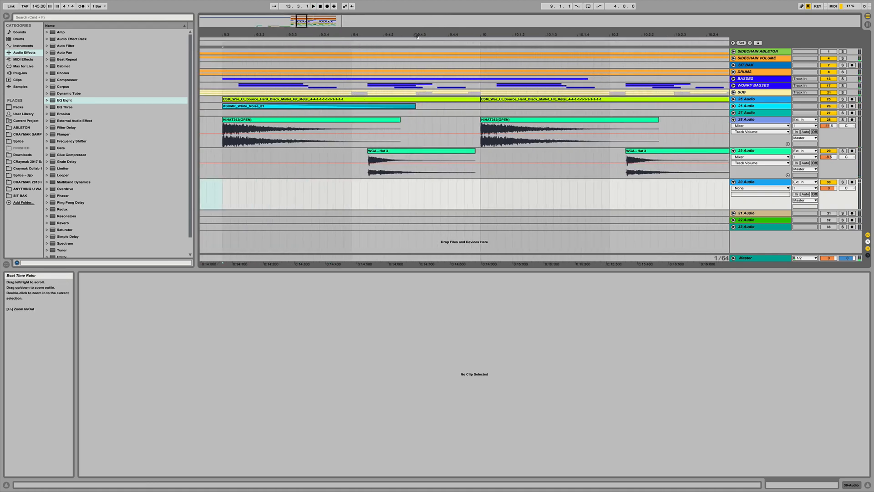
{"action": "left_click", "coordinate": [352, 152]}
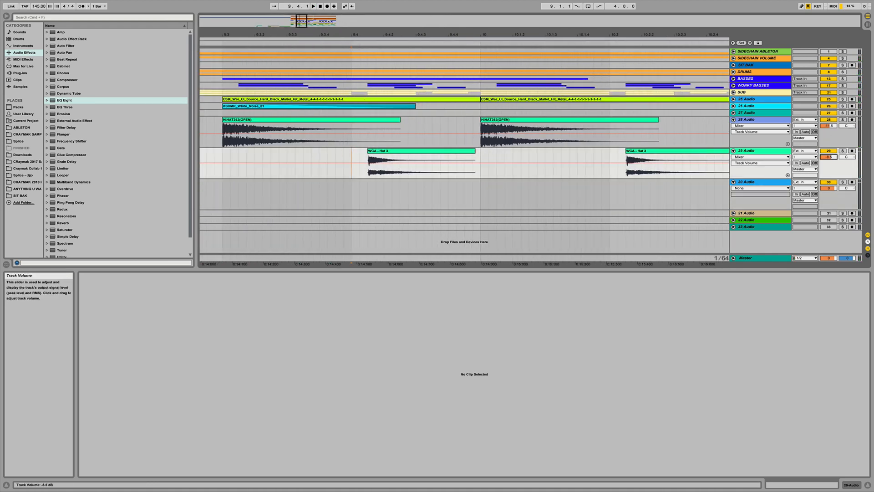
{"action": "left_click_drag", "start_coordinate": [828, 157], "coordinate": [829, 154]}
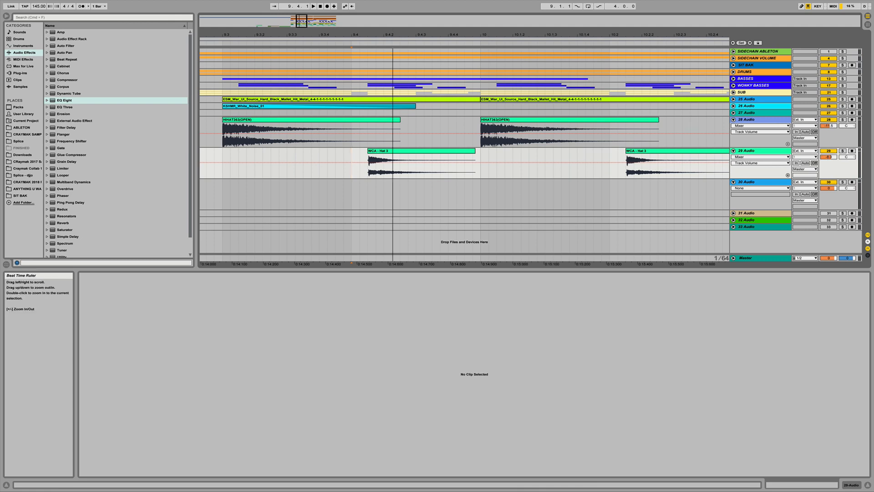
{"action": "left_click_drag", "start_coordinate": [392, 35], "coordinate": [393, 27]}
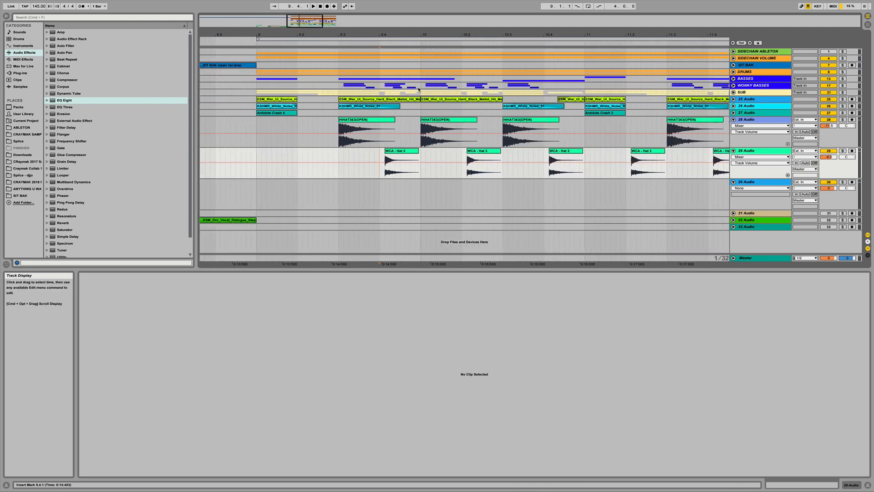
- Expand the WONKY BASSES group to inspect its Serum clips, then collapse it again
{"action": "left_click", "coordinate": [733, 86]}
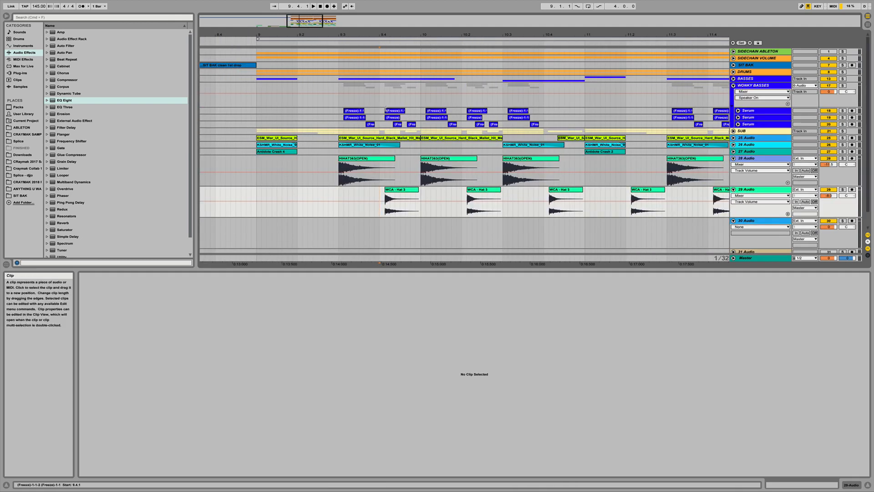
{"action": "left_click", "coordinate": [383, 114]}
{"action": "left_click_drag", "start_coordinate": [382, 114], "coordinate": [416, 128]}
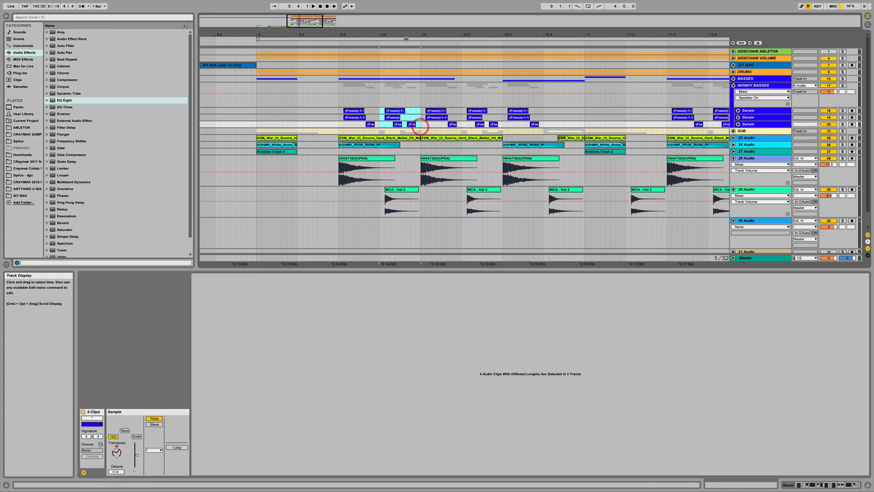
{"action": "left_click_drag", "start_coordinate": [405, 36], "coordinate": [406, 36]}
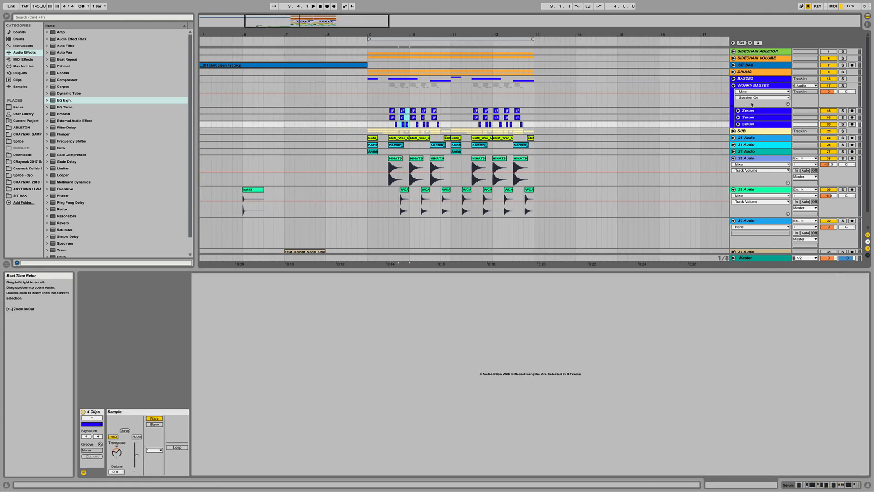
{"action": "left_click", "coordinate": [733, 86]}
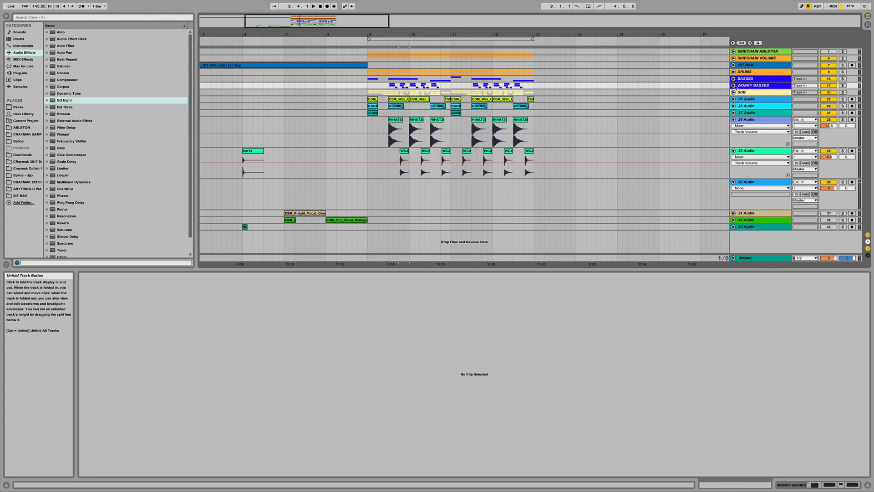
- Move the hat13 clip onto the new 30 Audio track at the start of the drop near bar 9
{"action": "left_click", "coordinate": [734, 120]}
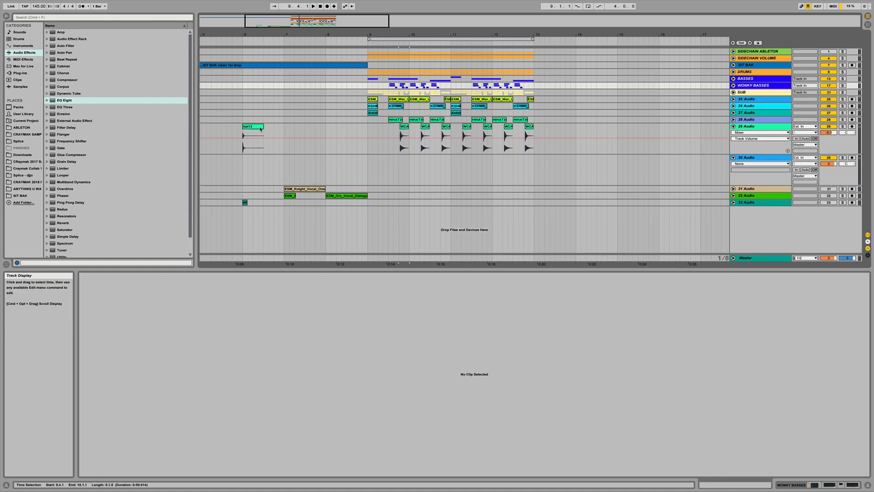
{"action": "left_click_drag", "start_coordinate": [249, 133], "coordinate": [401, 165]}
{"action": "left_click_drag", "start_coordinate": [394, 35], "coordinate": [403, 58]}
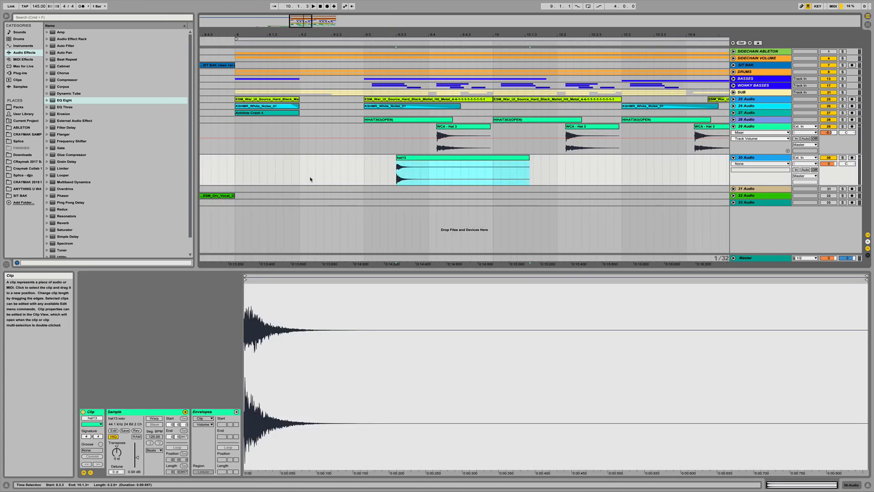
- Lower the 30 Audio track's volume and play back the drop
{"action": "left_click", "coordinate": [228, 171]}
{"action": "left_click_drag", "start_coordinate": [830, 164], "coordinate": [831, 176]}
{"action": "key", "text": "space"}
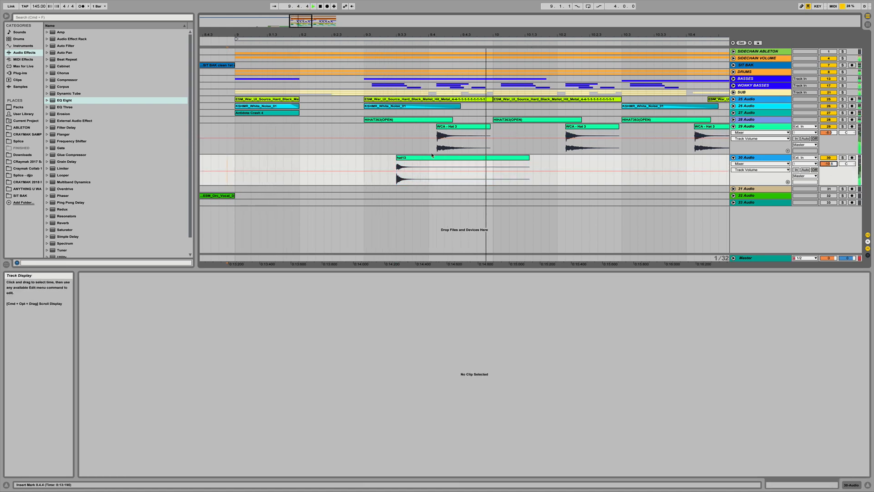
{"action": "left_click_drag", "start_coordinate": [829, 166], "coordinate": [829, 166]}
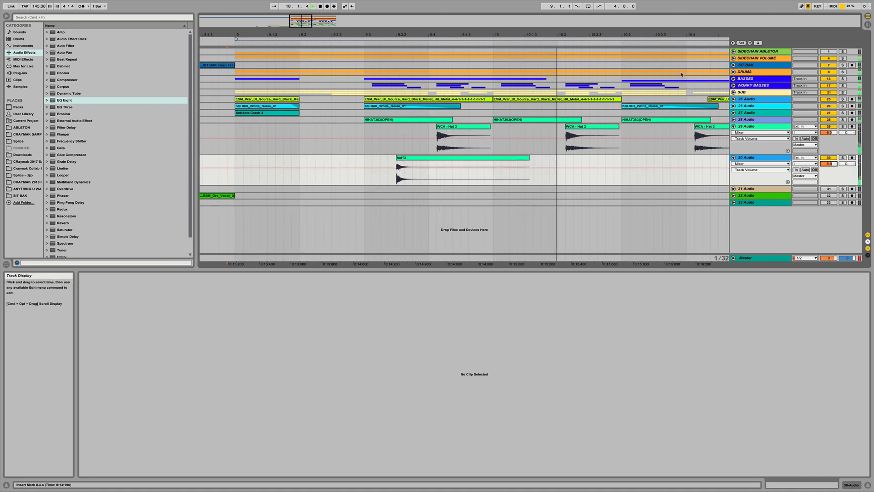
- Nudge the hat13 clip slightly later and audition the result
{"action": "left_click_drag", "start_coordinate": [409, 158], "coordinate": [420, 161]}
{"action": "left_click_drag", "start_coordinate": [407, 86], "coordinate": [426, 87]}
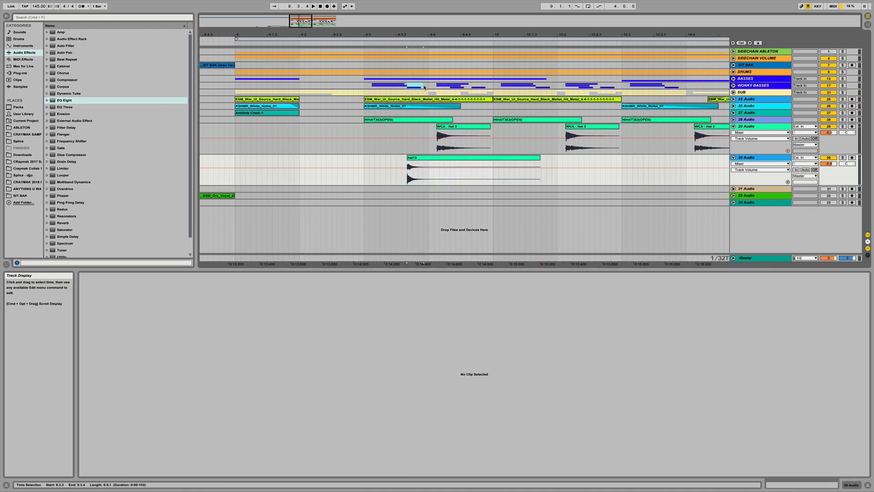
{"action": "left_click", "coordinate": [303, 164]}
{"action": "key", "text": "space"}
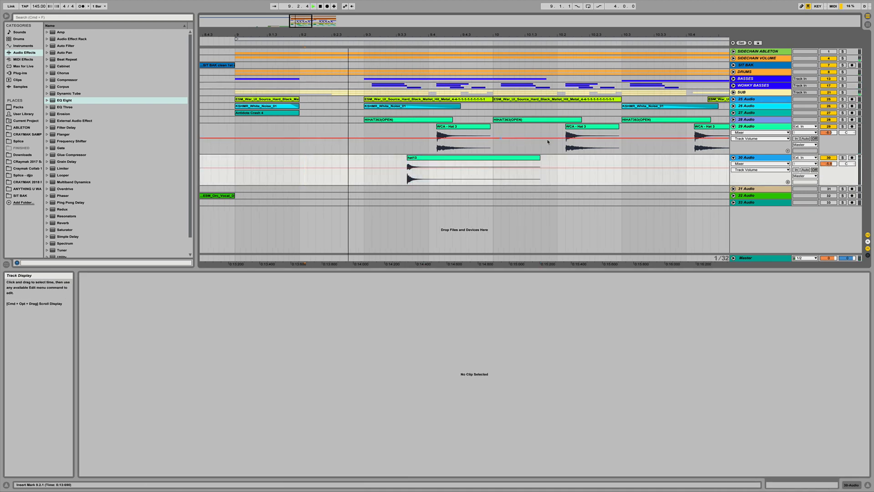
{"action": "key", "text": "space"}
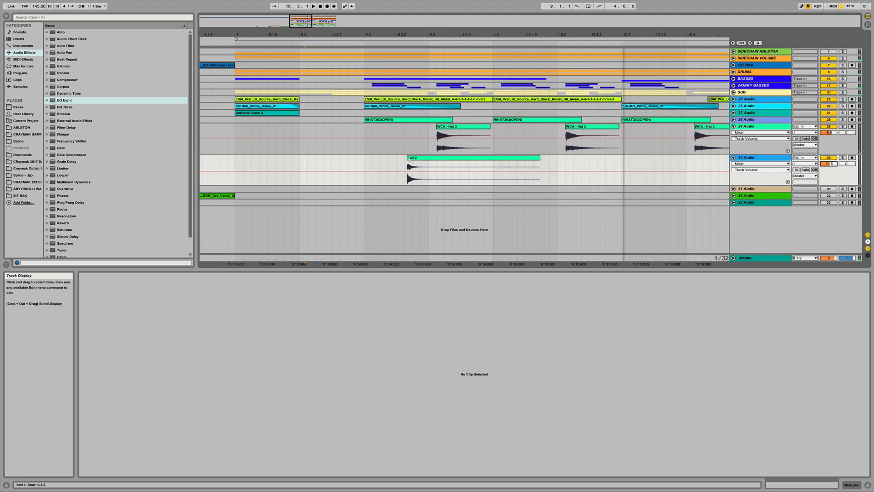
- Copy the hat13 clip a beat later, shorten the copy, and audition the pair
{"action": "left_click_drag", "start_coordinate": [408, 158], "coordinate": [481, 161]}
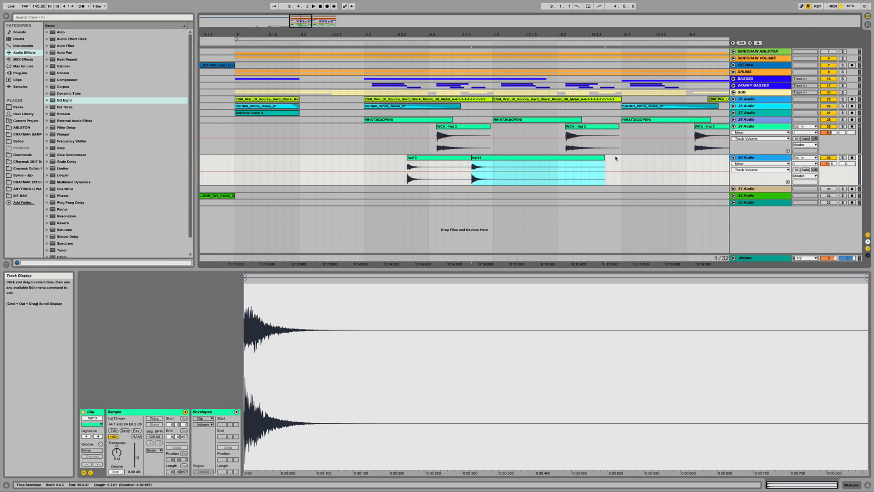
{"action": "left_click_drag", "start_coordinate": [616, 158], "coordinate": [504, 159]}
{"action": "key", "text": "Delete"}
{"action": "left_click", "coordinate": [366, 169]}
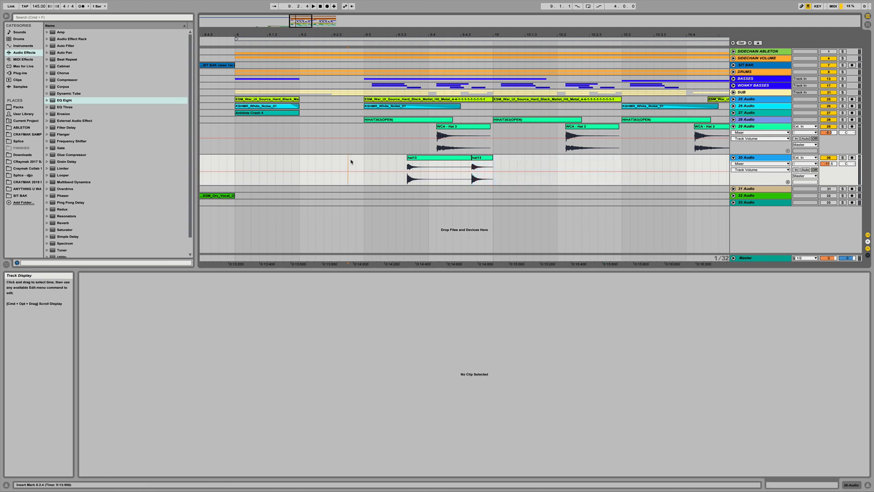
{"action": "key", "text": "space"}
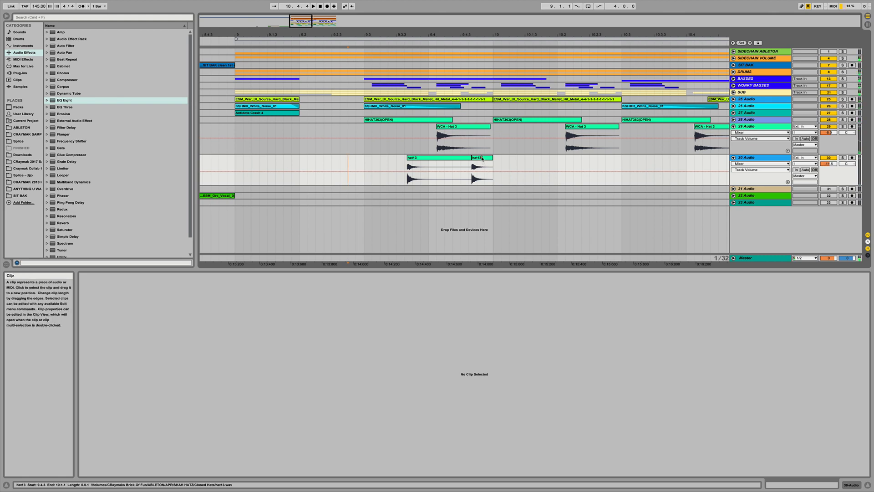
- Add another hat13 hit, open it in clip view and adjust its warp segment tempo
{"action": "left_click_drag", "start_coordinate": [482, 158], "coordinate": [453, 160]}
{"action": "key", "text": "z"}
{"action": "double_click", "coordinate": [453, 160]}
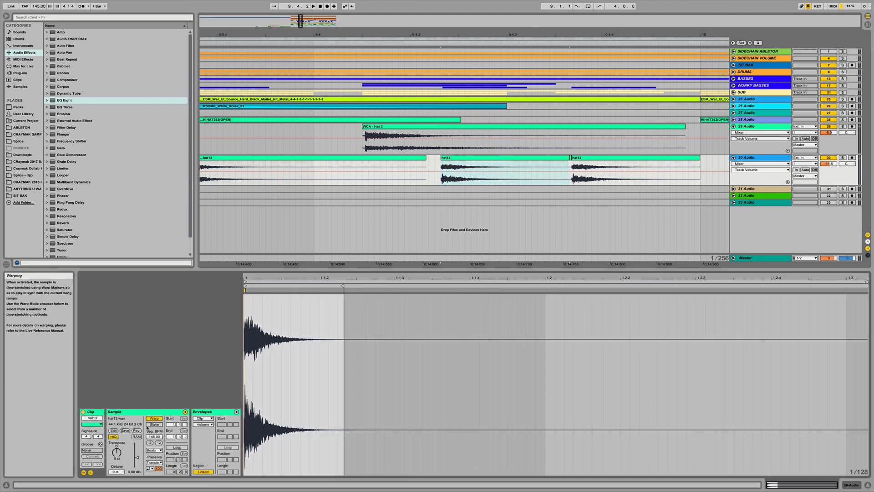
{"action": "left_click", "coordinate": [153, 418]}
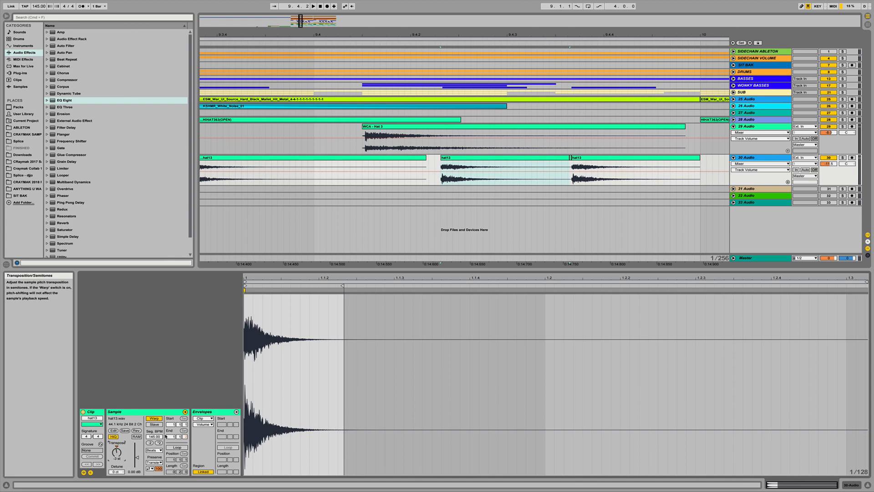
{"action": "left_click_drag", "start_coordinate": [154, 436], "coordinate": [154, 402]}
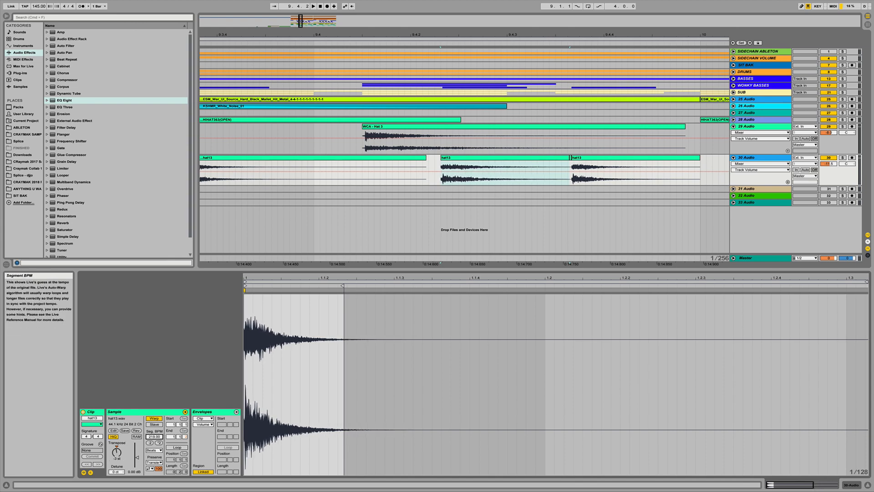
{"action": "key", "text": "space"}
{"action": "left_click", "coordinate": [364, 37]}
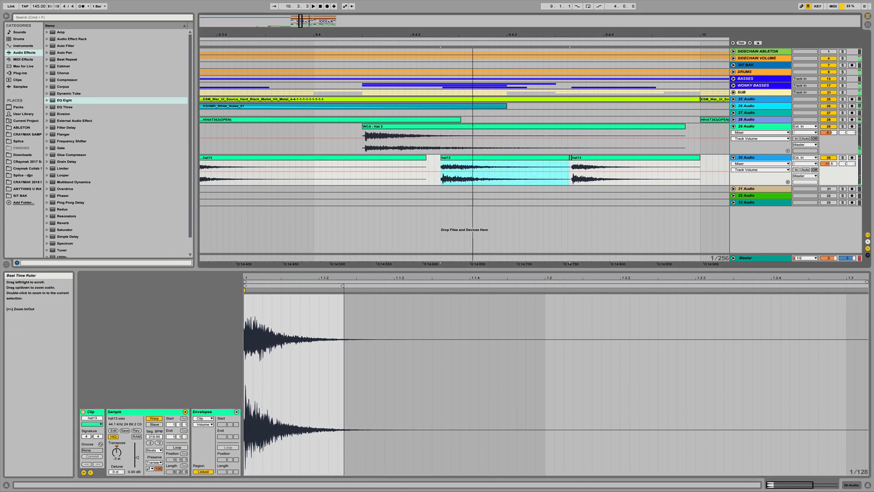
{"action": "left_click_drag", "start_coordinate": [472, 36], "coordinate": [473, 6]}
- Select the hat13 clips, audition them and raise the 30 Audio track's volume slightly
{"action": "left_click", "coordinate": [467, 159]}
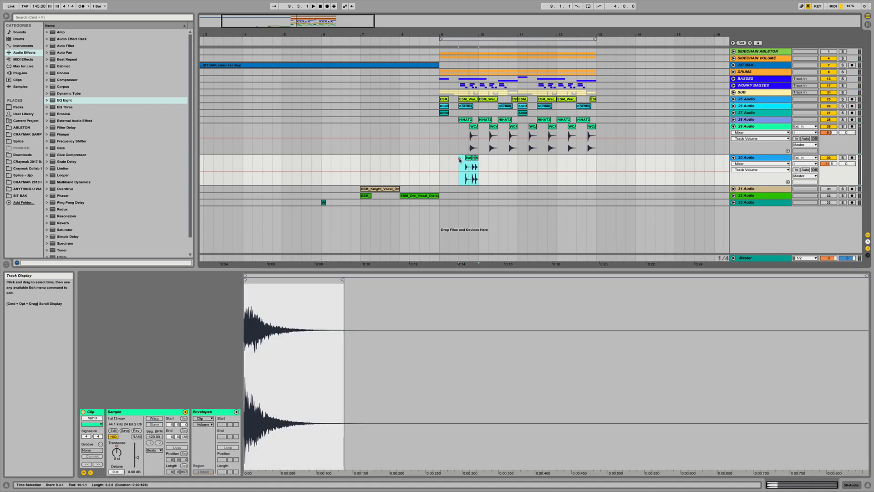
{"action": "left_click", "coordinate": [459, 160], "text": "shift"}
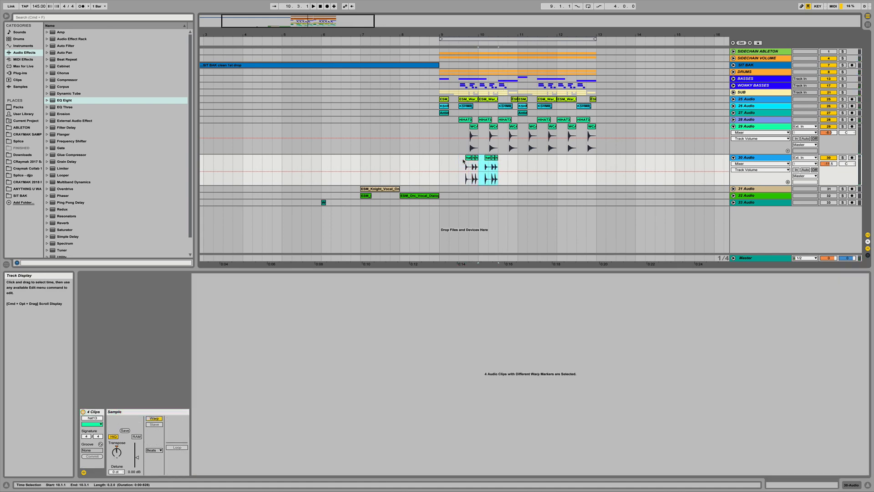
{"action": "left_click", "coordinate": [296, 40]}
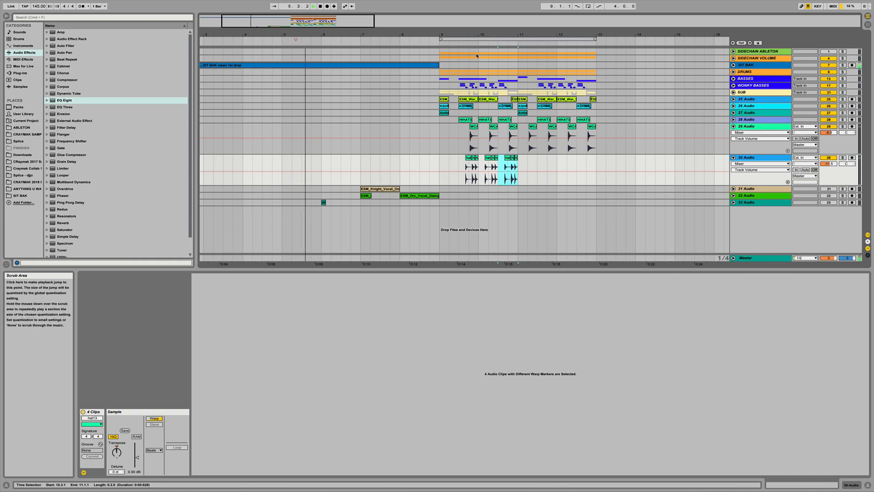
{"action": "mouse_move", "coordinate": [483, 35]}
{"action": "left_mouse_down"}
{"action": "mouse_move", "coordinate": [483, 73]}
{"action": "mouse_move", "coordinate": [484, 37]}
{"action": "left_mouse_up"}
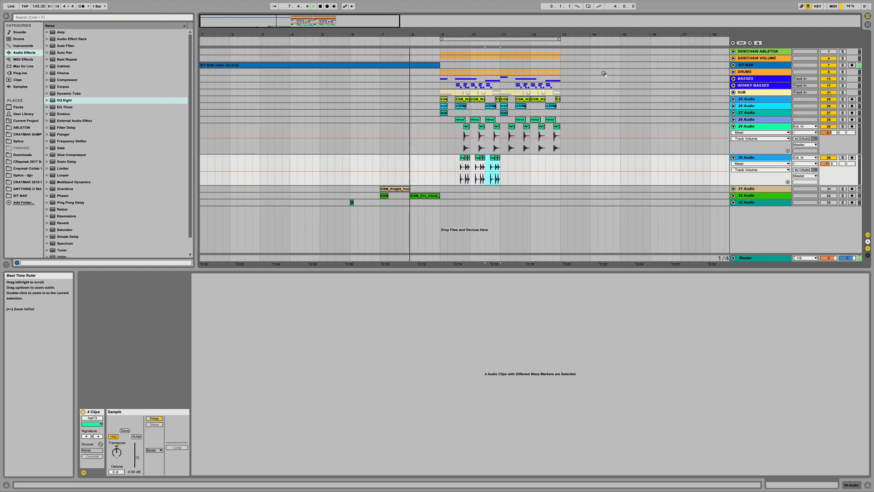
{"action": "left_click_drag", "start_coordinate": [829, 164], "coordinate": [829, 163]}
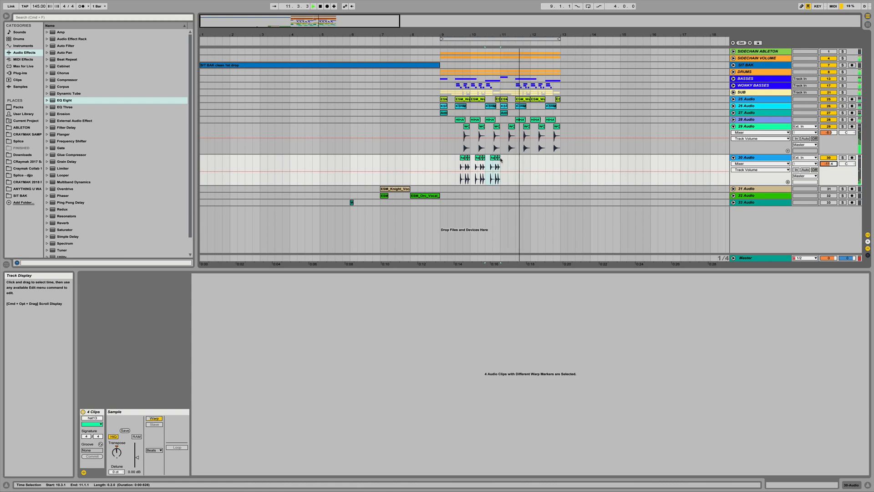
- Duplicate the hat13 pattern twice through bar 13 and delete the copies extending past it
{"action": "left_click_drag", "start_coordinate": [500, 161], "coordinate": [438, 162]}
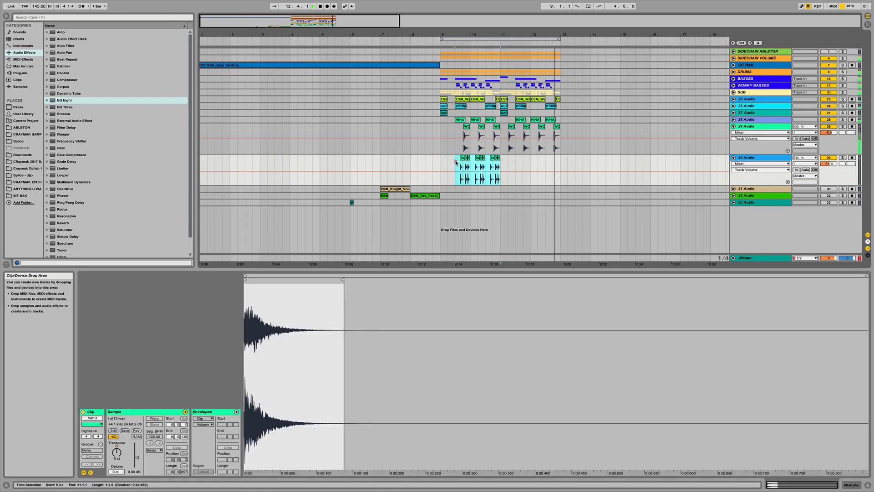
{"action": "key", "text": "super+d"}
{"action": "key", "text": "super+d"}
{"action": "left_click_drag", "start_coordinate": [620, 159], "coordinate": [563, 159]}
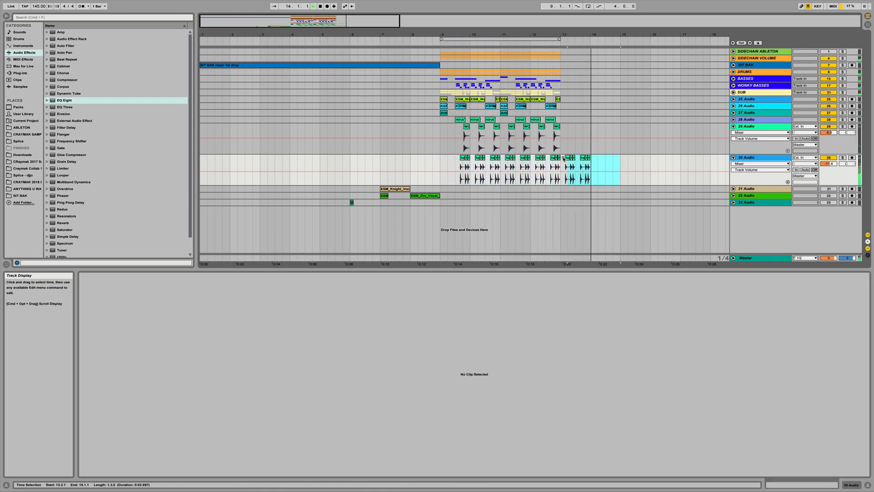
{"action": "key", "text": "Delete"}
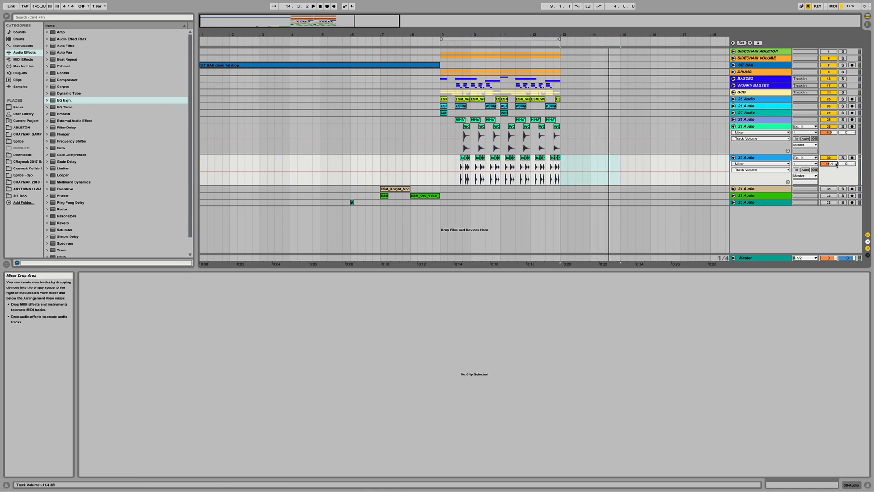
- Collapse the two hat tracks, expand the 33 Audio track and toggle its track activator
{"action": "left_click", "coordinate": [733, 157]}
{"action": "left_click", "coordinate": [733, 126]}
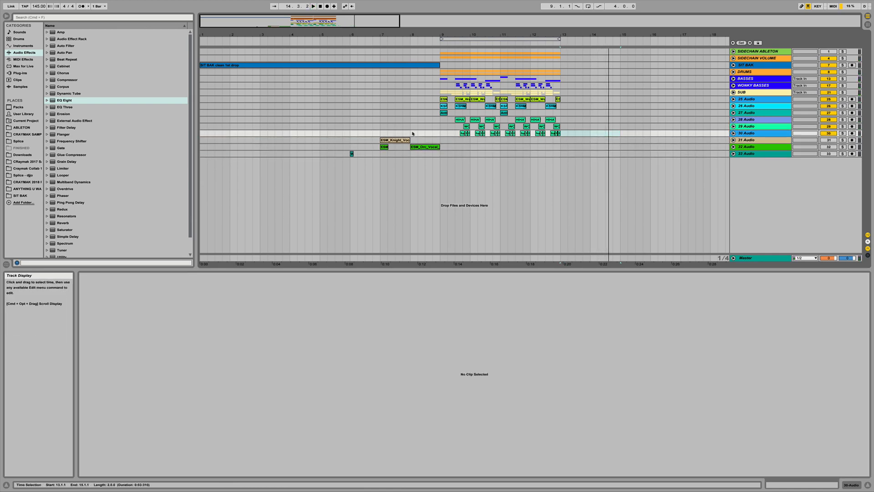
{"action": "left_click", "coordinate": [734, 153]}
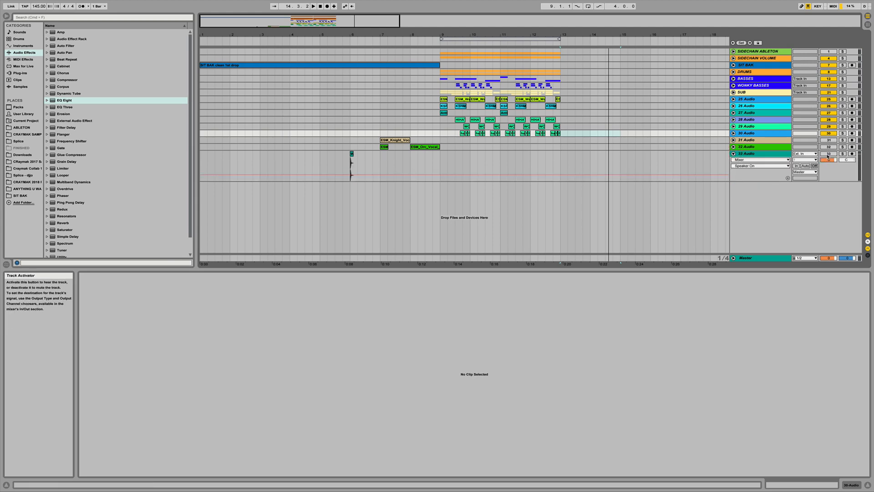
{"action": "left_click", "coordinate": [828, 155]}
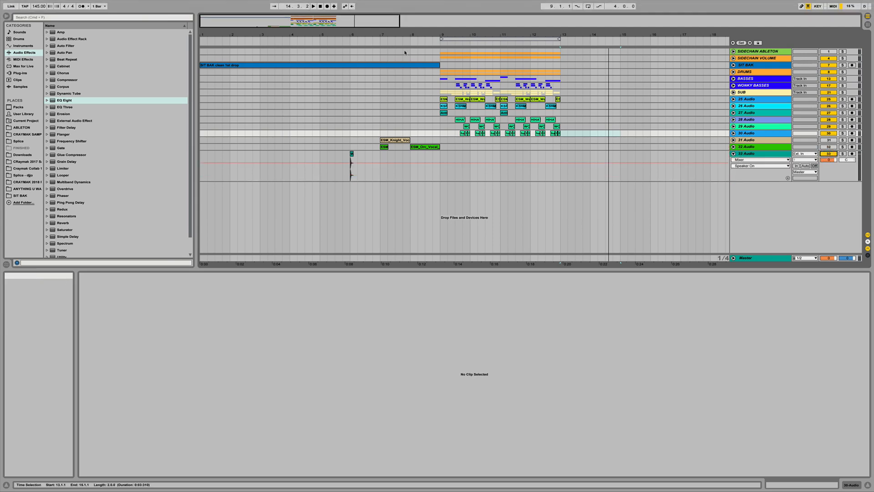
- Move the WCA clip on the 33 Audio track to around bar 11 and audition it
{"action": "left_click_drag", "start_coordinate": [406, 35], "coordinate": [407, 60]}
{"action": "left_click_drag", "start_coordinate": [313, 155], "coordinate": [581, 159]}
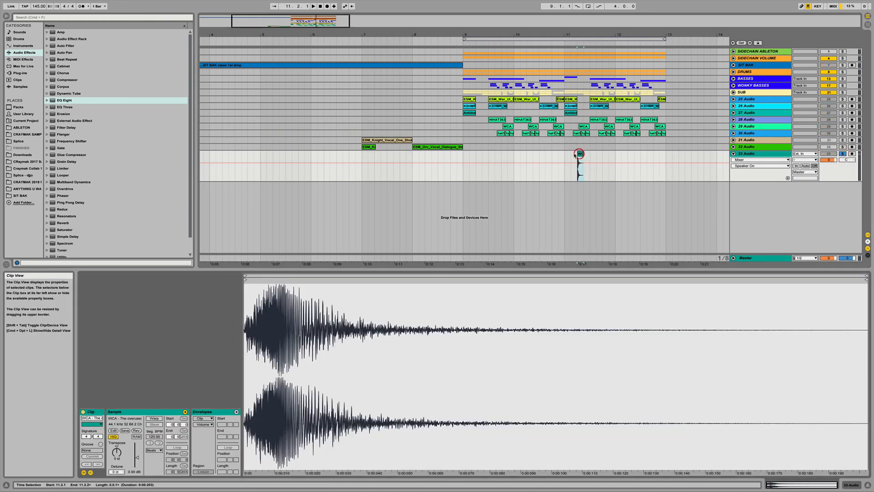
{"action": "key", "text": "space"}
{"action": "key", "text": "space"}
- Turn on warping for the WCA clip and set its warp mode to Complex
{"action": "left_click", "coordinate": [155, 418]}
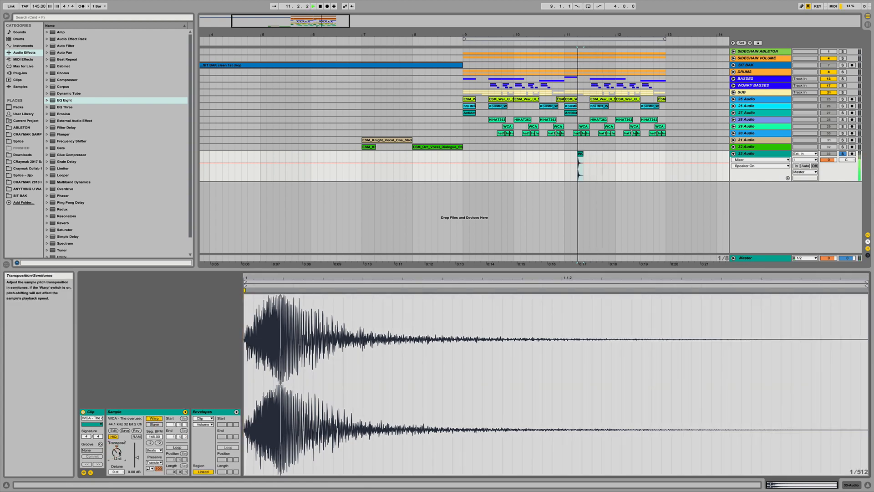
{"action": "left_click", "coordinate": [158, 443]}
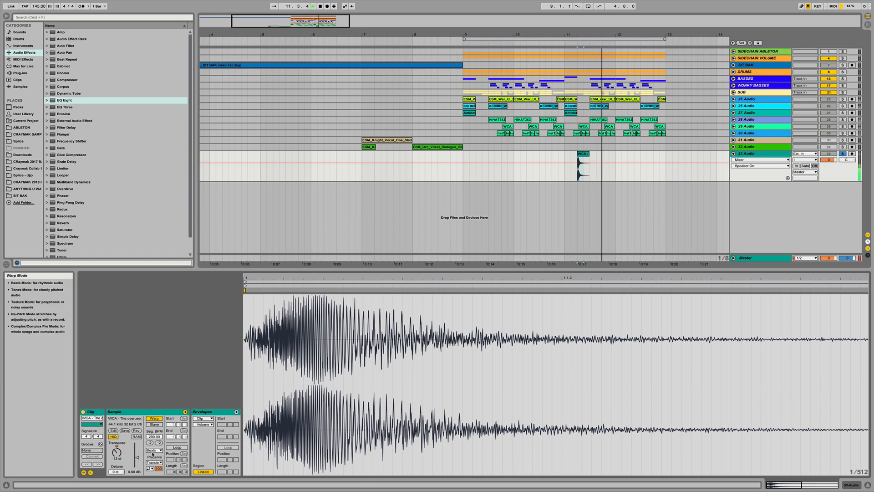
{"action": "left_click", "coordinate": [153, 450]}
{"action": "left_click", "coordinate": [153, 477]}
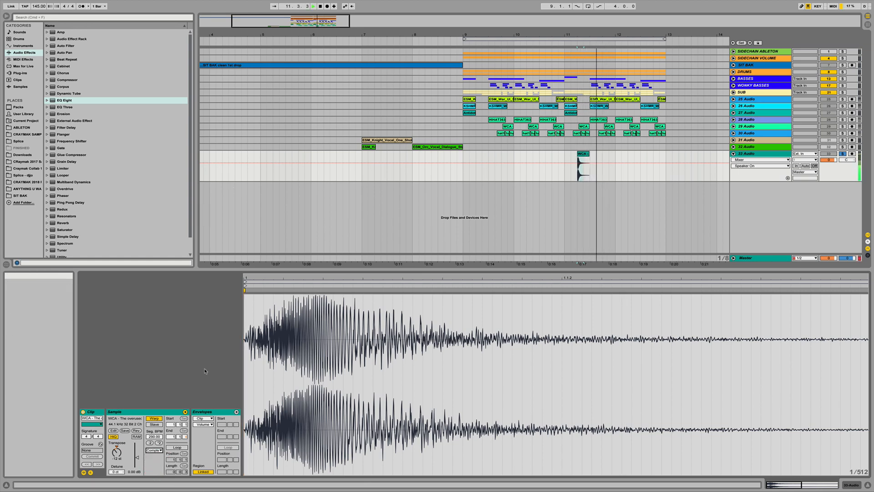
- Solo the 33 Audio track and play it back from around bar 11
{"action": "left_click", "coordinate": [843, 154]}
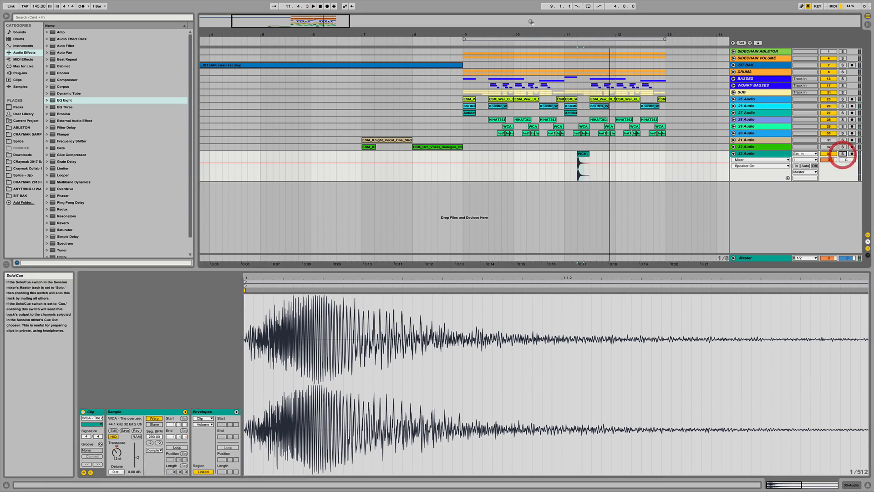
{"action": "left_click", "coordinate": [539, 41]}
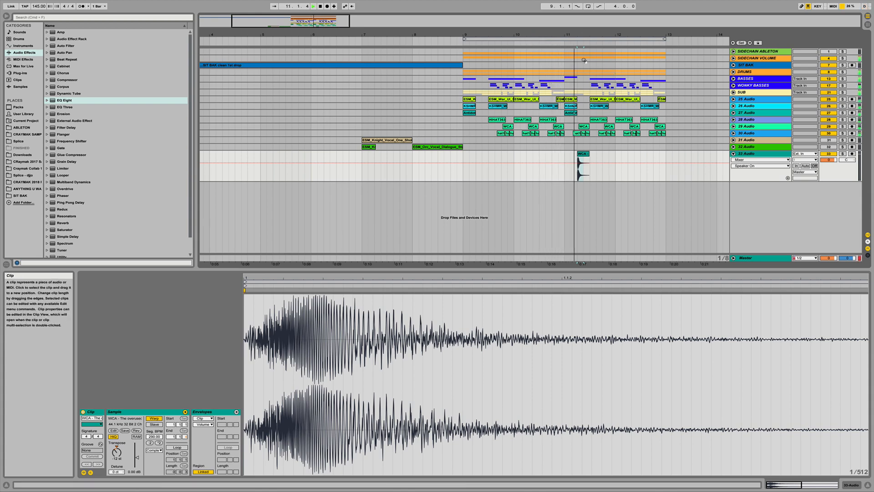
{"action": "key", "text": "space"}
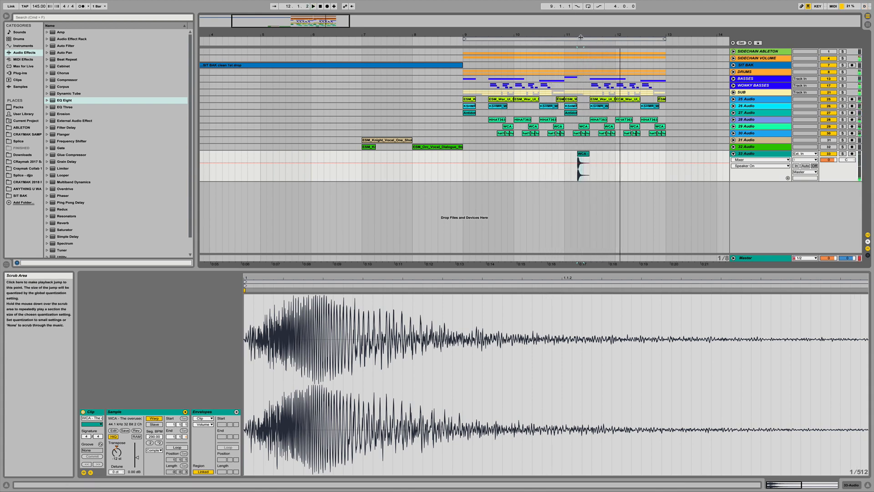
{"action": "left_click_drag", "start_coordinate": [583, 35], "coordinate": [584, 59]}
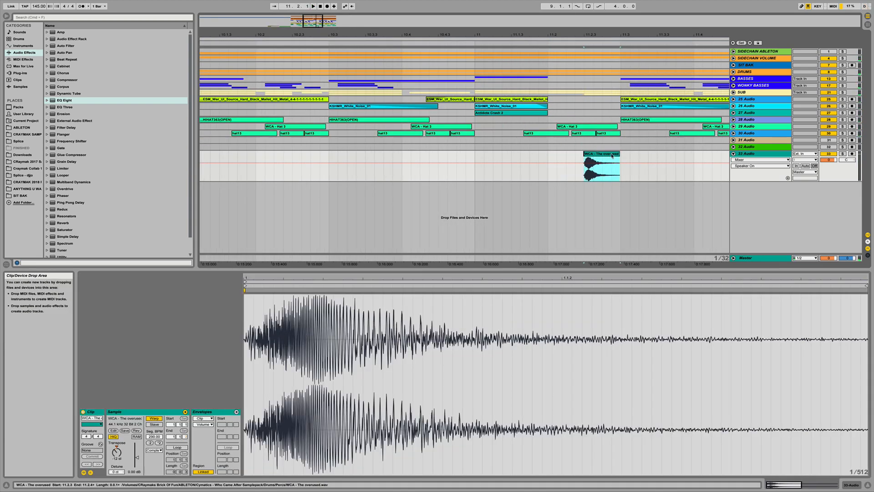
- Delete the WCA - Hat 3 clip on the 29 Audio track near bar 11
{"action": "left_click", "coordinate": [569, 155]}
{"action": "left_click", "coordinate": [575, 129]}
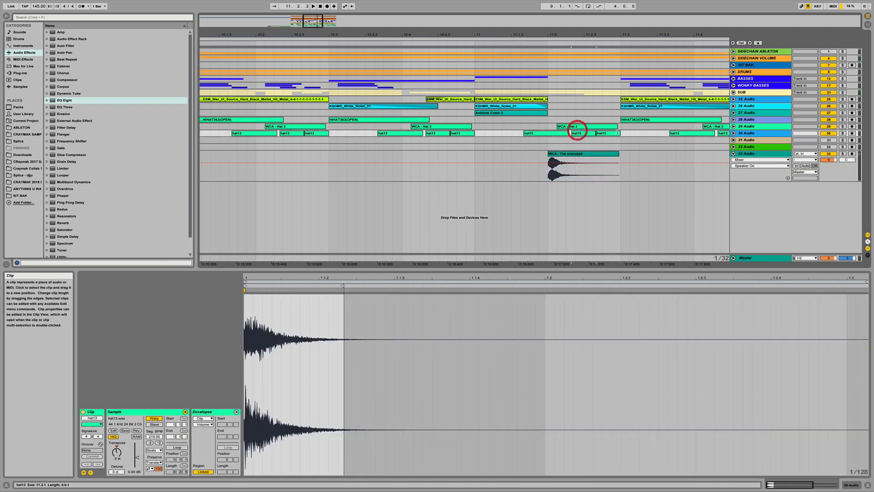
{"action": "left_click", "coordinate": [610, 132]}
{"action": "left_click", "coordinate": [594, 129]}
{"action": "key", "text": "Delete"}
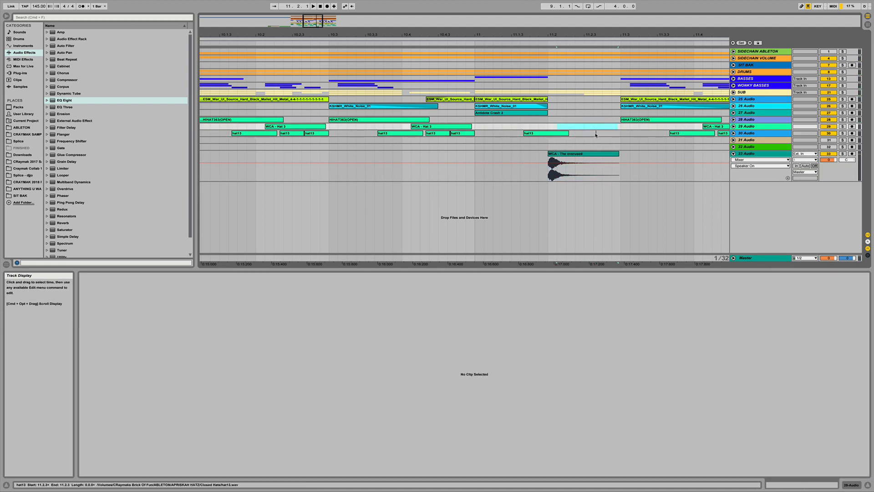
{"action": "key", "text": "Delete"}
- Shift the WCA clip on 33 Audio slightly later and audition it
{"action": "left_click_drag", "start_coordinate": [559, 155], "coordinate": [607, 160]}
{"action": "left_click", "coordinate": [493, 160]}
{"action": "key", "text": "space"}
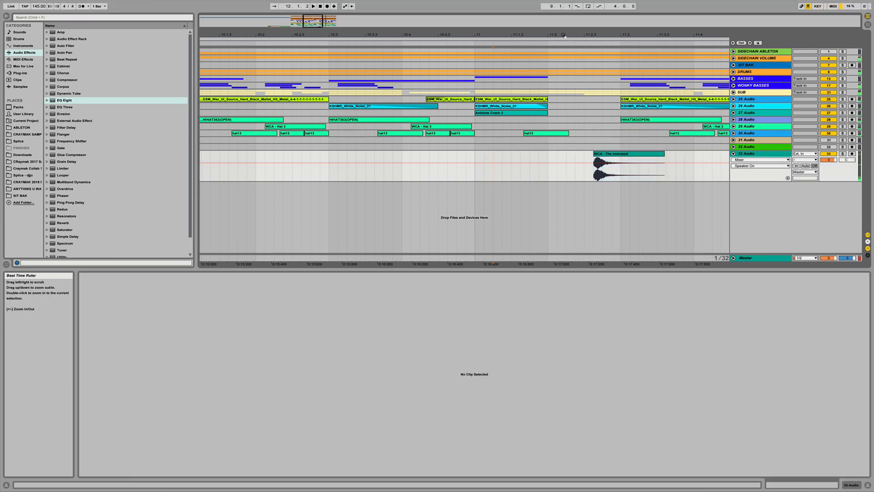
- Lower the 33 Audio track's volume to about -7.1 dB
{"action": "left_click_drag", "start_coordinate": [563, 35], "coordinate": [419, 48]}
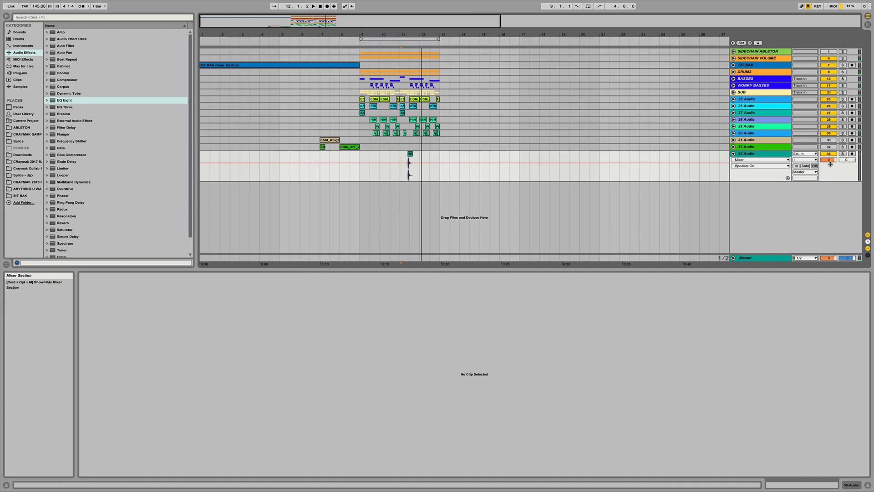
{"action": "left_click_drag", "start_coordinate": [829, 160], "coordinate": [829, 169]}
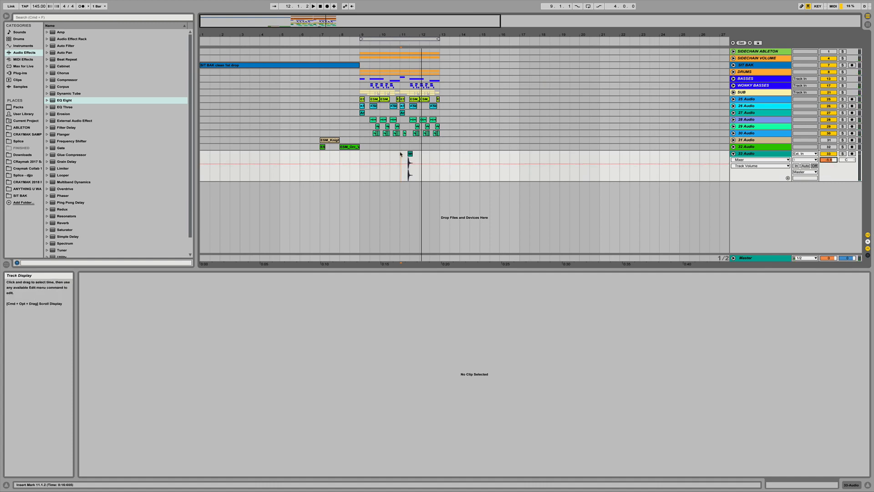
- Paste a copy of the WCA clip at bar 9 on the 33 Audio track and play it back
{"action": "left_click_drag", "start_coordinate": [401, 154], "coordinate": [436, 156]}
{"action": "left_click", "coordinate": [439, 155]}
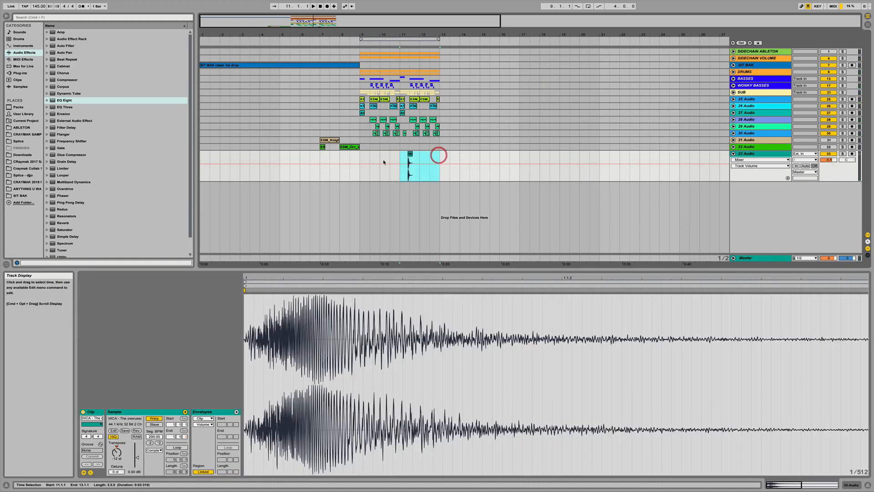
{"action": "left_click", "coordinate": [360, 154]}
{"action": "key", "text": "super+v"}
{"action": "left_click", "coordinate": [288, 38]}
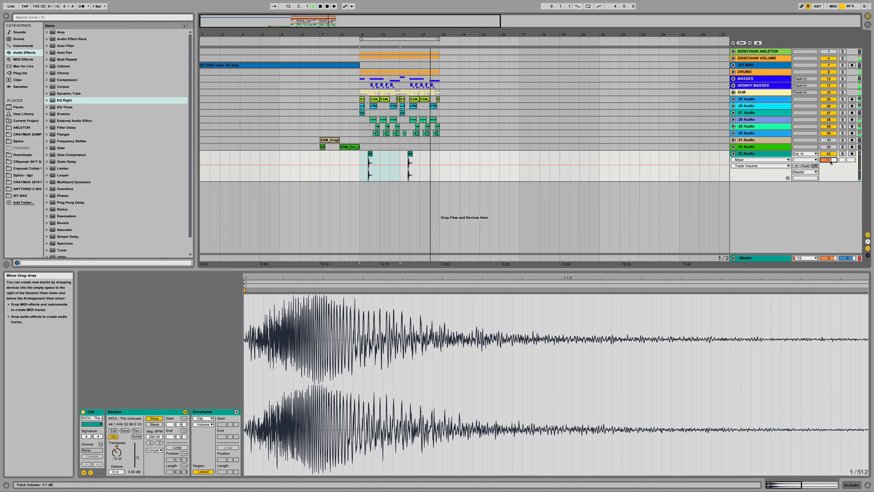
{"action": "key", "text": "space"}
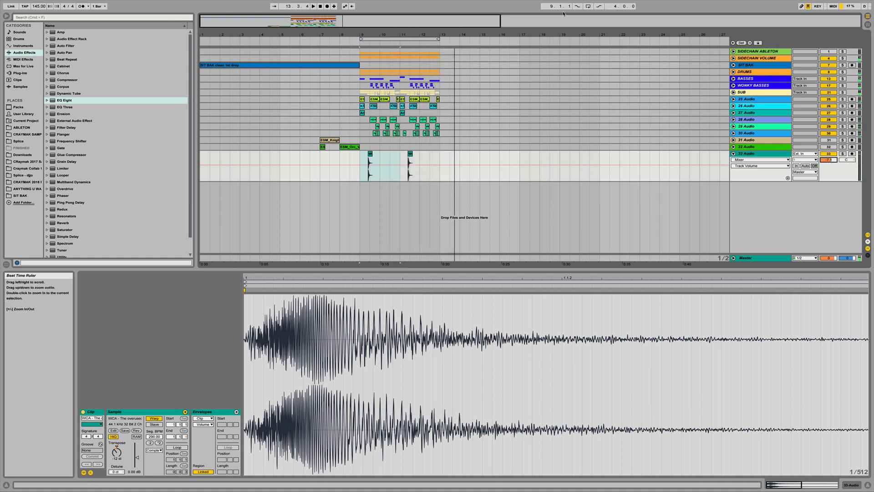
- Collapse the 33 Audio track and expand the 32 and 31 Audio tracks
{"action": "left_click_drag", "start_coordinate": [321, 33], "coordinate": [718, 193]}
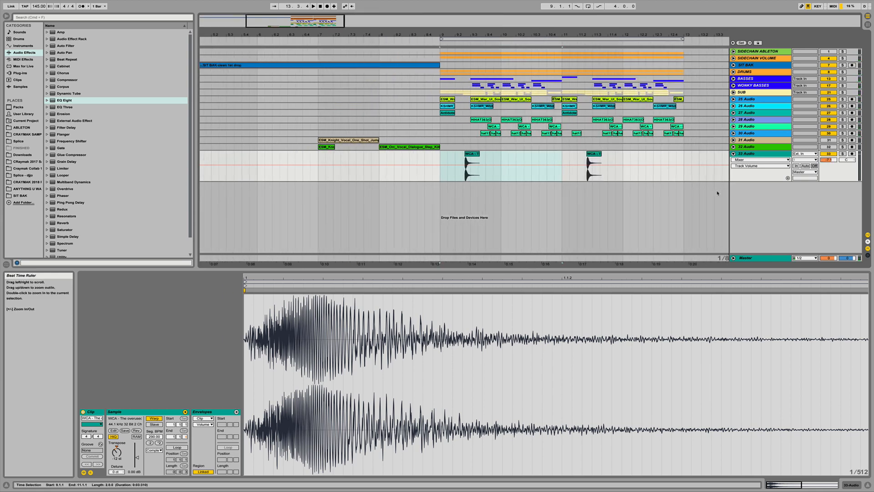
{"action": "left_click", "coordinate": [733, 152]}
{"action": "left_click", "coordinate": [733, 147]}
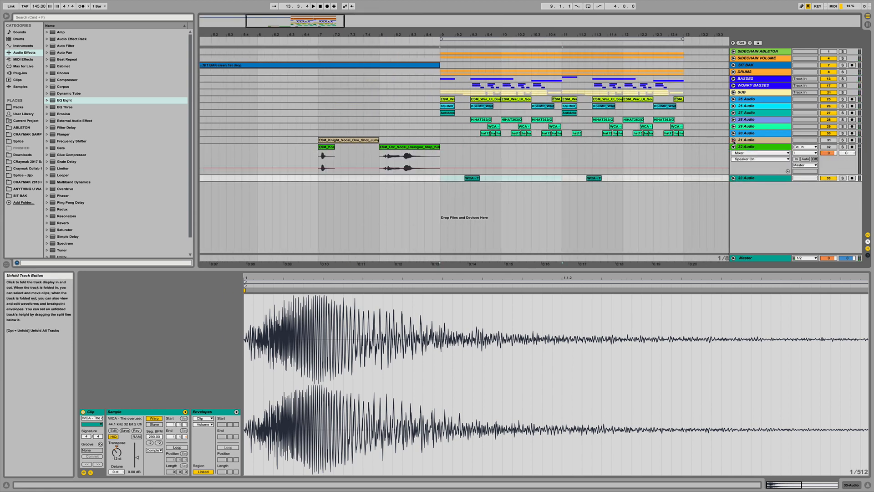
{"action": "left_click", "coordinate": [733, 140]}
- Select the ESM_Knight clip on 32 Audio, solo that track and audition it
{"action": "left_click", "coordinate": [313, 183]}
{"action": "left_click", "coordinate": [319, 179]}
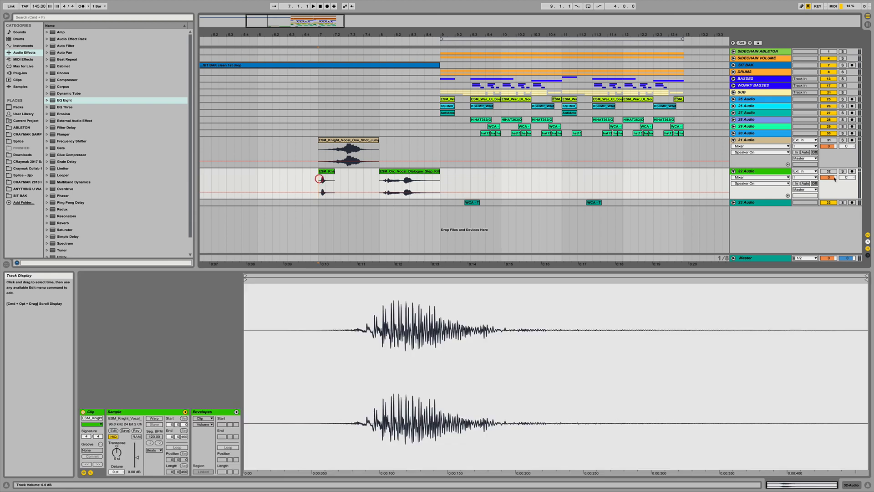
{"action": "left_click", "coordinate": [843, 171]}
{"action": "key", "text": "space"}
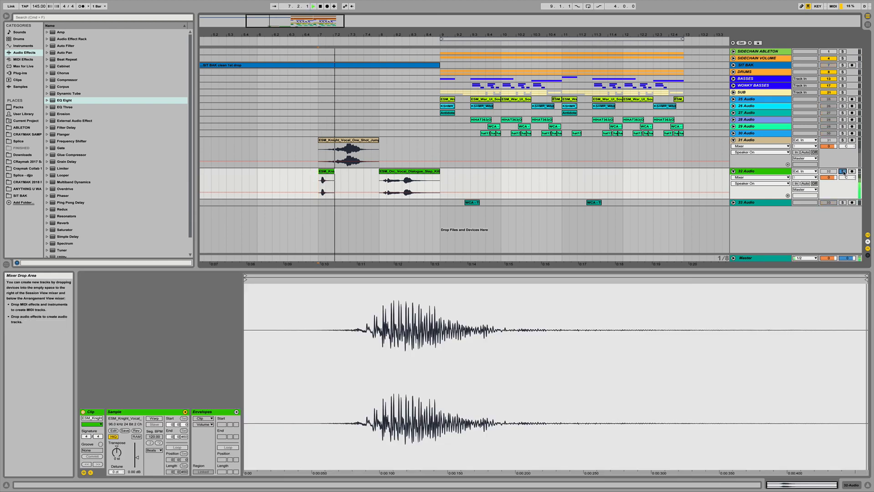
- Solo the 31 Audio track and move its ESM_Knight vocal clip to around bar 10
{"action": "left_click", "coordinate": [379, 183]}
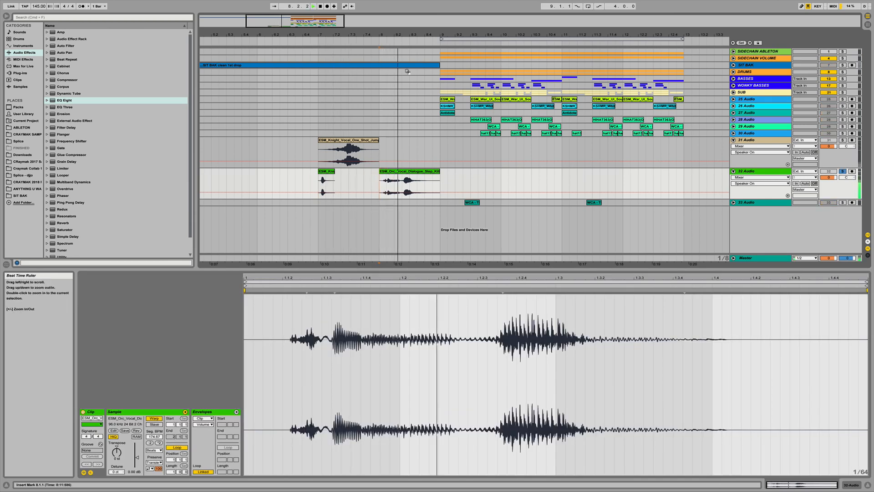
{"action": "left_click", "coordinate": [318, 149]}
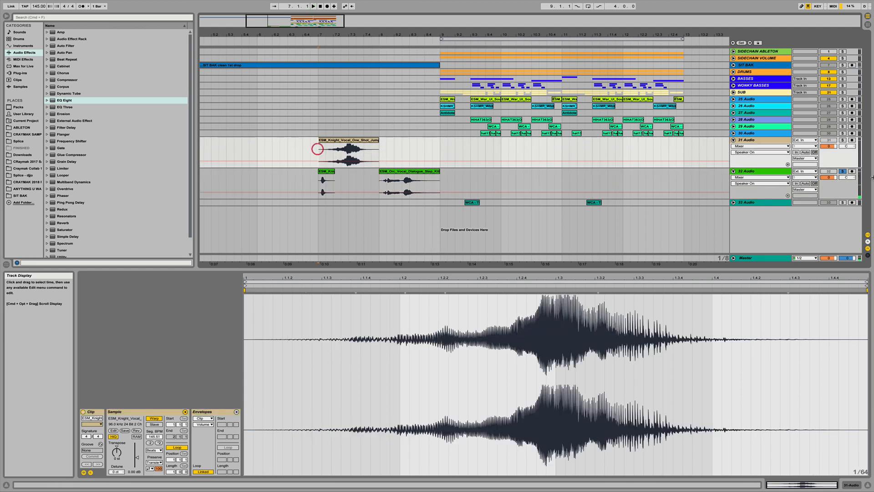
{"action": "left_click", "coordinate": [842, 140]}
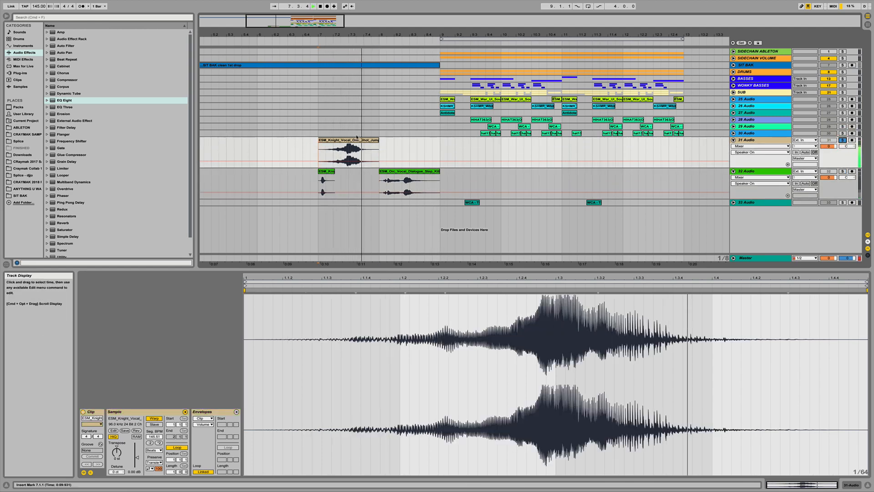
{"action": "left_click_drag", "start_coordinate": [354, 142], "coordinate": [549, 147]}
- Move the ESM_Knight clip on 32 Audio to around bar 9.2 and nudge it slightly later
{"action": "left_click_drag", "start_coordinate": [326, 179], "coordinate": [464, 179]}
{"action": "left_click_drag", "start_coordinate": [459, 38], "coordinate": [461, 42]}
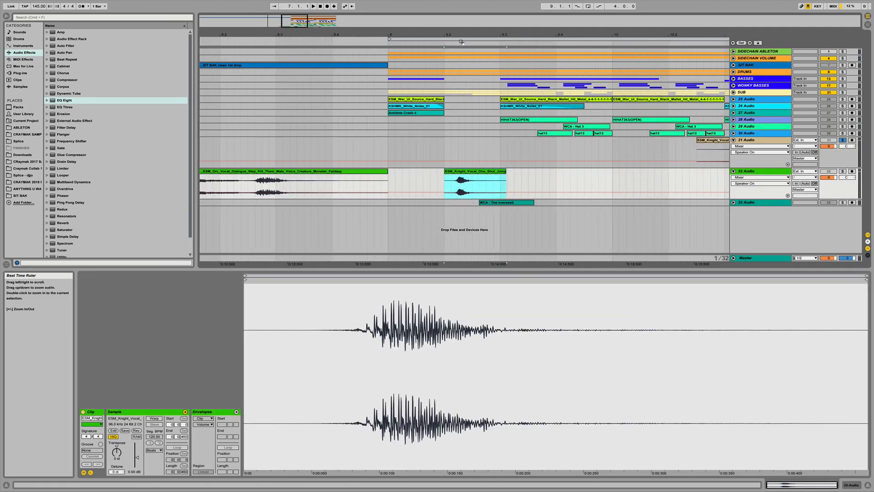
{"action": "left_click", "coordinate": [455, 176]}
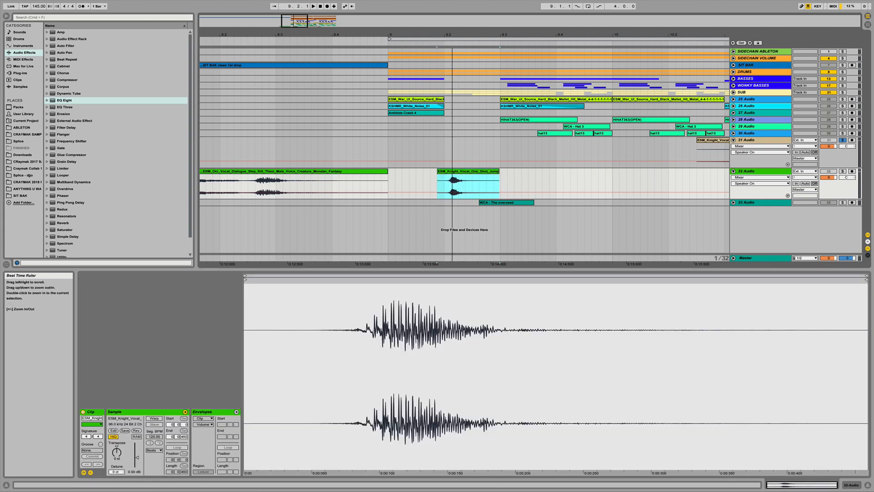
{"action": "left_click_drag", "start_coordinate": [453, 29], "coordinate": [453, 31]}
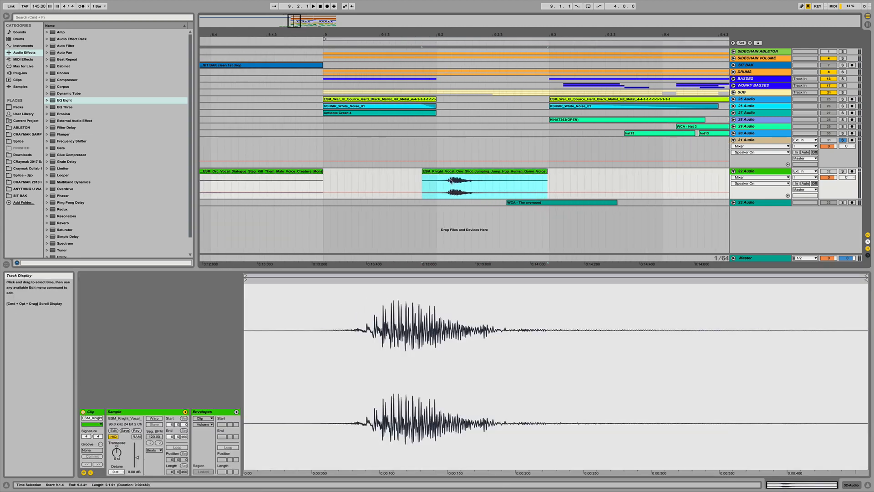
{"action": "left_click_drag", "start_coordinate": [456, 172], "coordinate": [463, 173]}
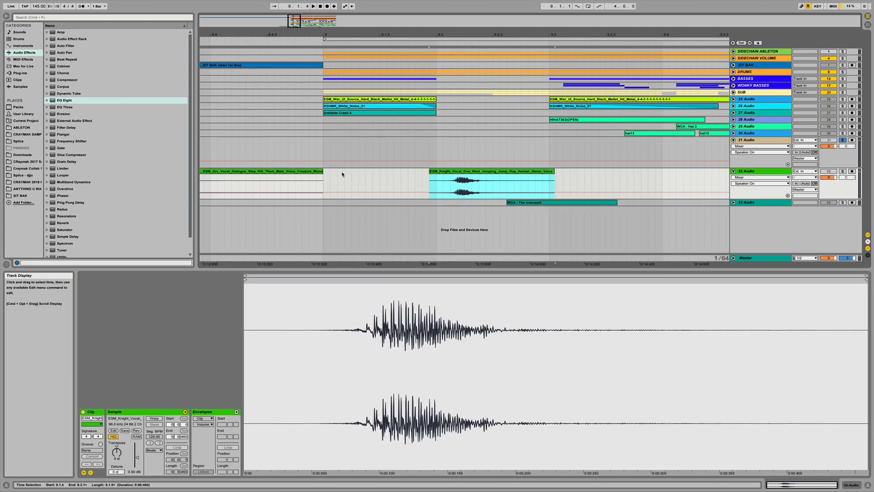
- Toggle the 32 Audio track activator, unsolo 31 Audio and play the arrangement
{"action": "left_click", "coordinate": [325, 173]}
{"action": "left_click", "coordinate": [829, 172]}
{"action": "left_click", "coordinate": [842, 140]}
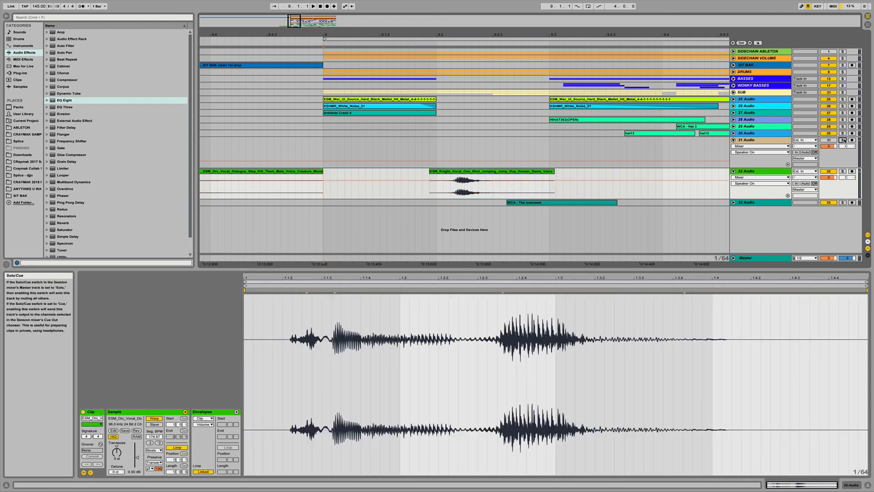
{"action": "key", "text": "space"}
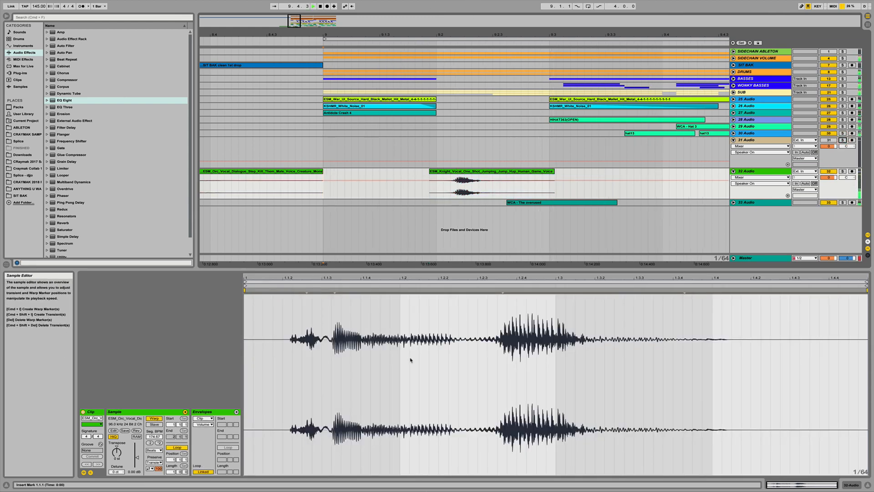
- Warp the ESM_Knight clip on 32 Audio and add two warp markers in its sample to stretch it
{"action": "left_click", "coordinate": [460, 174]}
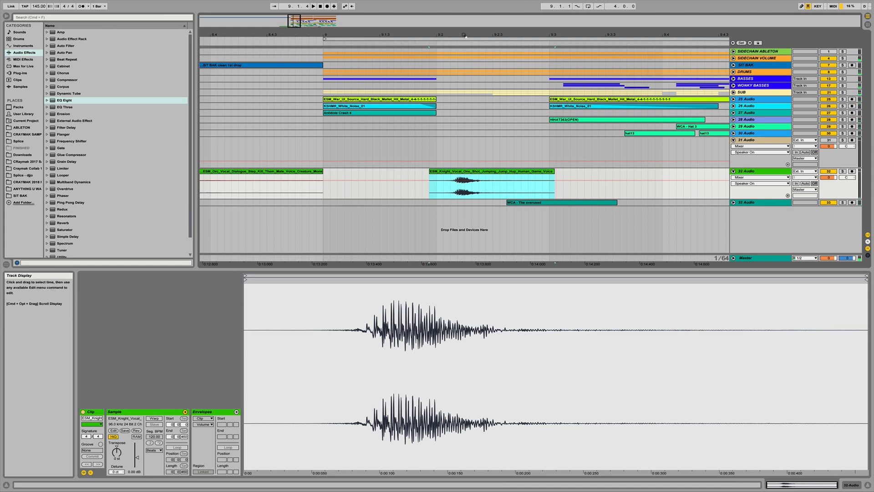
{"action": "left_click_drag", "start_coordinate": [462, 33], "coordinate": [463, 34]}
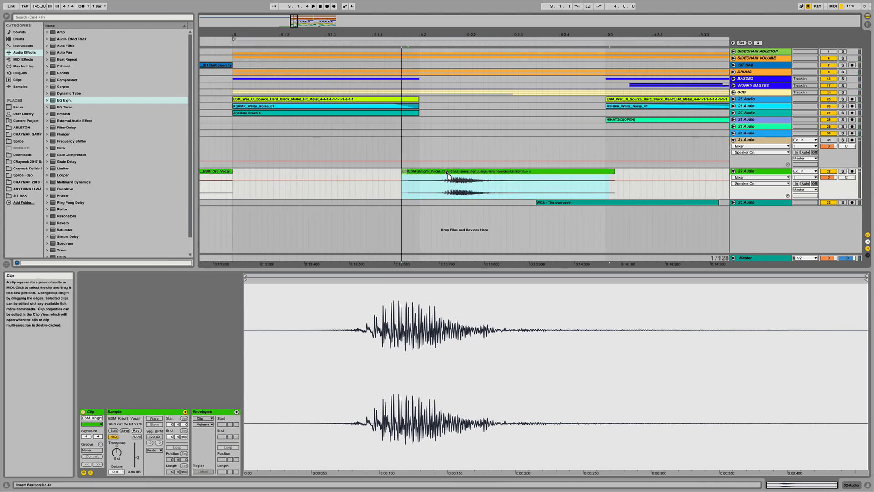
{"action": "left_click_drag", "start_coordinate": [447, 172], "coordinate": [446, 172]}
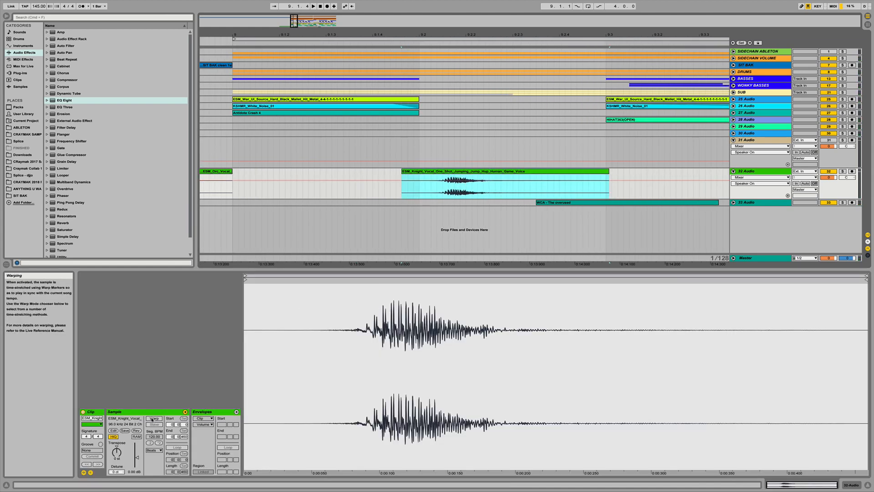
{"action": "left_click", "coordinate": [153, 419]}
{"action": "left_click", "coordinate": [361, 292]}
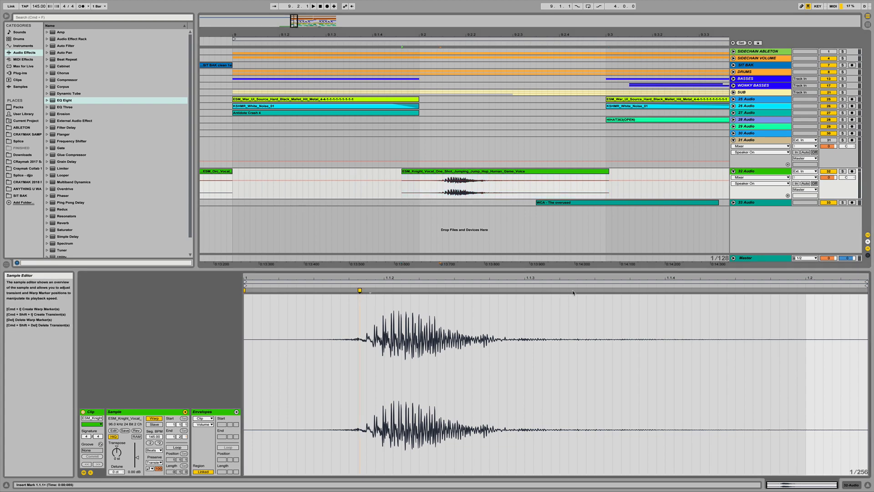
{"action": "left_click_drag", "start_coordinate": [572, 291], "coordinate": [639, 290]}
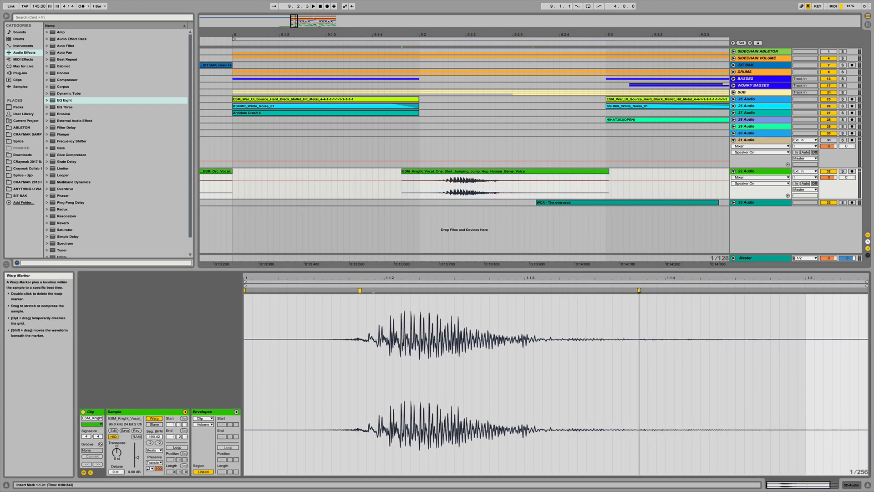
{"action": "left_click_drag", "start_coordinate": [501, 35], "coordinate": [502, 33]}
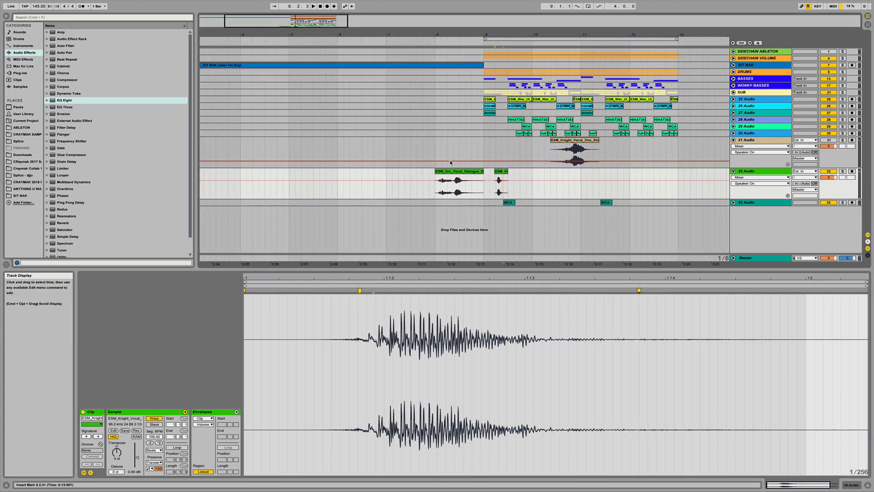
- Move the ESM_Orc_Vocal_Dialogue clip on 32 Audio to about bar 12
{"action": "left_click_drag", "start_coordinate": [455, 180], "coordinate": [662, 179]}
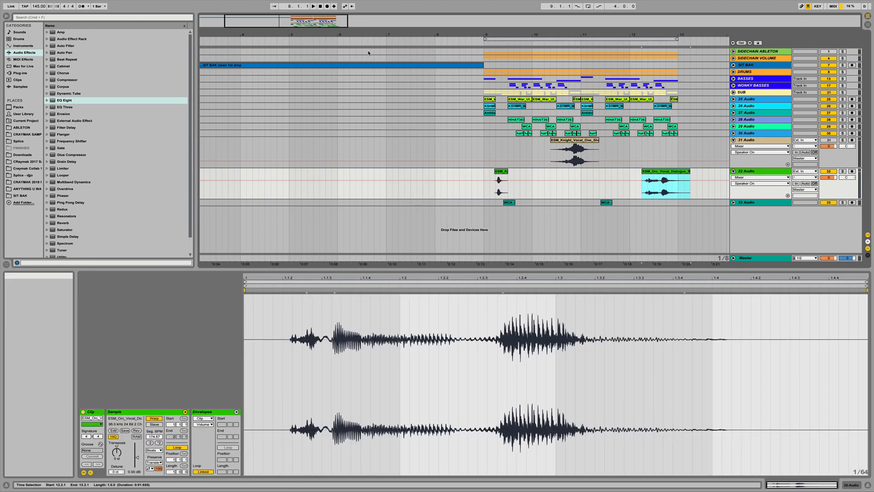
{"action": "left_click", "coordinate": [346, 41]}
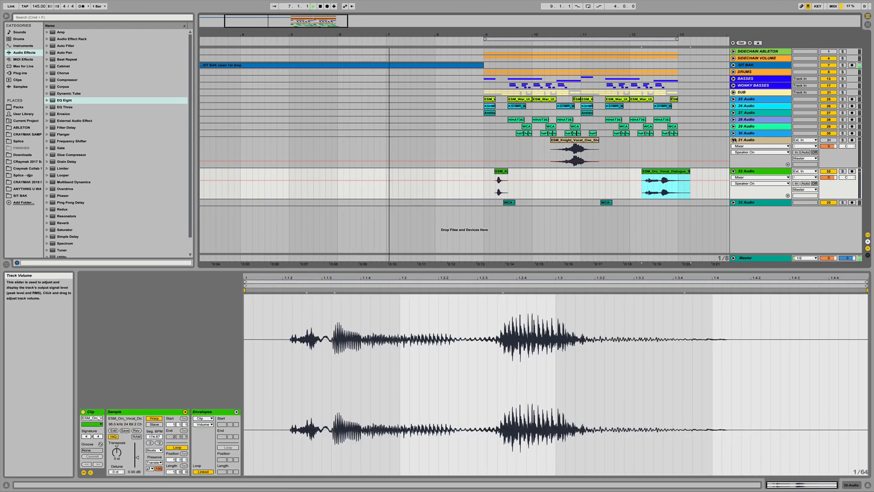
- Fold the 31 Audio and 32 Audio tracks, select the ESM_Knight clip and play the arrangement
{"action": "left_click", "coordinate": [733, 140]}
{"action": "left_click", "coordinate": [733, 147]}
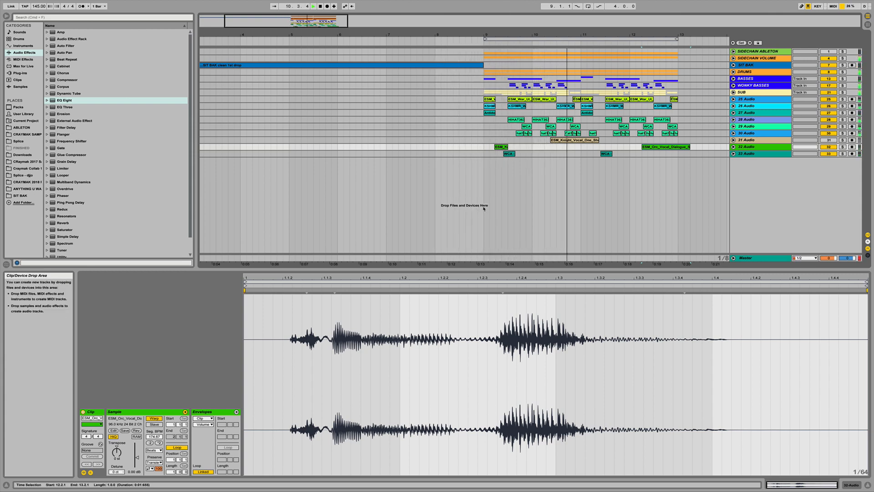
{"action": "left_click", "coordinate": [500, 147]}
{"action": "key", "text": "space"}
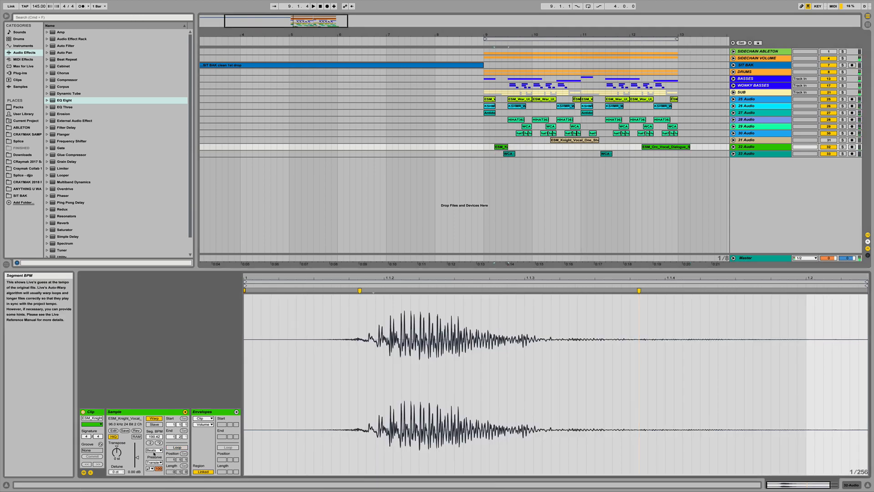
- Set the ESM_Knight clip's warp mode to Complex and play it back from around bar 7
{"action": "left_click", "coordinate": [154, 450]}
{"action": "left_click", "coordinate": [155, 477]}
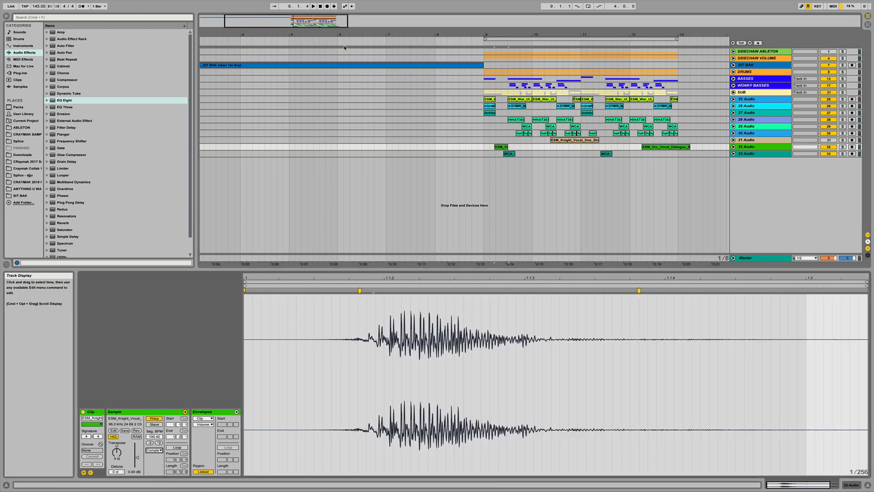
{"action": "left_click", "coordinate": [326, 42]}
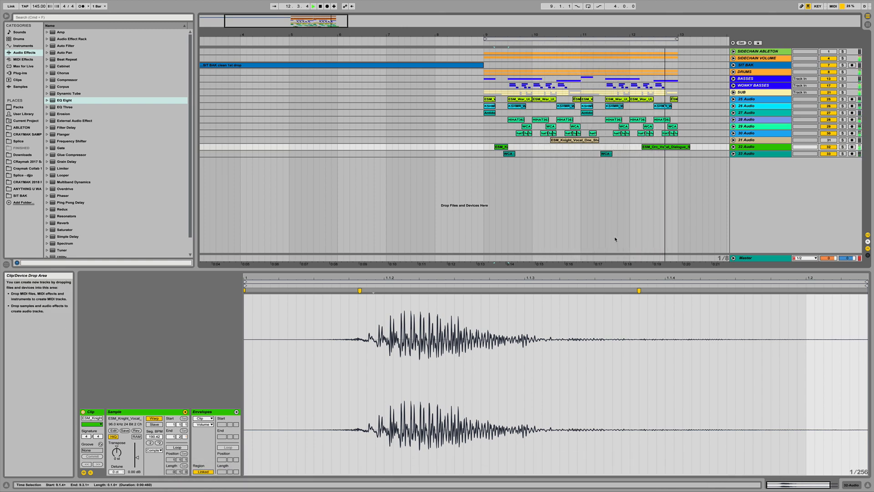
{"action": "key", "text": "space"}
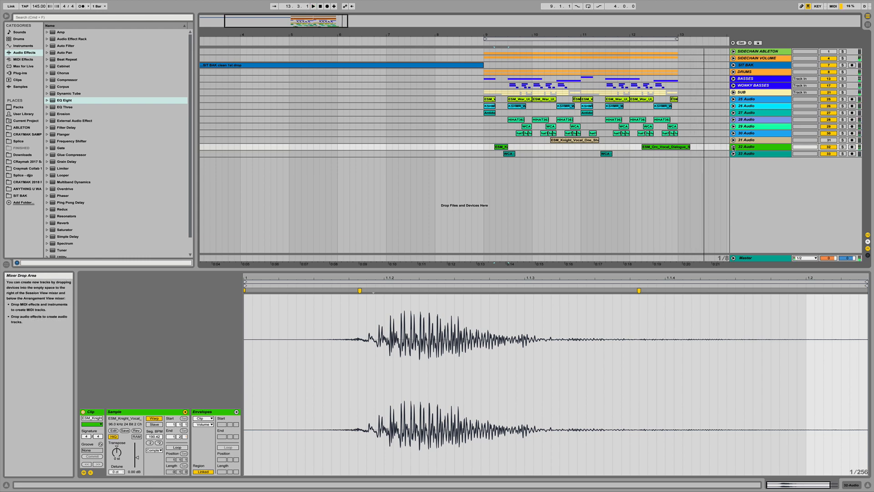
- Unfold 32 Audio, move the ESM_Orc_Vocal_Dialogue clip to about bar 11 and set its warp mode to Complex
{"action": "left_click", "coordinate": [733, 147]}
{"action": "key", "text": "s"}
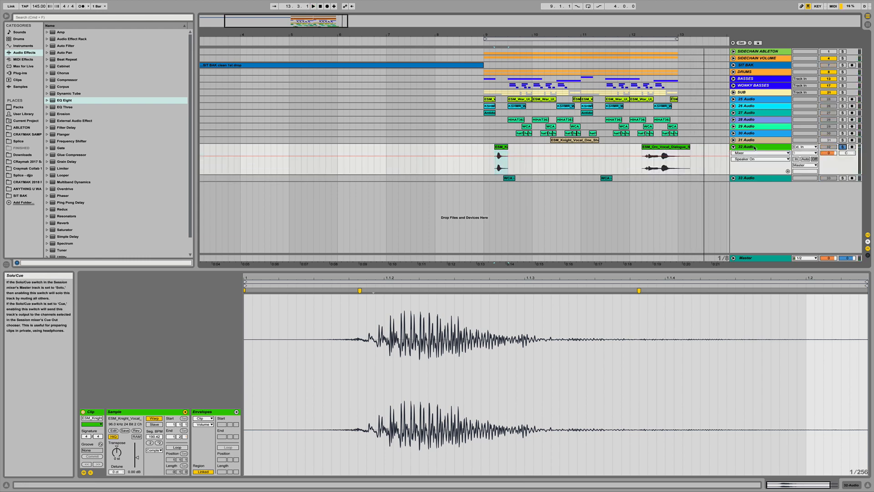
{"action": "left_click", "coordinate": [655, 146]}
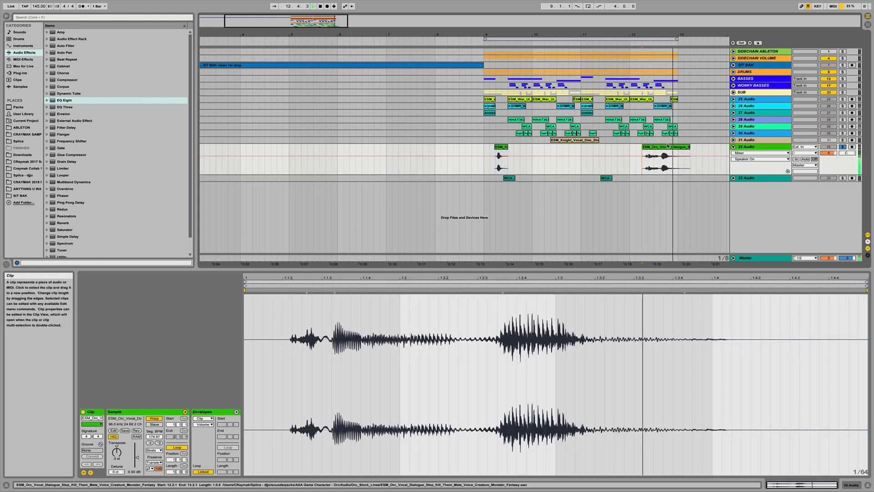
{"action": "left_click_drag", "start_coordinate": [668, 146], "coordinate": [588, 148]}
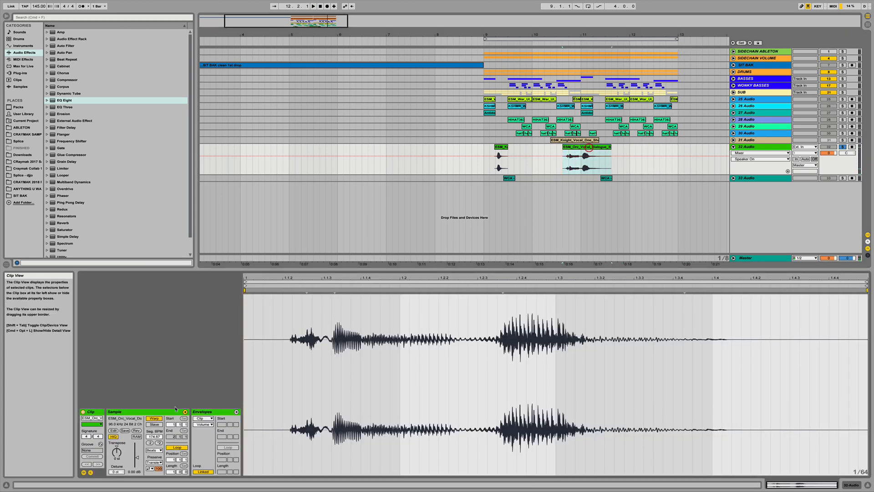
{"action": "left_click", "coordinate": [156, 452]}
{"action": "left_click", "coordinate": [156, 476]}
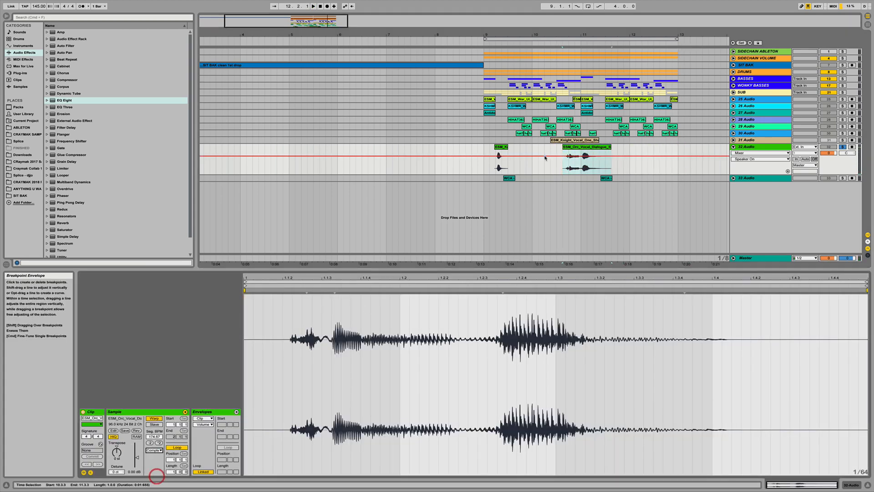
- Shift the ESM_Orc_Vocal_Dialogue clip slightly later so it starts just after bar 10.4
{"action": "left_click_drag", "start_coordinate": [596, 36], "coordinate": [596, 66]}
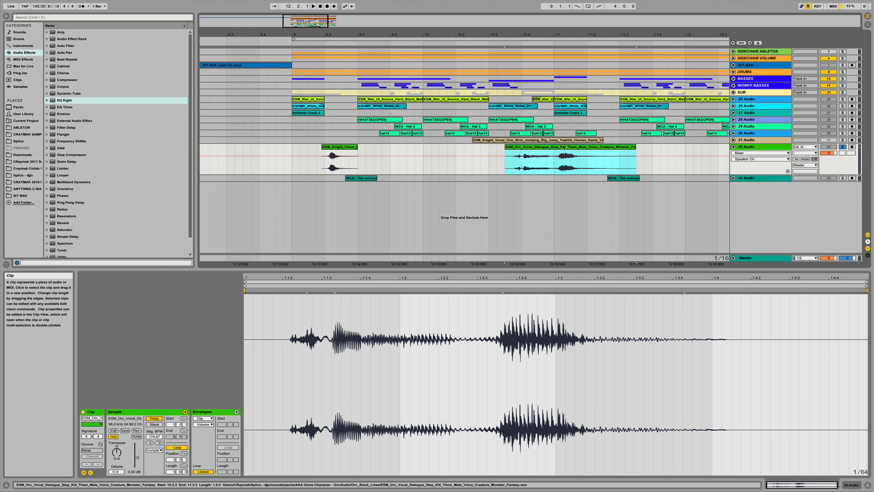
{"action": "left_click_drag", "start_coordinate": [564, 150], "coordinate": [602, 152]}
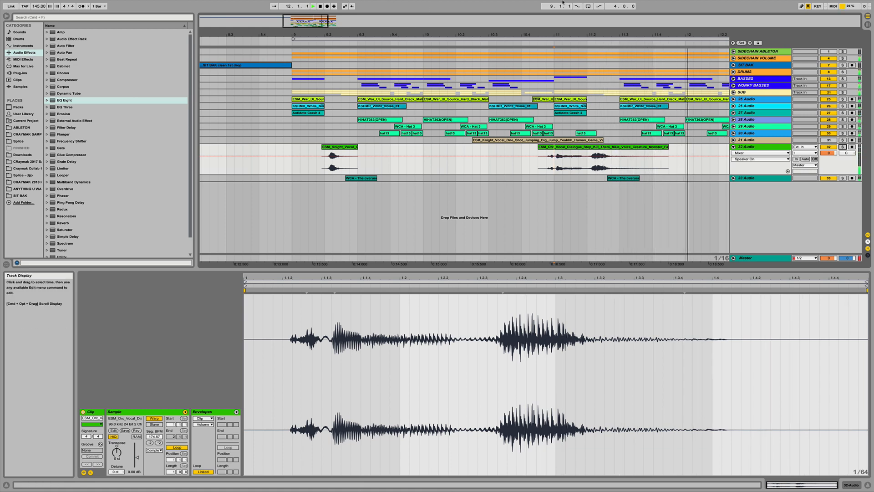
{"action": "mouse_move", "coordinate": [590, 149]}
{"action": "left_mouse_down"}
{"action": "mouse_move", "coordinate": [622, 153]}
{"action": "mouse_move", "coordinate": [593, 151]}
{"action": "left_mouse_up"}
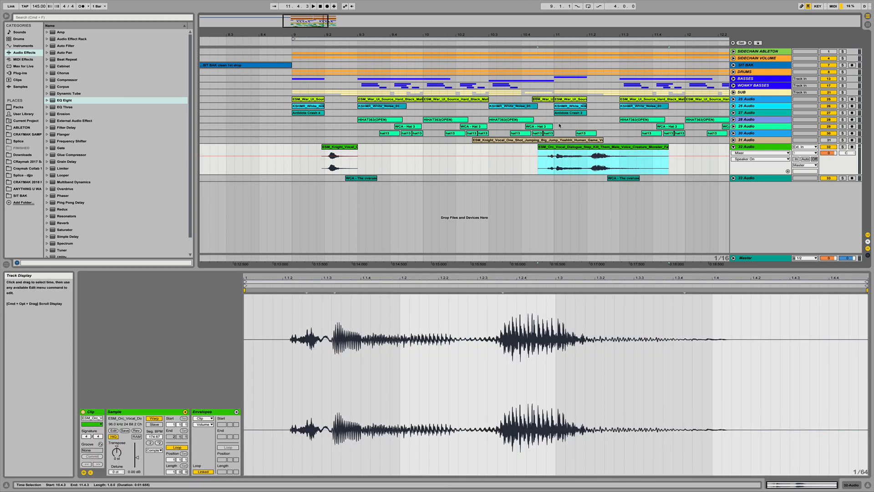
{"action": "left_click", "coordinate": [403, 46]}
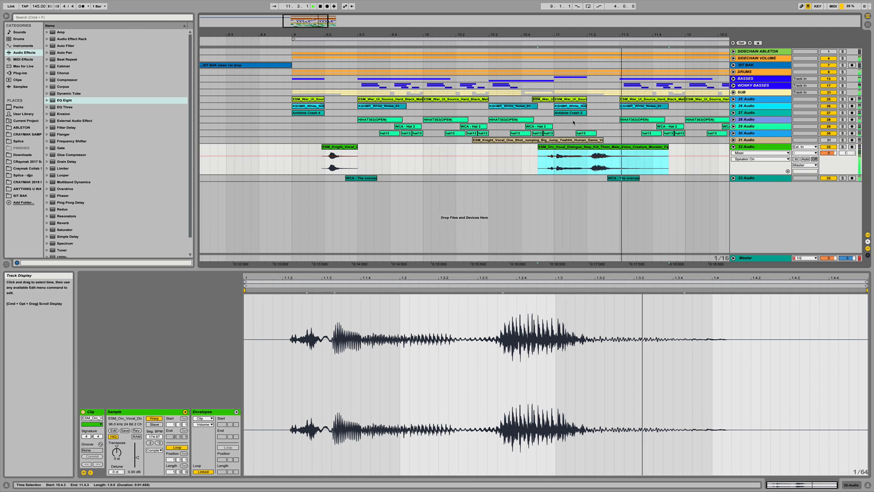
{"action": "left_click_drag", "start_coordinate": [576, 133], "coordinate": [596, 133]}
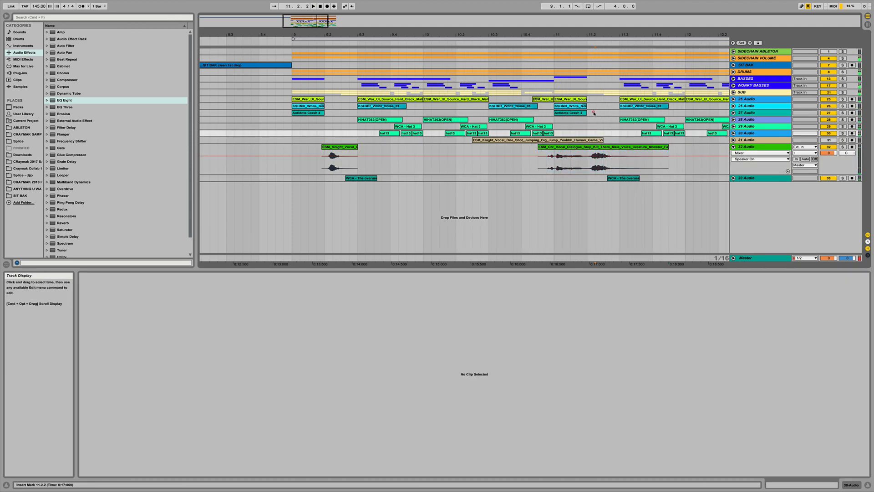
{"action": "left_click", "coordinate": [594, 112]}
{"action": "left_click", "coordinate": [563, 113]}
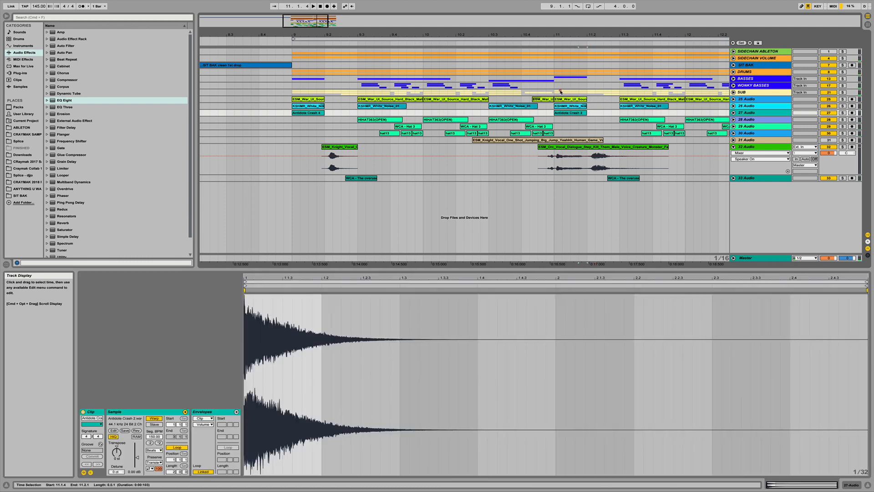
{"action": "left_click", "coordinate": [555, 92], "text": "shift"}
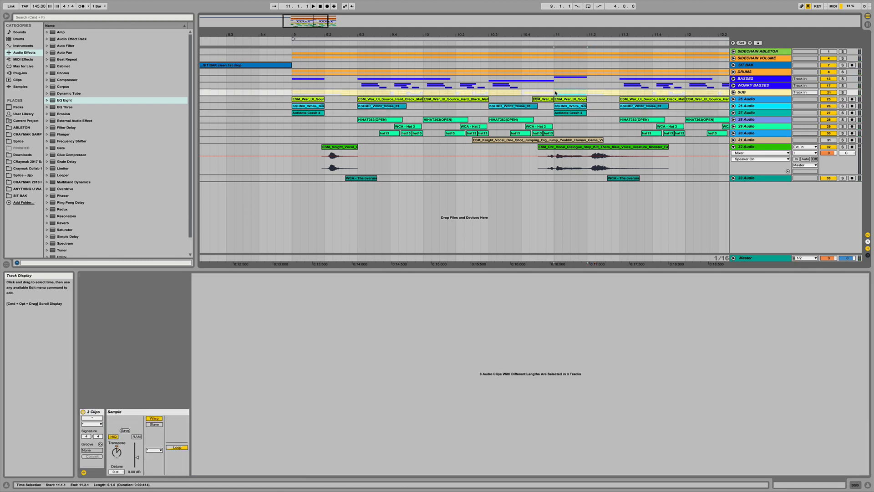
{"action": "key", "text": "Delete"}
{"action": "key", "text": "super+z"}
- Copy the Ambience Crash 2 clip on 27 Audio to bar 11.3 and move the original to bar 10.3
{"action": "left_click", "coordinate": [593, 111]}
{"action": "left_click_drag", "start_coordinate": [572, 113], "coordinate": [683, 112]}
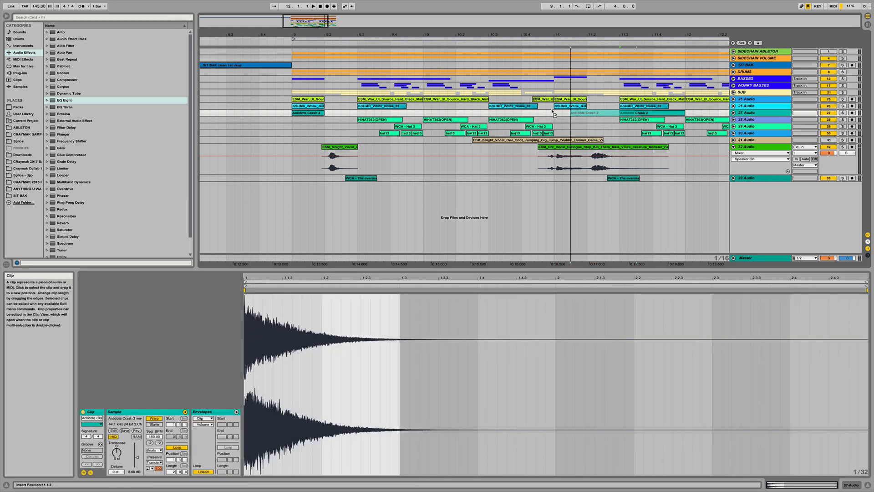
{"action": "left_click_drag", "start_coordinate": [552, 111], "coordinate": [533, 111]}
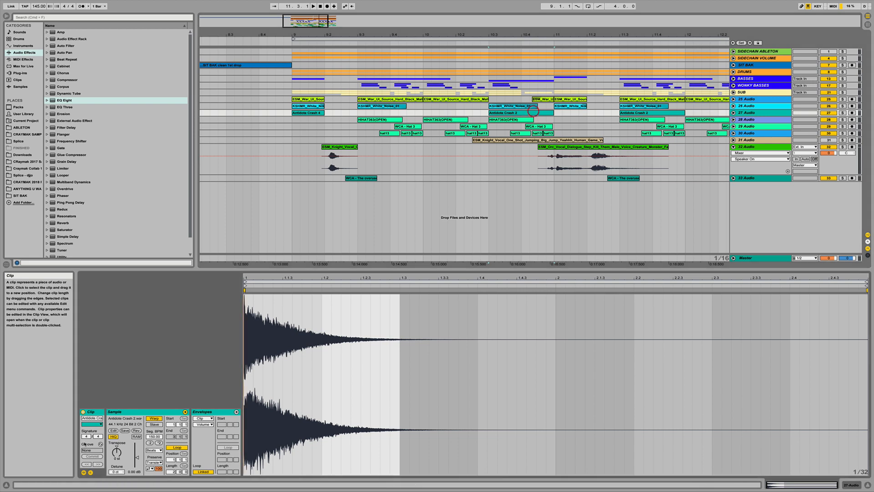
- Reverse the Ambience Crash 2 clip at bar 10.3 and unfold the 27 Audio track
{"action": "key", "text": "r"}
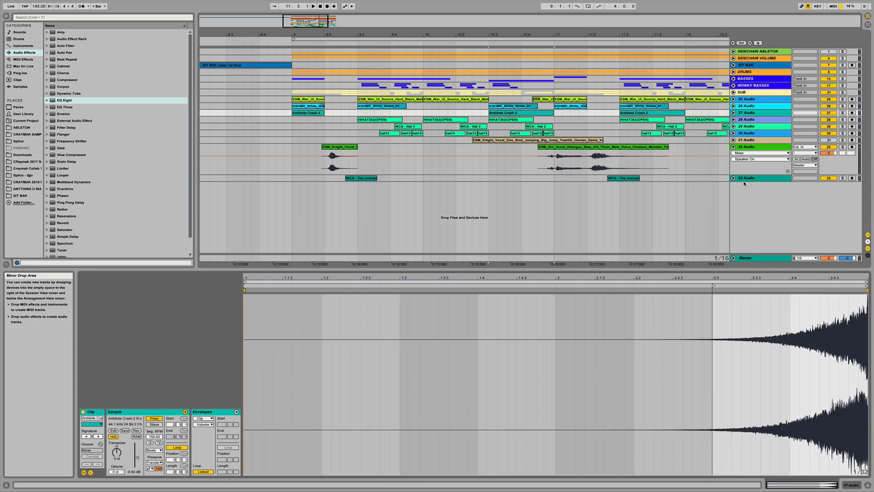
{"action": "left_click", "coordinate": [733, 112]}
{"action": "left_click", "coordinate": [507, 110]}
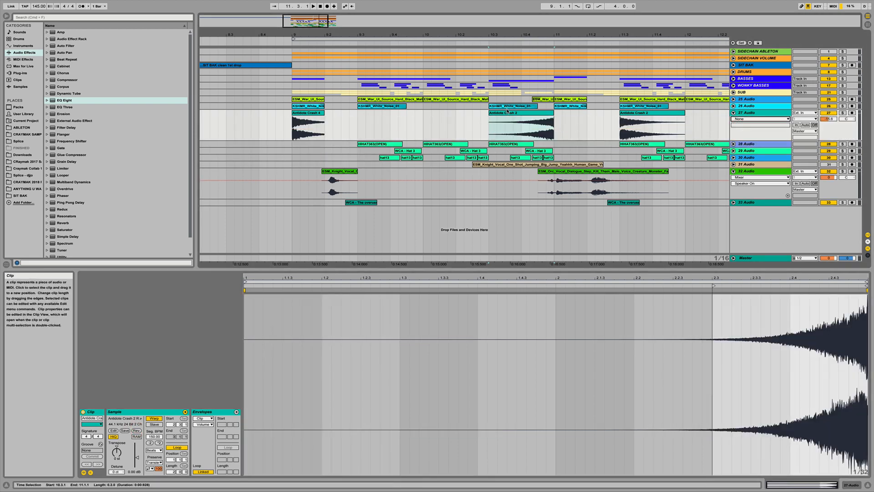
- Delete the ESM_War_UI clip at bar 11 on the 25 Audio track
{"action": "left_click", "coordinate": [567, 99]}
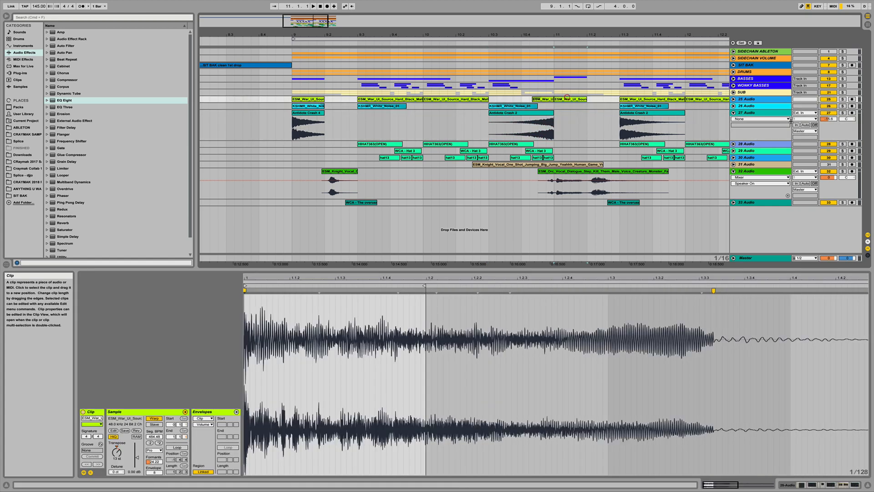
{"action": "left_click", "coordinate": [734, 100]}
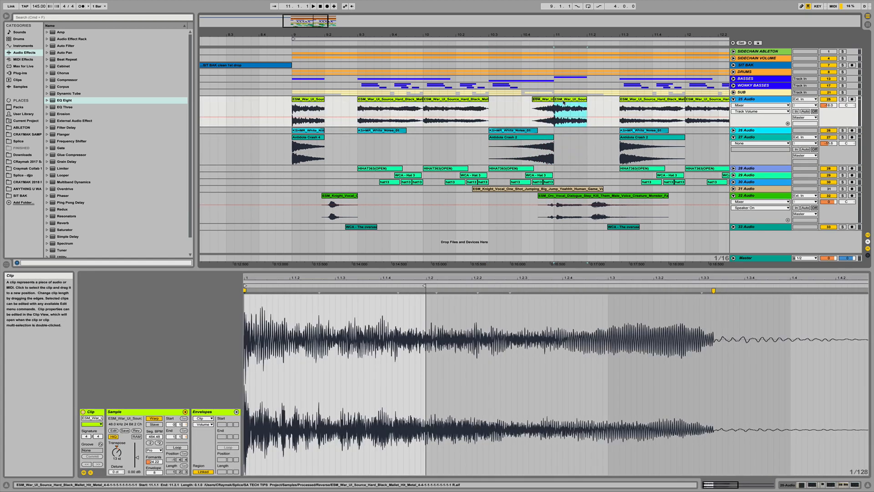
{"action": "key", "text": "Delete"}
- Unfold the SUB and BASSES groups and play back the section around bar 11
{"action": "left_click", "coordinate": [733, 92]}
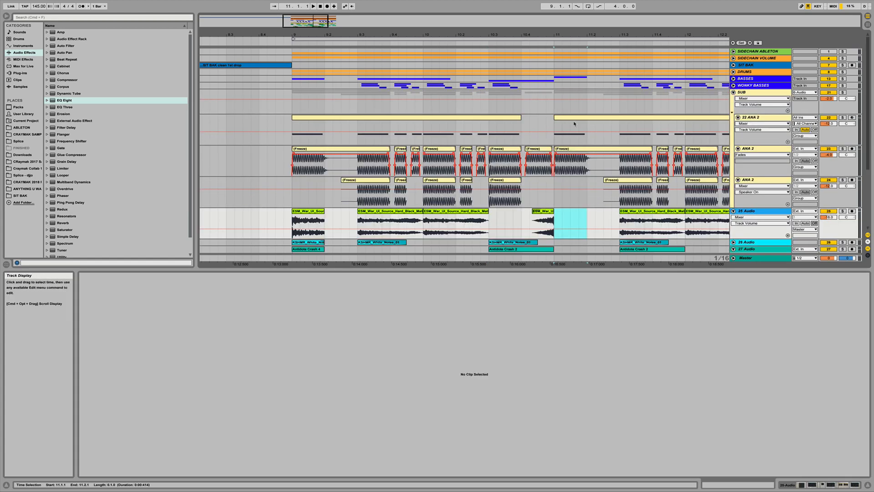
{"action": "left_click", "coordinate": [555, 80]}
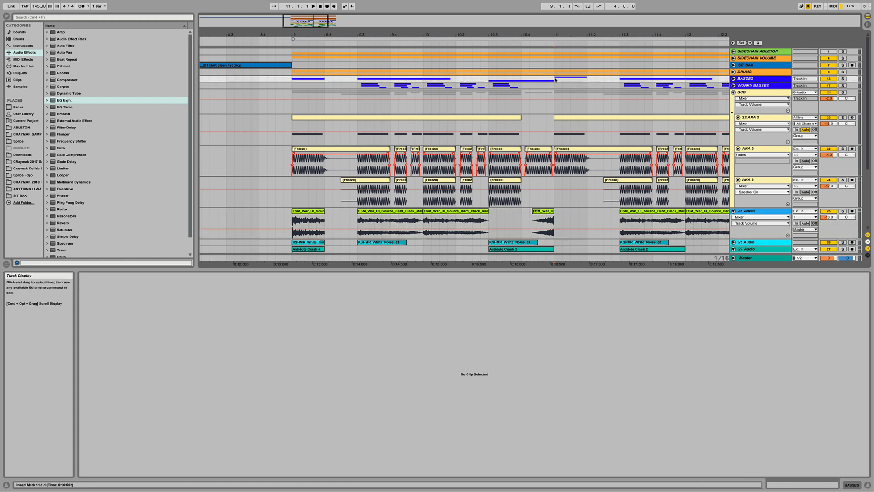
{"action": "left_click", "coordinate": [733, 78]}
{"action": "left_click", "coordinate": [569, 103]}
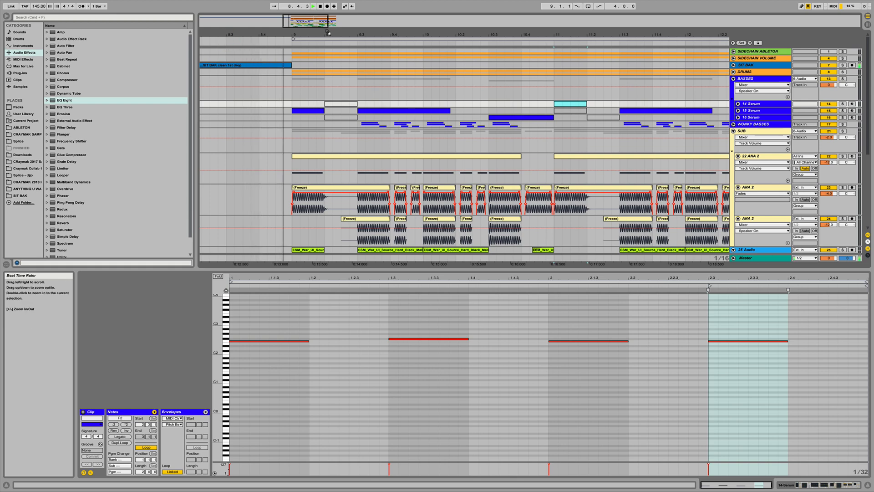
{"action": "left_click_drag", "start_coordinate": [312, 33], "coordinate": [326, 5]}
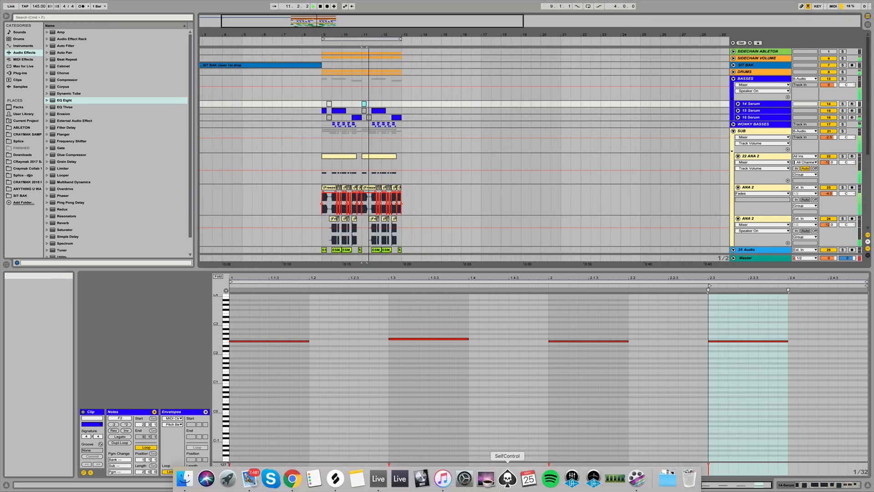
{"action": "key", "text": "space"}
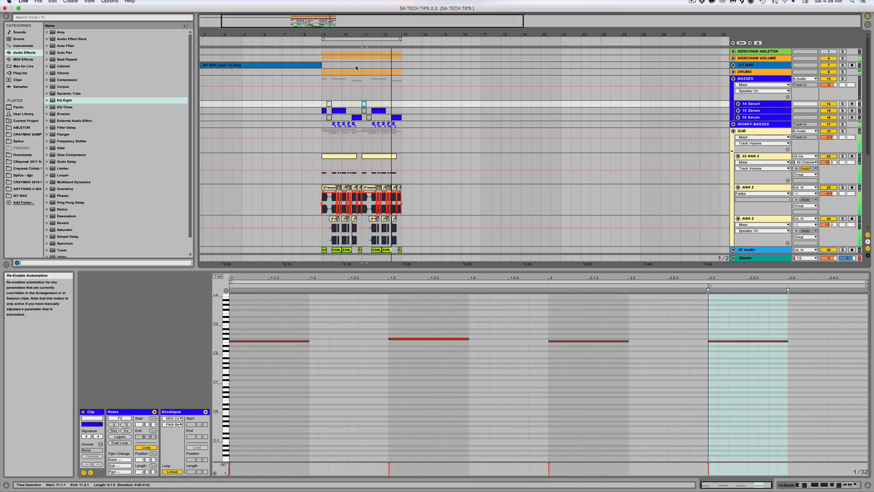
- Deactivate the SUB and 22 ANA 2 clips between bars 11 and 11.2
{"action": "left_click_drag", "start_coordinate": [373, 35], "coordinate": [497, 244]}
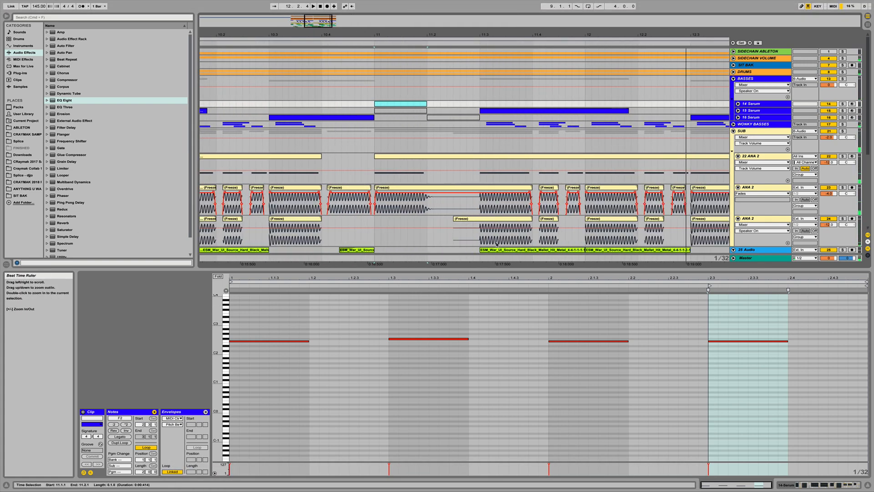
{"action": "left_click", "coordinate": [428, 206]}
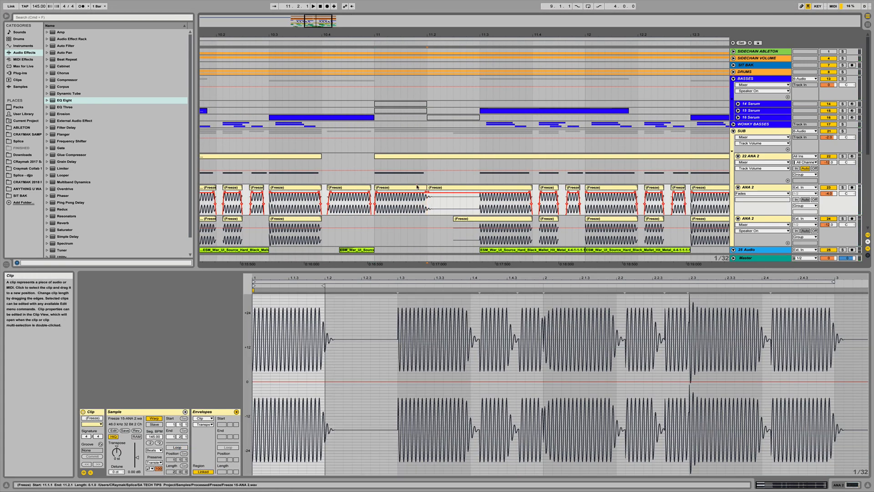
{"action": "left_click_drag", "start_coordinate": [428, 206], "coordinate": [373, 162]}
{"action": "key", "text": "0"}
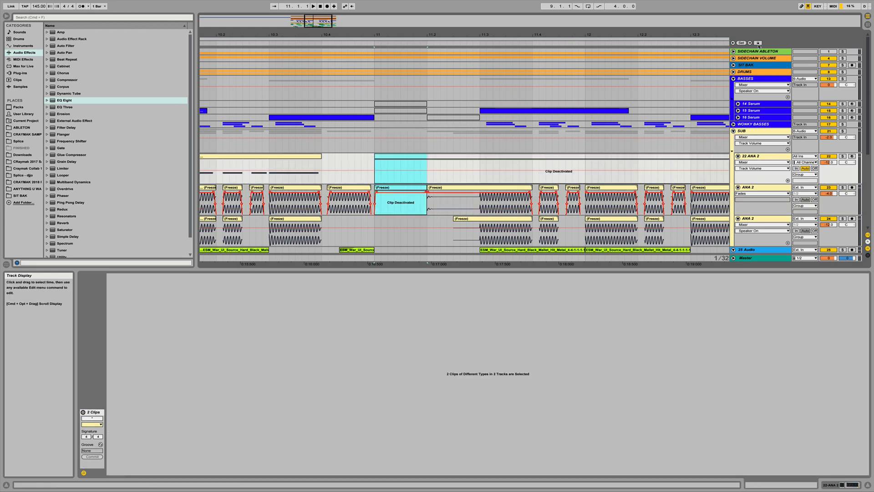
- Unfold the DRUMS group and deactivate its clips between bars 11 and 11.2
{"action": "left_click", "coordinate": [734, 72]}
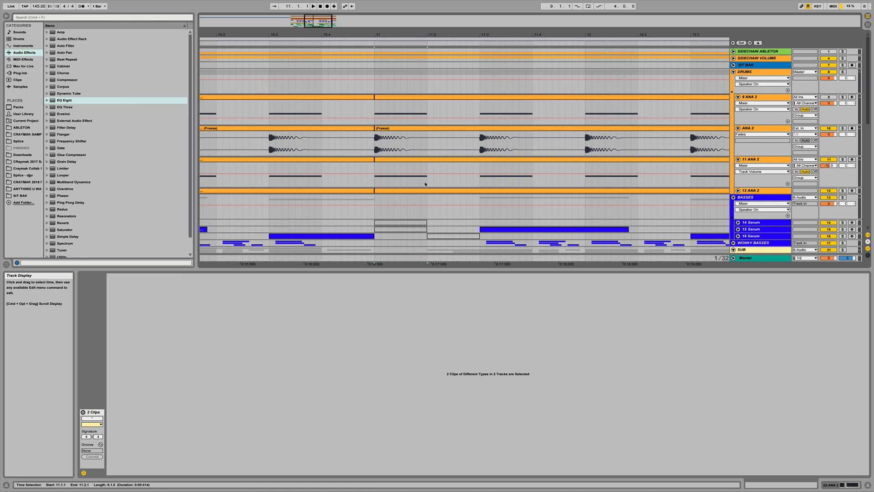
{"action": "left_click_drag", "start_coordinate": [425, 184], "coordinate": [377, 132]}
{"action": "left_click", "coordinate": [373, 103], "text": "shift"}
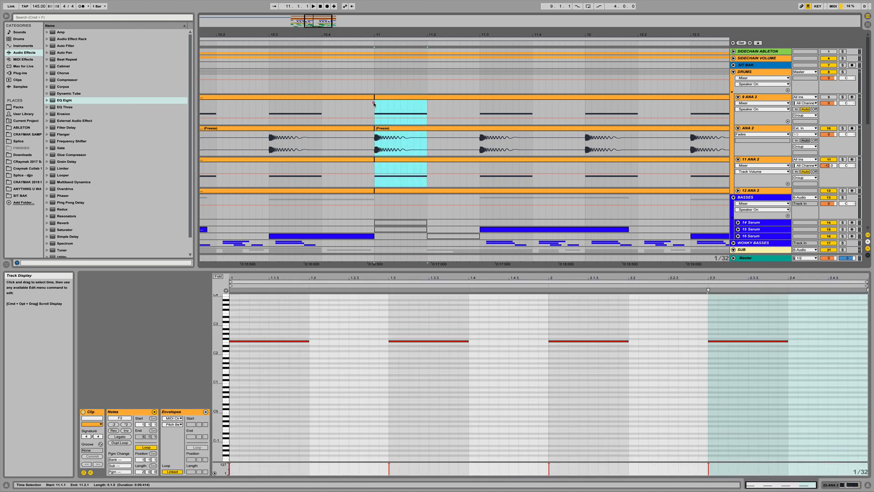
{"action": "key", "text": "0"}
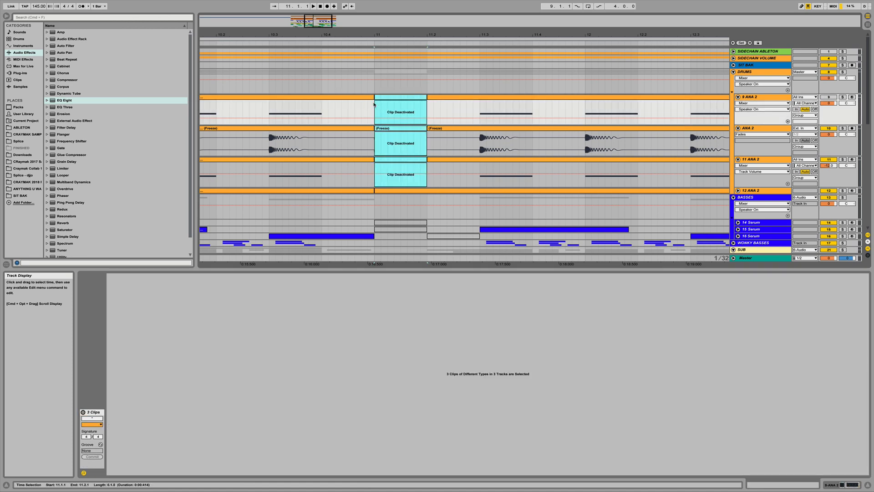
- Move the ESM_Knight_Vocal one-shot clip on 31 Audio later, past bar 12
{"action": "left_click", "coordinate": [218, 43]}
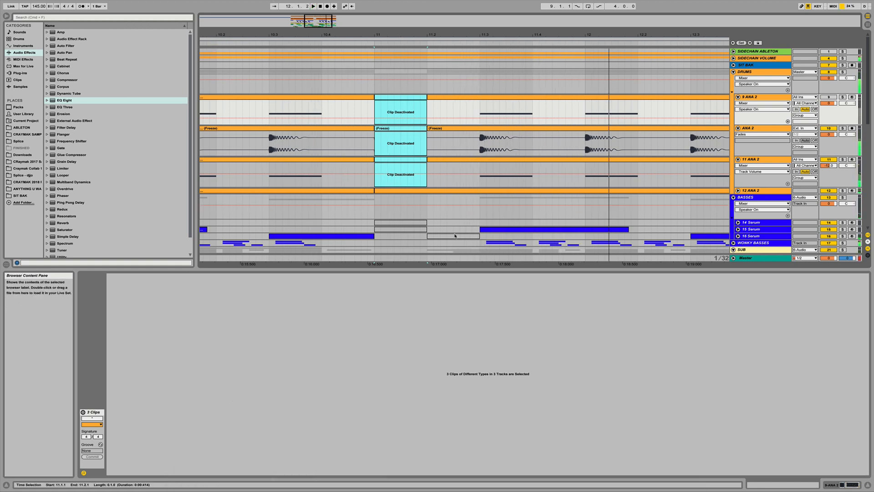
{"action": "scroll", "coordinate": [546, 237], "scroll_direction": "down", "scroll_amount": 10}
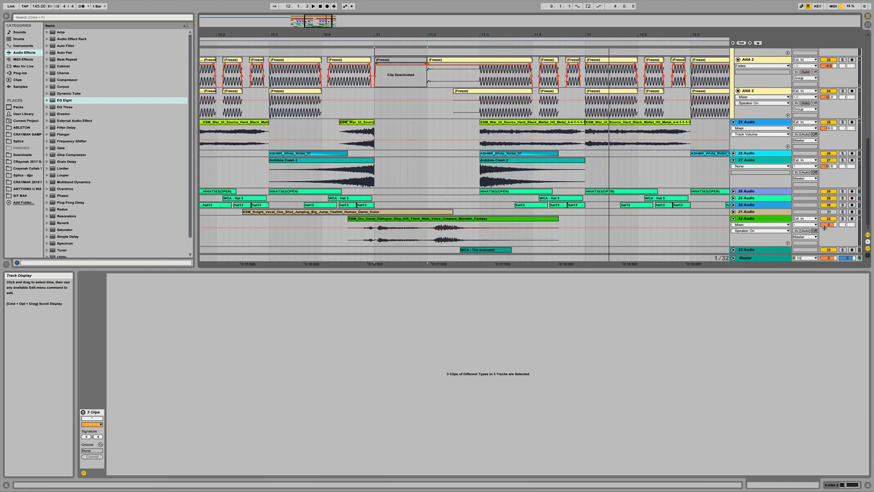
{"action": "left_click_drag", "start_coordinate": [824, 227], "coordinate": [824, 219]}
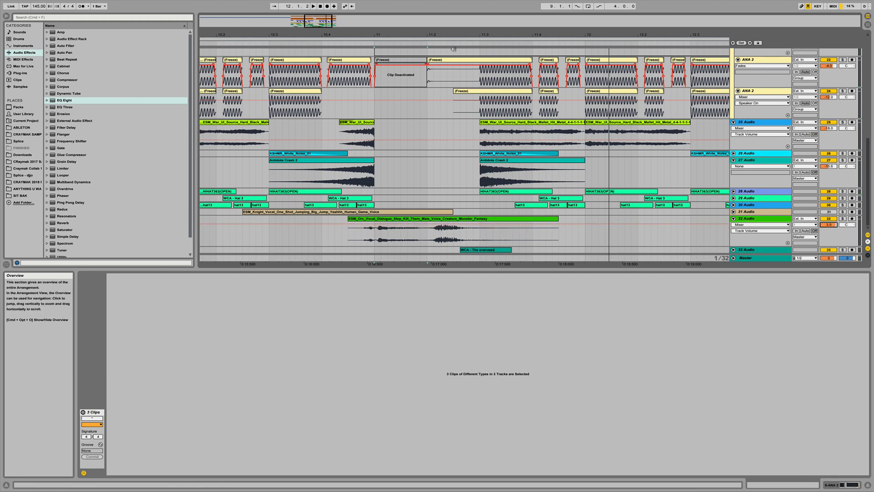
{"action": "mouse_move", "coordinate": [407, 36]}
{"action": "left_mouse_down"}
{"action": "mouse_move", "coordinate": [406, 64]}
{"action": "mouse_move", "coordinate": [406, 34]}
{"action": "left_mouse_up"}
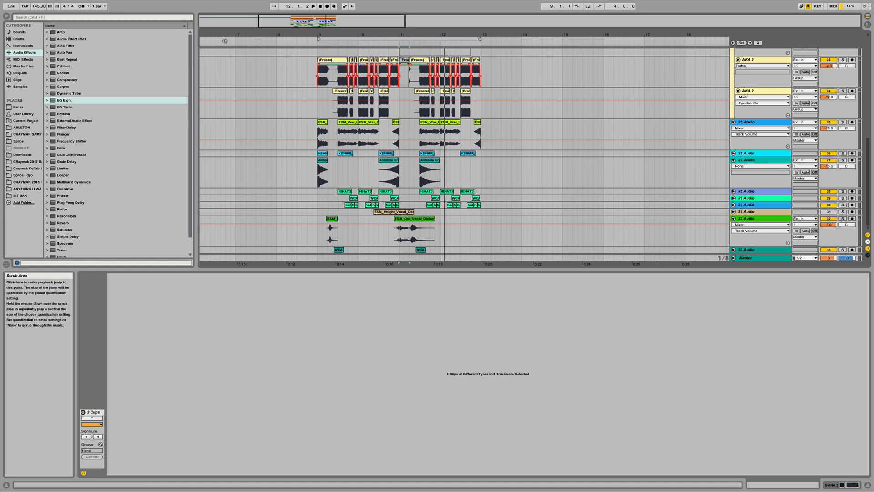
{"action": "left_click", "coordinate": [733, 219]}
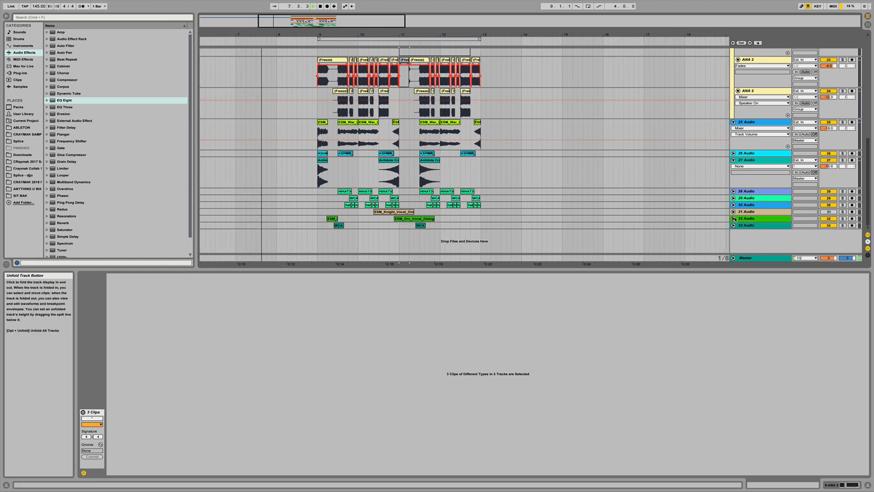
{"action": "left_click_drag", "start_coordinate": [400, 211], "coordinate": [492, 217]}
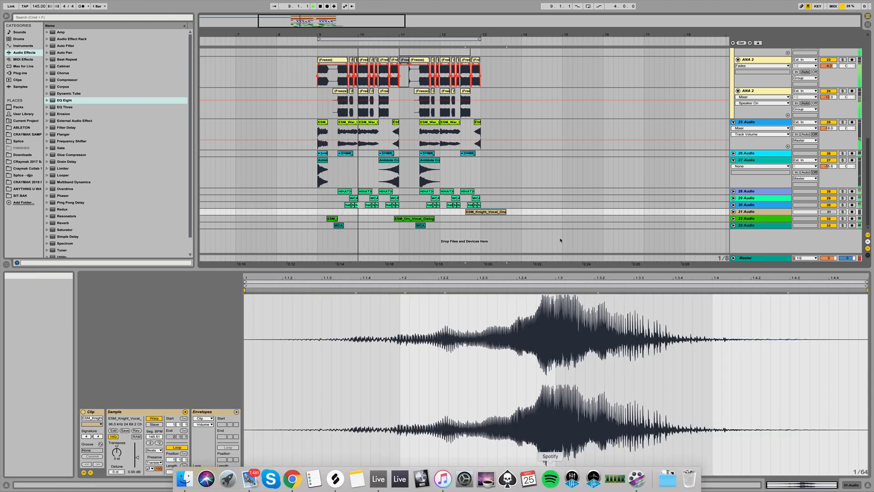
- Nudge the vocal one-shot clip so it starts at about bar 12.3 and play the section back
{"action": "mouse_move", "coordinate": [346, 489]}
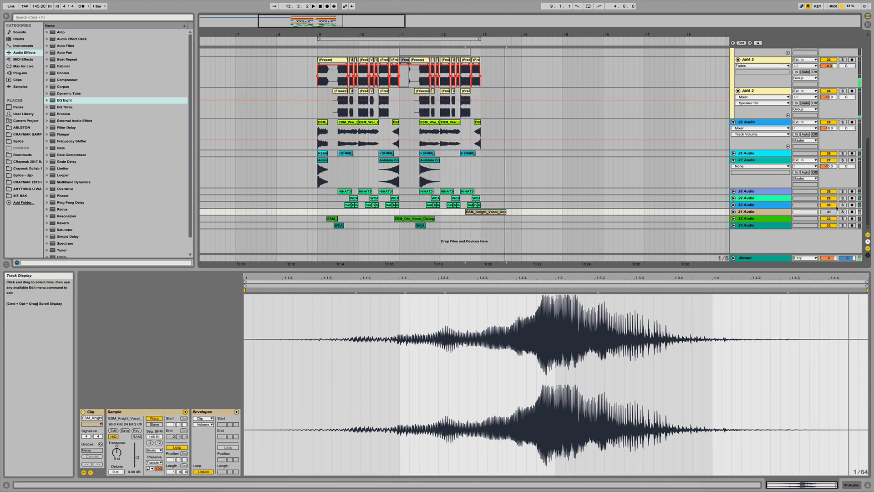
{"action": "left_click", "coordinate": [733, 212]}
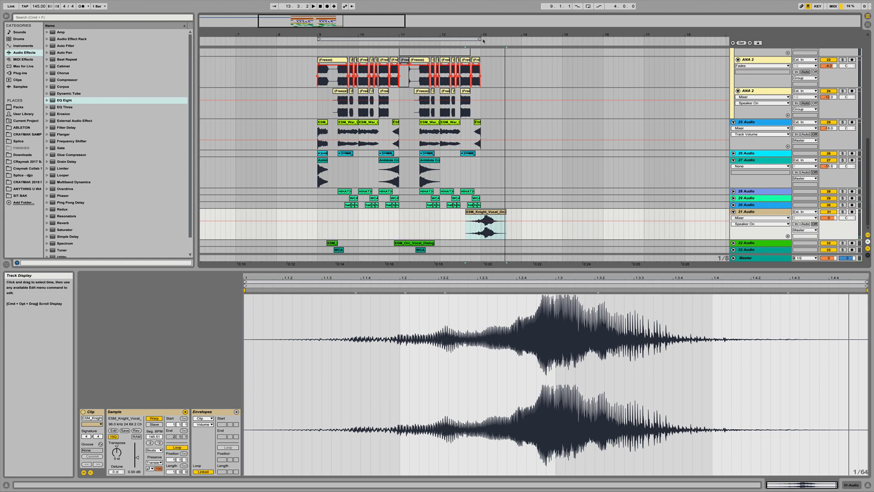
{"action": "left_click_drag", "start_coordinate": [482, 34], "coordinate": [483, 68]}
{"action": "left_click_drag", "start_coordinate": [496, 213], "coordinate": [477, 219]}
{"action": "key", "text": "space"}
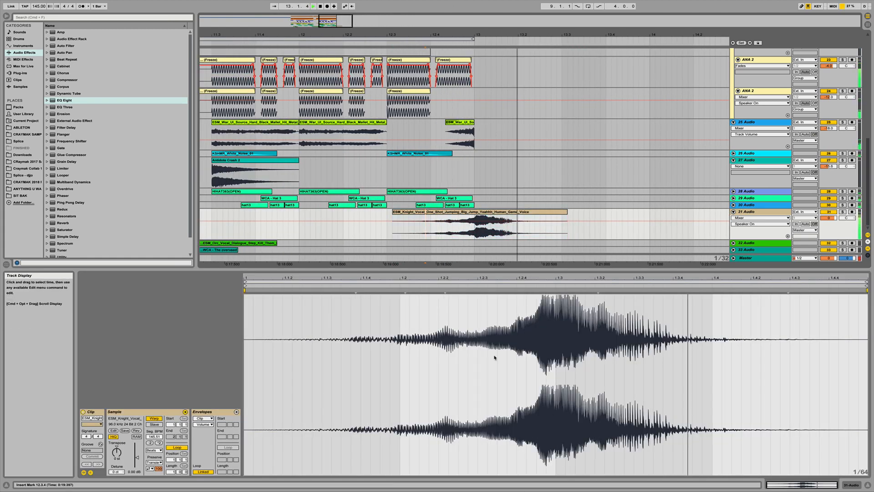
{"action": "key", "text": "space"}
- Fold the 31 Audio, 27 Audio and SUB tracks and frame bars 9 to 13 in the arrangement
{"action": "left_click_drag", "start_coordinate": [508, 35], "coordinate": [509, 9]}
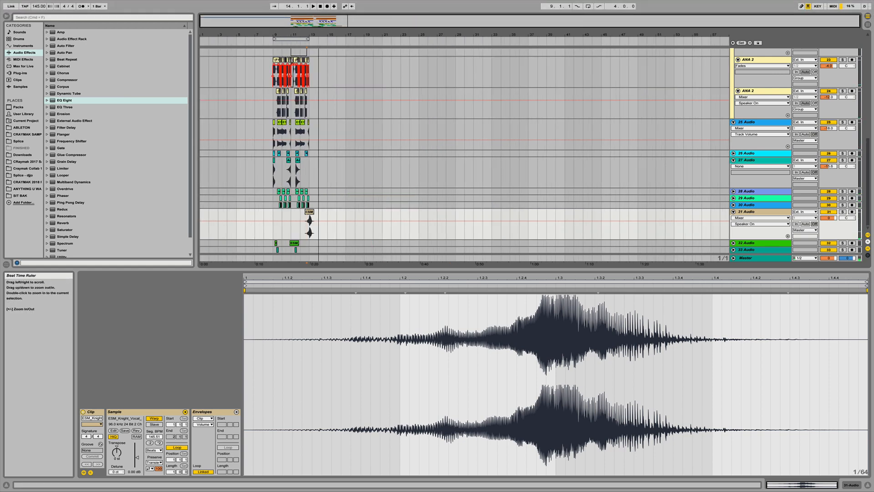
{"action": "left_click_drag", "start_coordinate": [310, 41], "coordinate": [317, 41]}
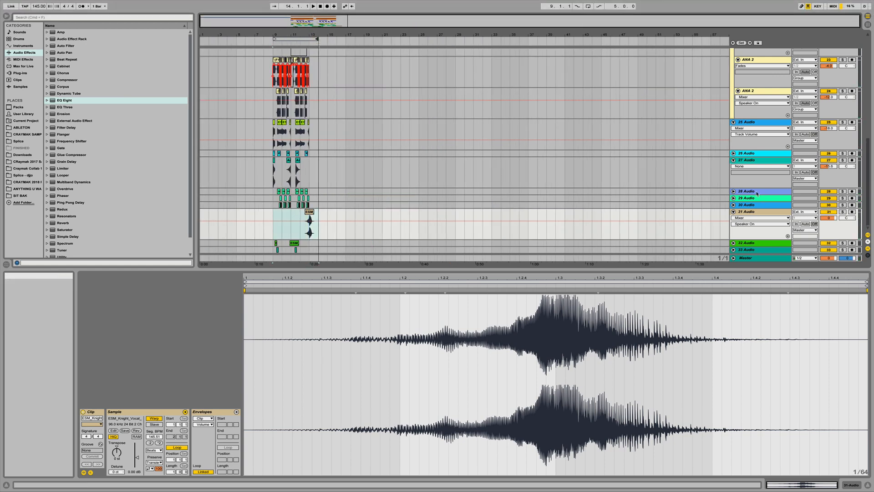
{"action": "left_click", "coordinate": [734, 211]}
{"action": "left_click", "coordinate": [734, 160]}
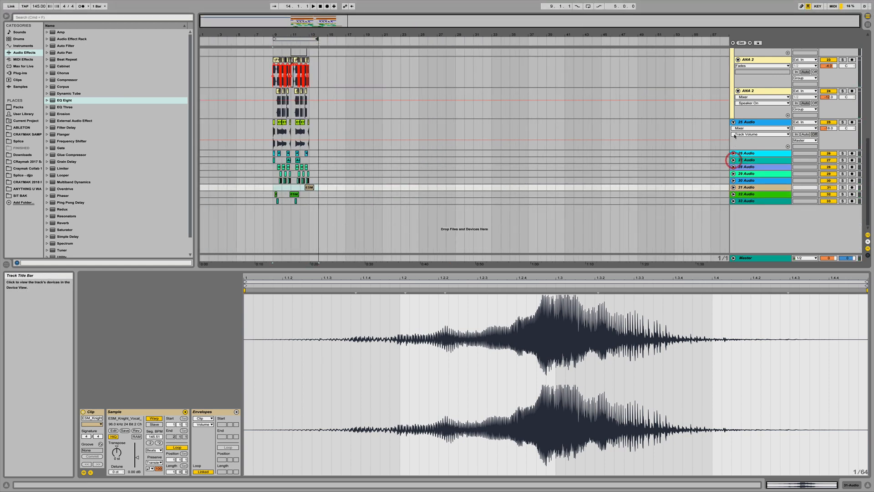
{"action": "scroll", "coordinate": [749, 132], "scroll_direction": "up", "scroll_amount": 4}
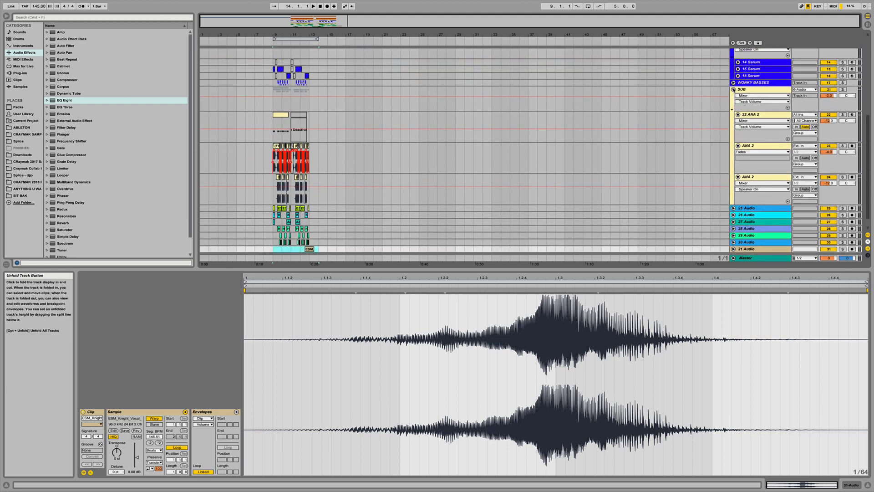
{"action": "left_click", "coordinate": [733, 89]}
{"action": "scroll", "coordinate": [737, 114], "scroll_direction": "up", "scroll_amount": 3}
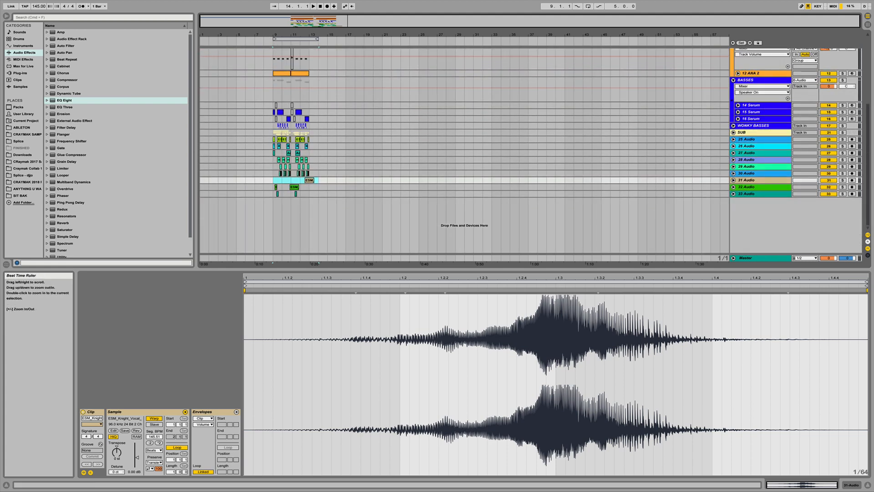
{"action": "left_click_drag", "start_coordinate": [275, 35], "coordinate": [297, 113]}
{"action": "scroll", "coordinate": [394, 121], "scroll_direction": "up", "scroll_amount": 3}
{"action": "scroll", "coordinate": [394, 121], "scroll_direction": "left", "scroll_amount": 3}
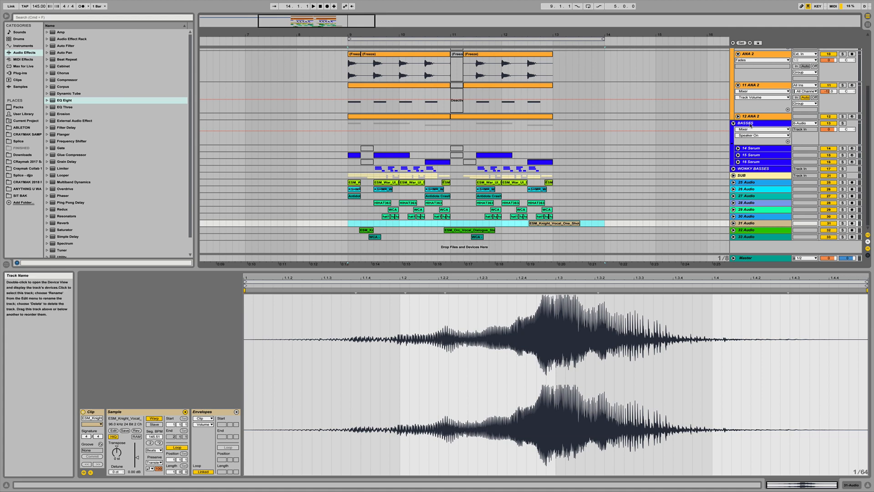
- Add the Large Hall reverb preset from the Reverb Hall presets to the BASSES group
{"action": "left_click", "coordinate": [800, 138]}
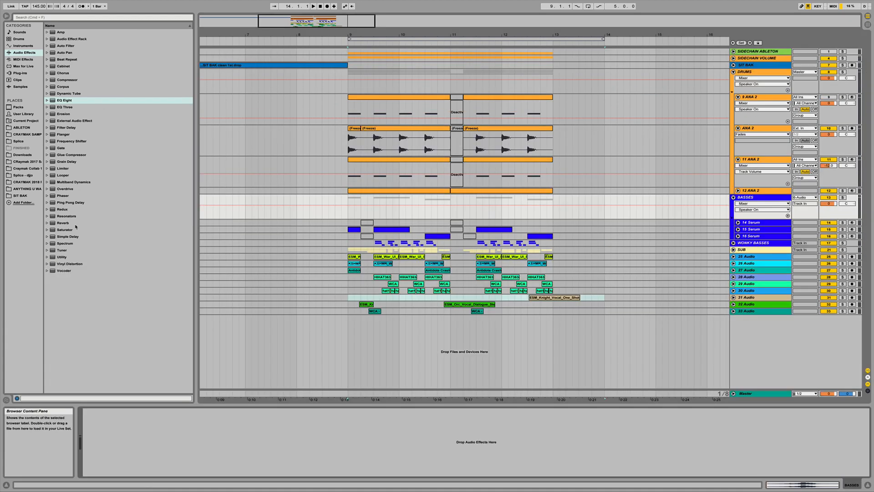
{"action": "left_click", "coordinate": [67, 225]}
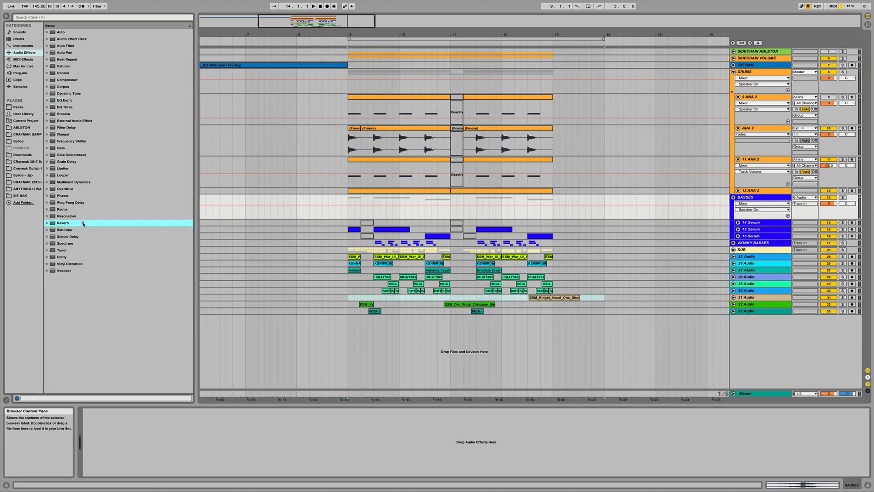
{"action": "left_click", "coordinate": [48, 223]}
{"action": "left_click", "coordinate": [51, 230]}
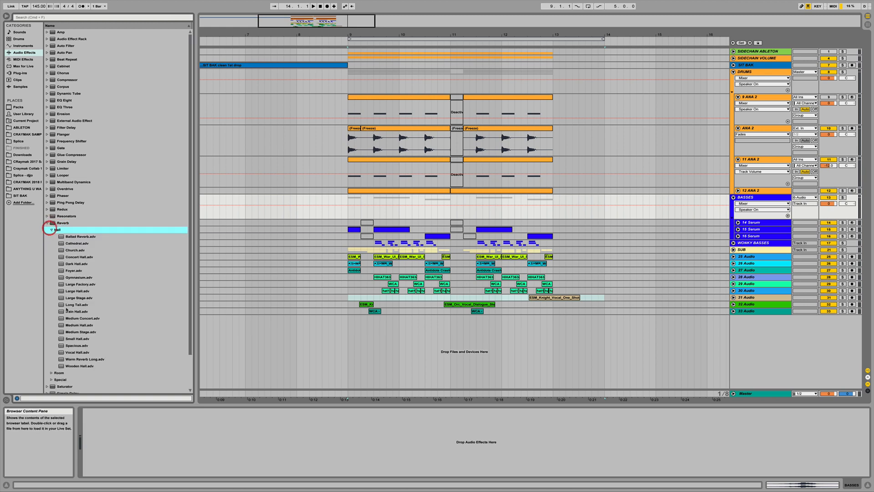
{"action": "left_click_drag", "start_coordinate": [78, 292], "coordinate": [519, 215]}
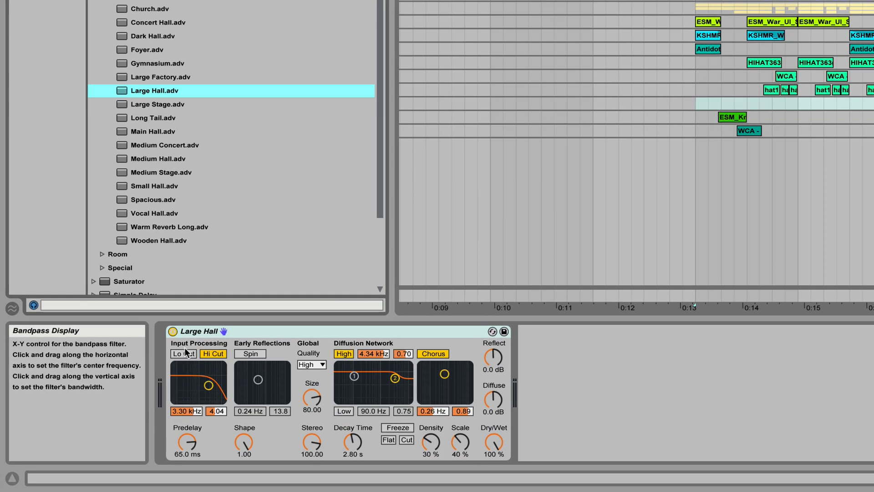
- Set the Large Hall decay to 8.96 s, dry/wet to 0 %, predelay to 0.50 ms, and a low shelf at 174 Hz
{"action": "left_click", "coordinate": [92, 422]}
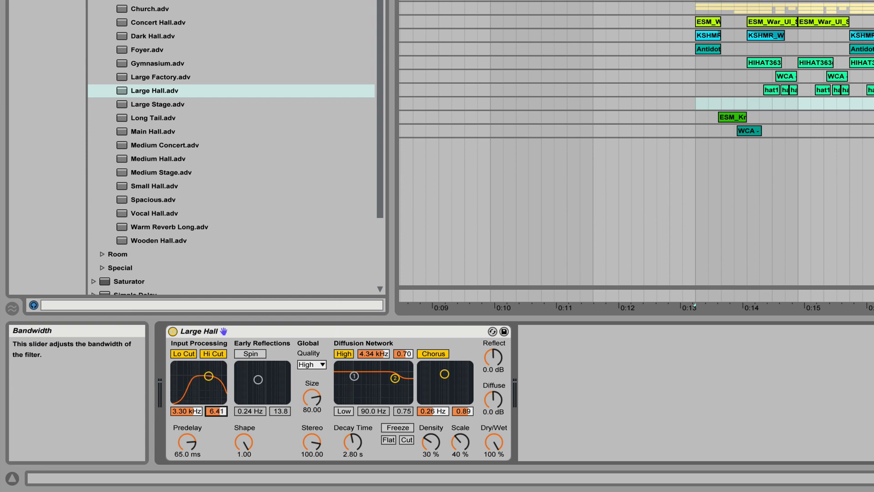
{"action": "left_click", "coordinate": [353, 442]}
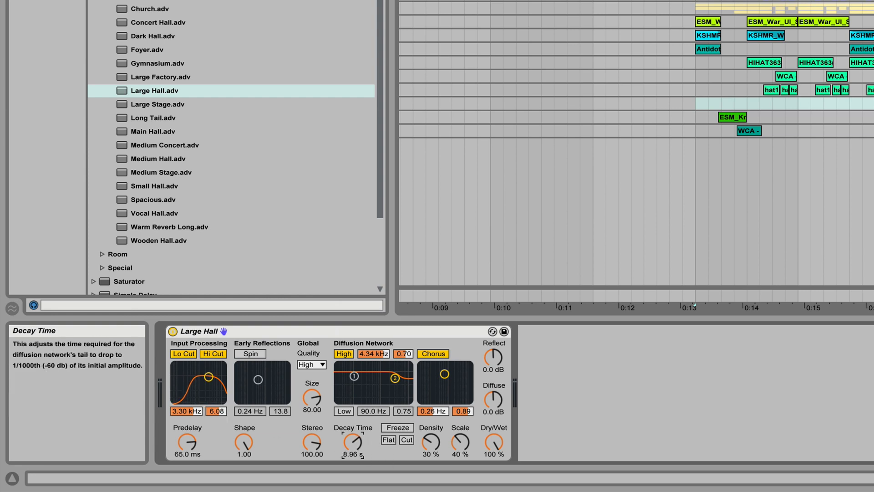
{"action": "left_click", "coordinate": [494, 441]}
{"action": "left_click", "coordinate": [187, 442]}
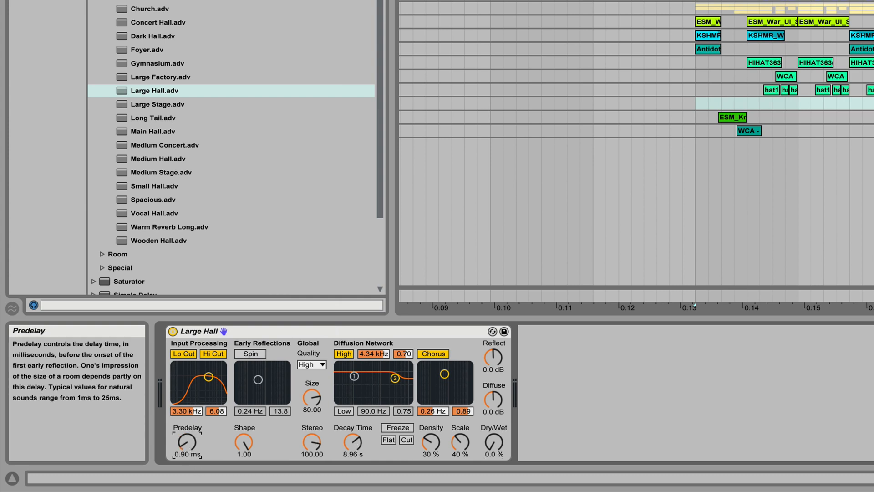
{"action": "left_click_drag", "start_coordinate": [187, 442], "coordinate": [187, 451]}
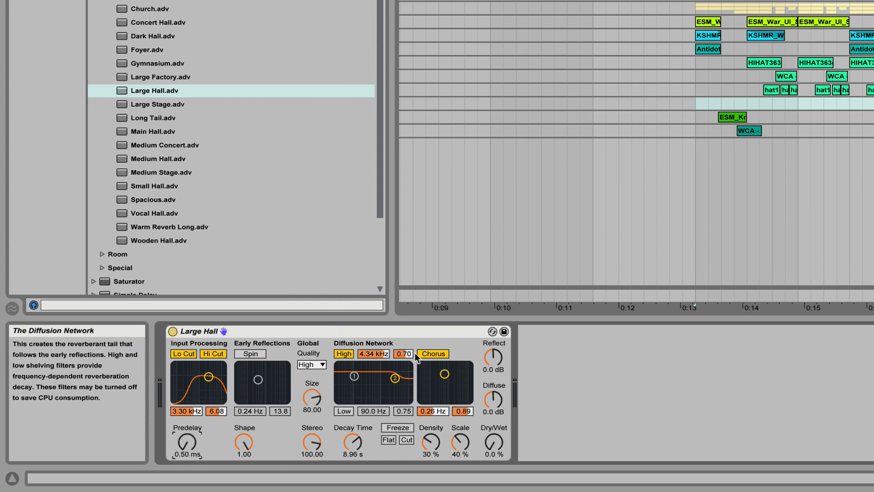
{"action": "left_click", "coordinate": [343, 411]}
{"action": "left_click_drag", "start_coordinate": [354, 376], "coordinate": [361, 400]}
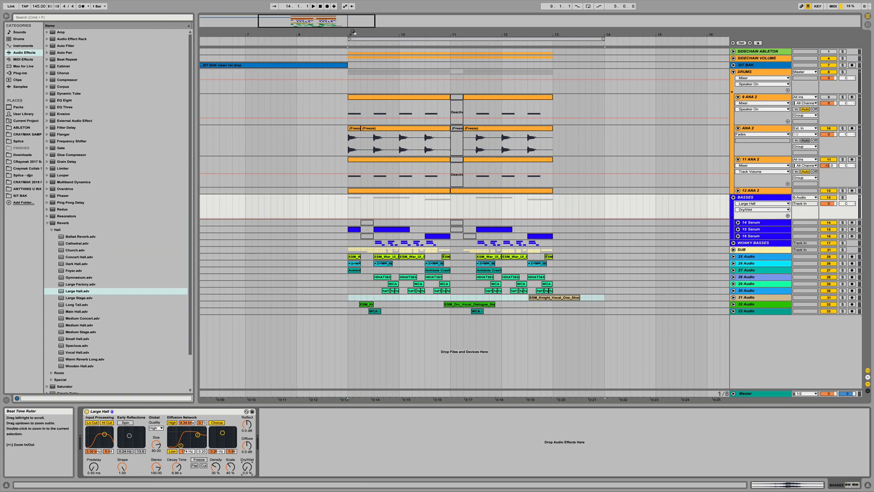
- Draw Dry/Wet automation for the BASSES group reverb ramping up just after bar 9, then play it back
{"action": "left_click_drag", "start_coordinate": [353, 33], "coordinate": [360, 127]}
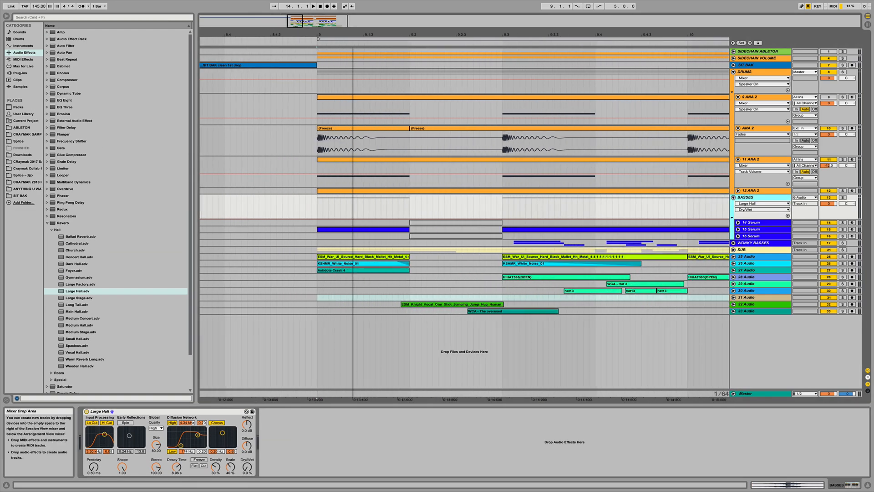
{"action": "left_click", "coordinate": [412, 219]}
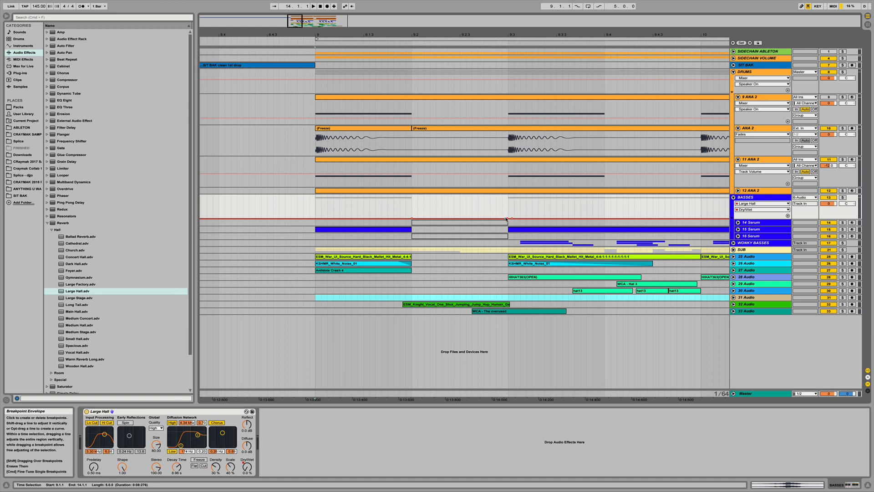
{"action": "left_click", "coordinate": [316, 206]}
{"action": "left_click", "coordinate": [842, 197]}
{"action": "key", "text": "space"}
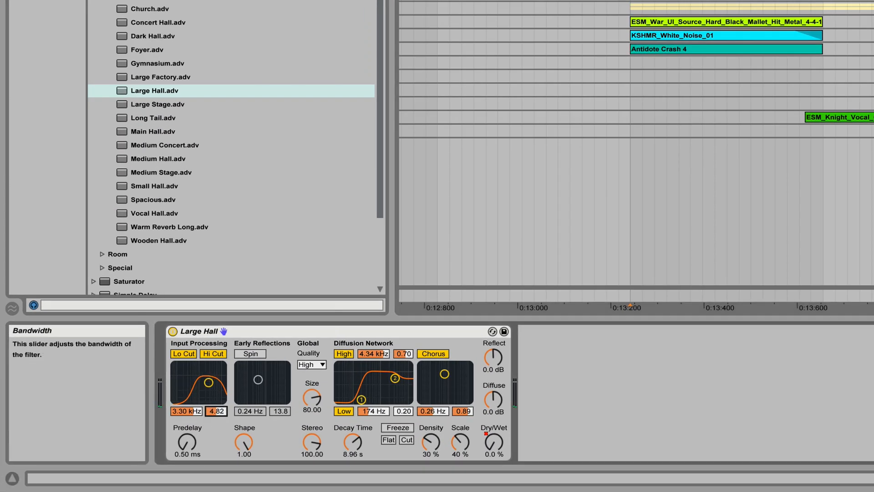
- Tweak the reverb filters: input center 720 Hz with bandwidth 6.81, low shelf 88.4 Hz, high shelf 3.11 kHz
{"action": "left_click_drag", "start_coordinate": [108, 451], "coordinate": [108, 446]}
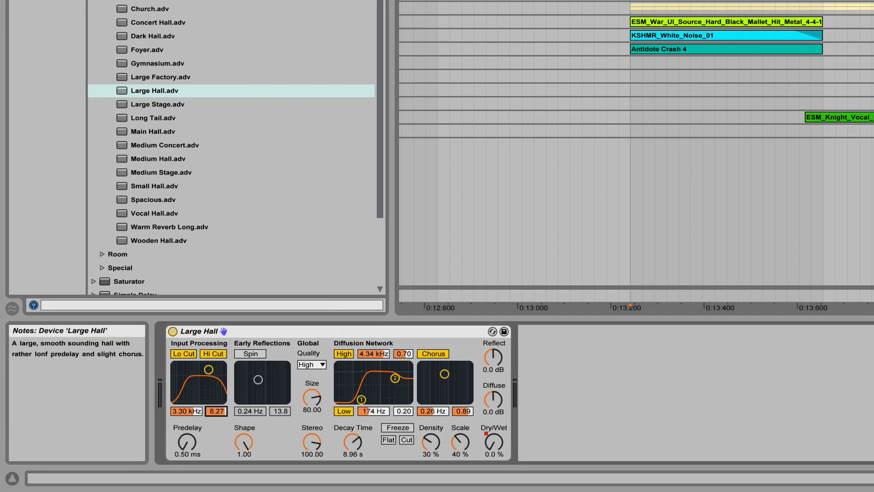
{"action": "left_click", "coordinate": [190, 411]}
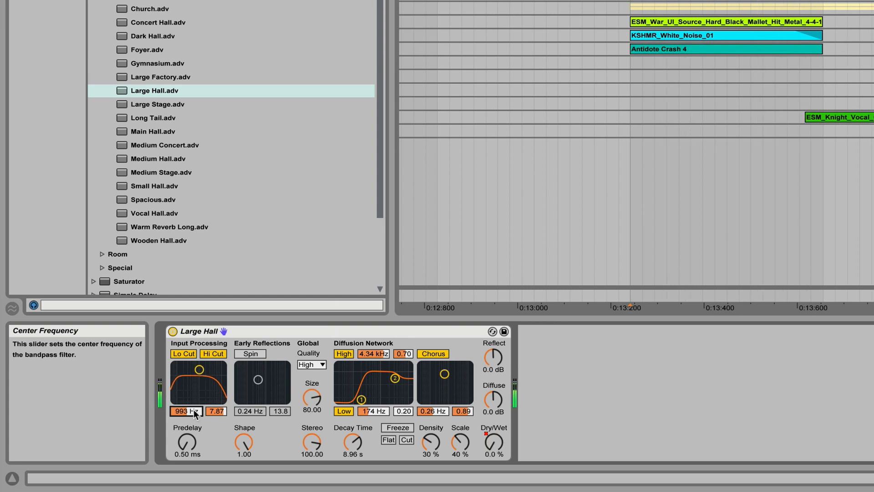
{"action": "left_click_drag", "start_coordinate": [361, 399], "coordinate": [356, 399]}
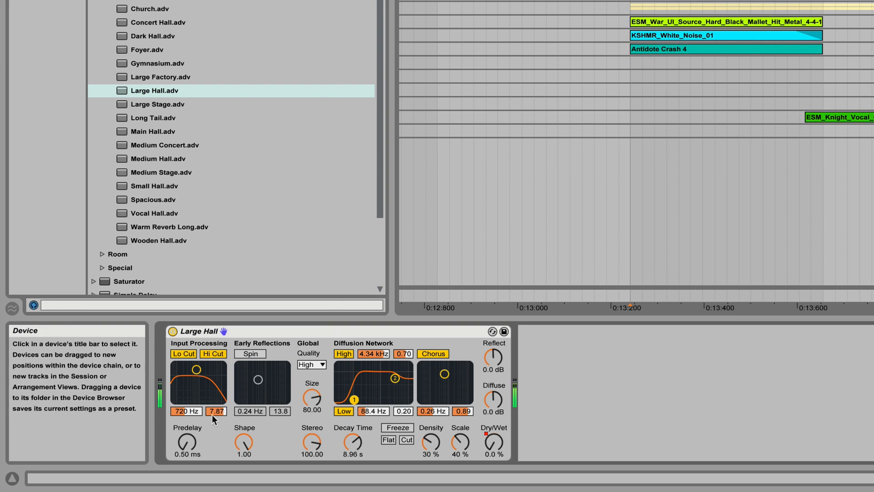
{"action": "left_click_drag", "start_coordinate": [216, 411], "coordinate": [216, 417]}
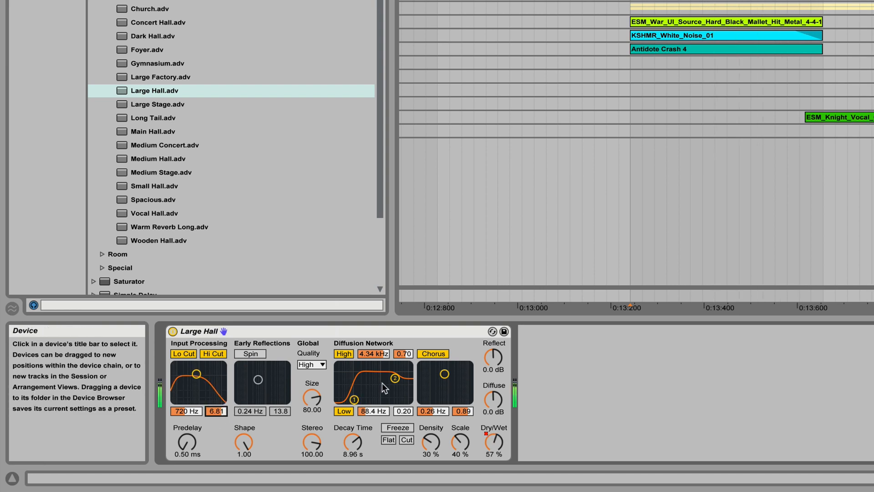
{"action": "left_click_drag", "start_coordinate": [387, 385], "coordinate": [388, 386]}
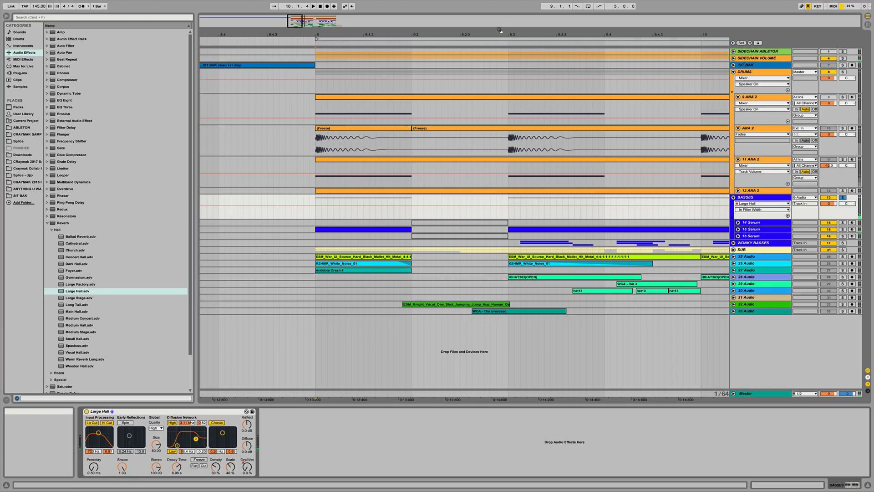
- Show the Large Hall Dry/Wet automation lane on the BASSES group
{"action": "left_click_drag", "start_coordinate": [501, 30], "coordinate": [428, 33]}
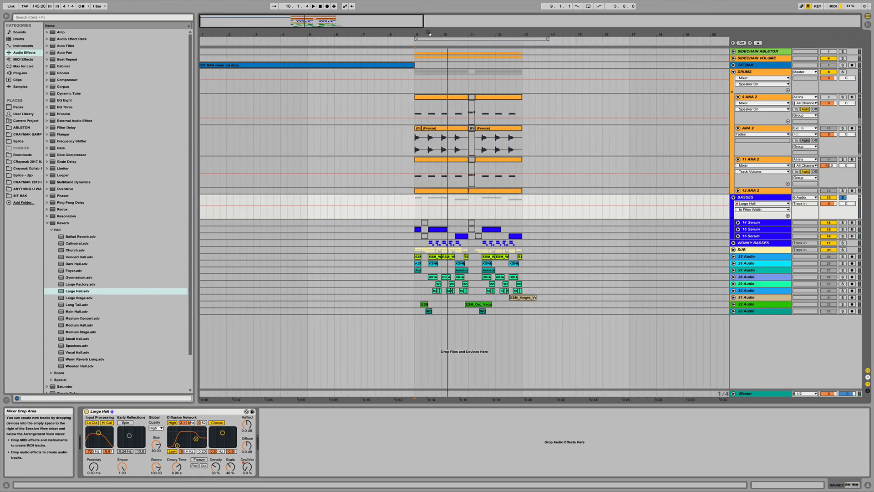
{"action": "left_click", "coordinate": [774, 210]}
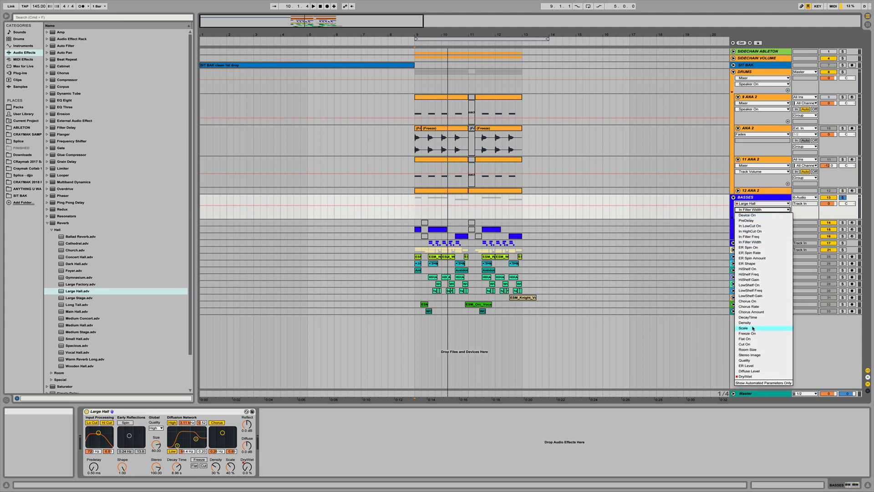
{"action": "left_click", "coordinate": [747, 377]}
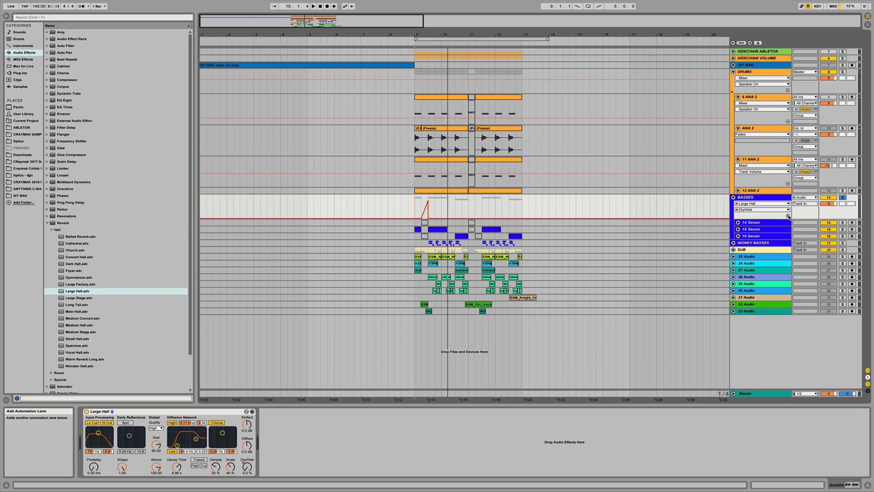
- Copy the BASSES reverb Dry/Wet ramp to just before bar 11 and play the passage back
{"action": "left_click_drag", "start_coordinate": [413, 226], "coordinate": [456, 226]}
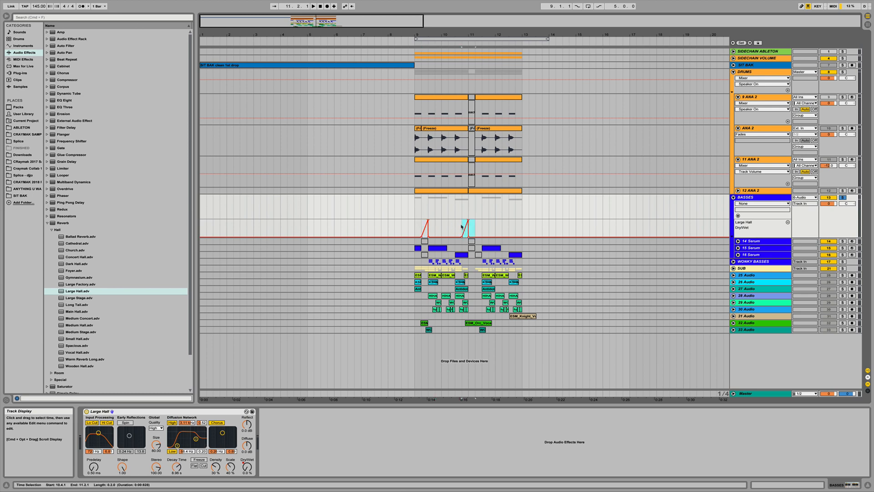
{"action": "key", "text": "space"}
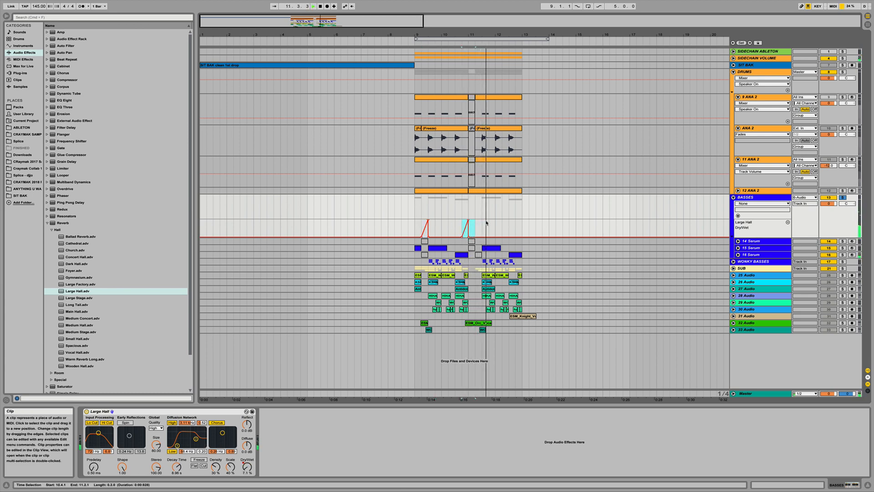
{"action": "key", "text": "space"}
{"action": "key", "text": "space"}
{"action": "key", "text": "space"}
- Expand the 16 Serum track and inspect its clips' device chains while playing the section
{"action": "left_click", "coordinate": [738, 254]}
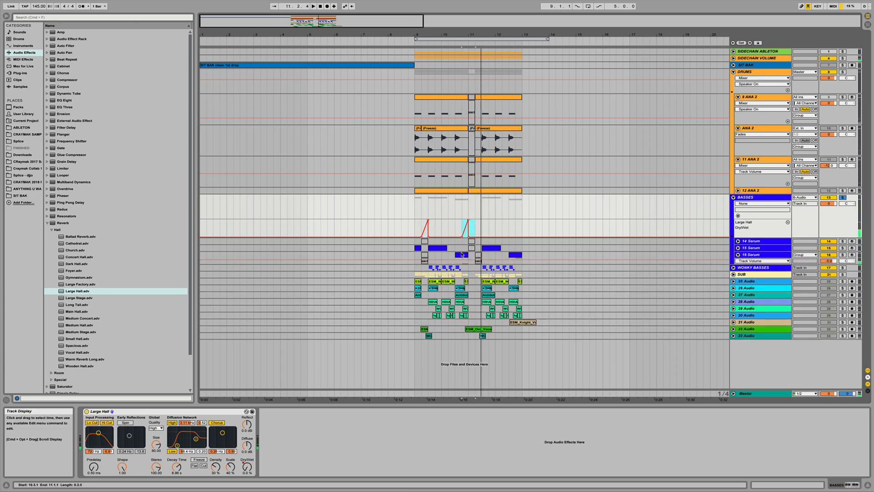
{"action": "left_click", "coordinate": [461, 254]}
{"action": "left_click", "coordinate": [514, 255]}
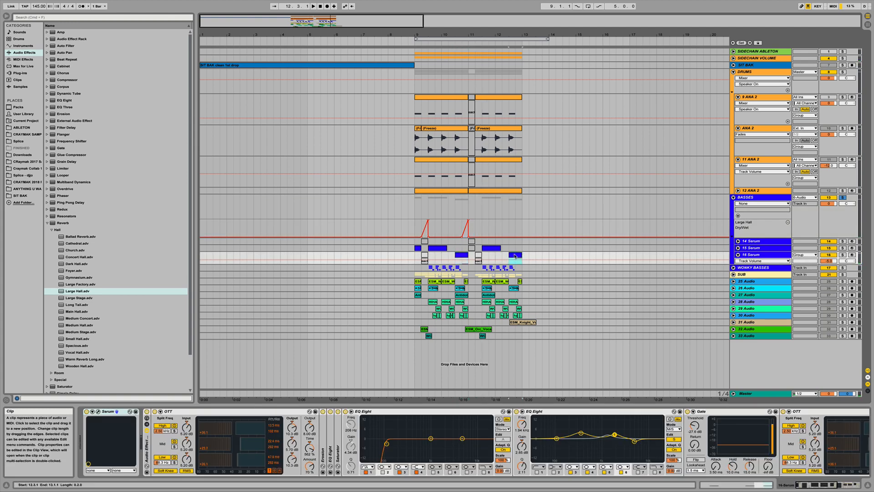
{"action": "left_click", "coordinate": [462, 256]}
{"action": "key", "text": "space"}
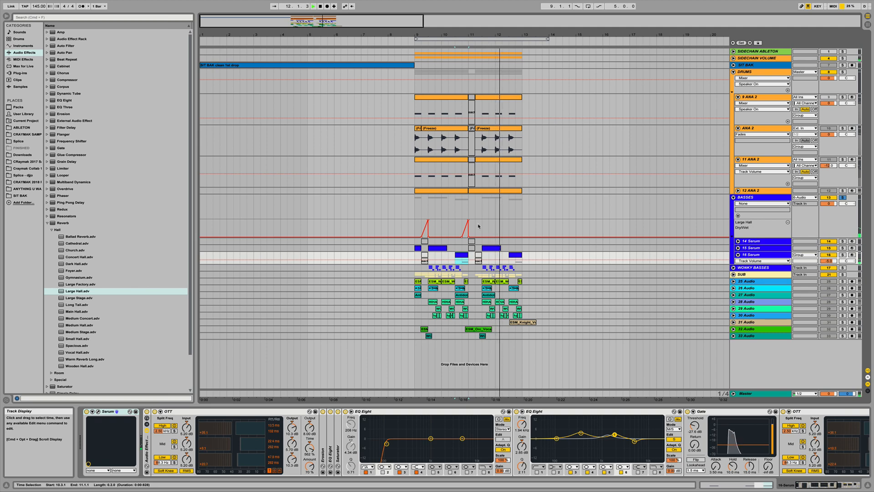
{"action": "key", "text": "space"}
- Copy the first Dry/Wet ramp around bar 9 and paste it at bar 11.2
{"action": "left_click_drag", "start_coordinate": [413, 226], "coordinate": [435, 224]}
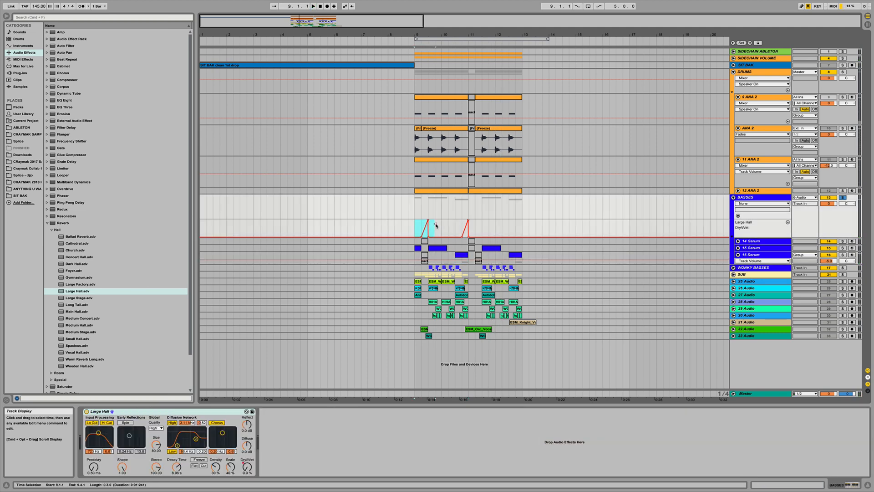
{"action": "left_click", "coordinate": [476, 226]}
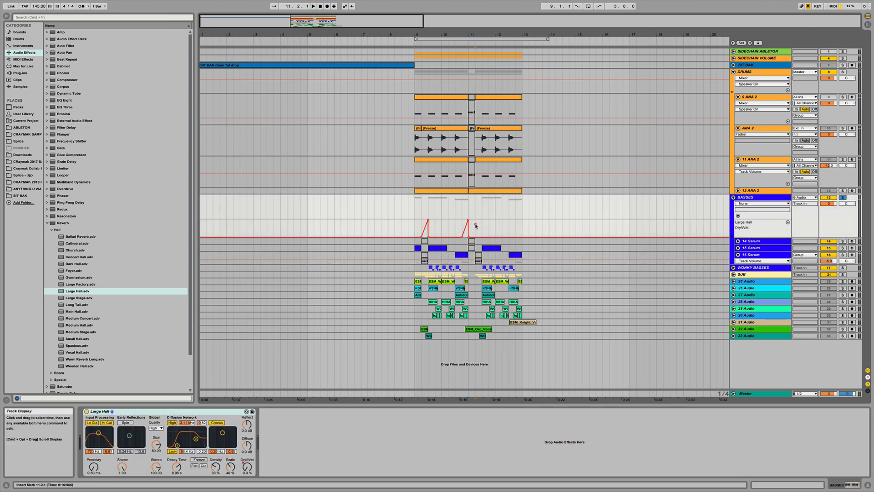
{"action": "key", "text": "super+v"}
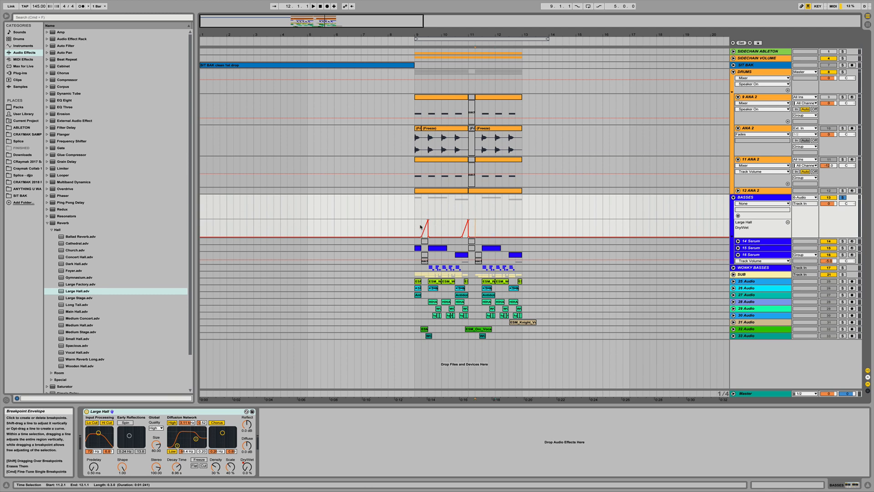
{"action": "left_click_drag", "start_coordinate": [423, 226], "coordinate": [435, 226]}
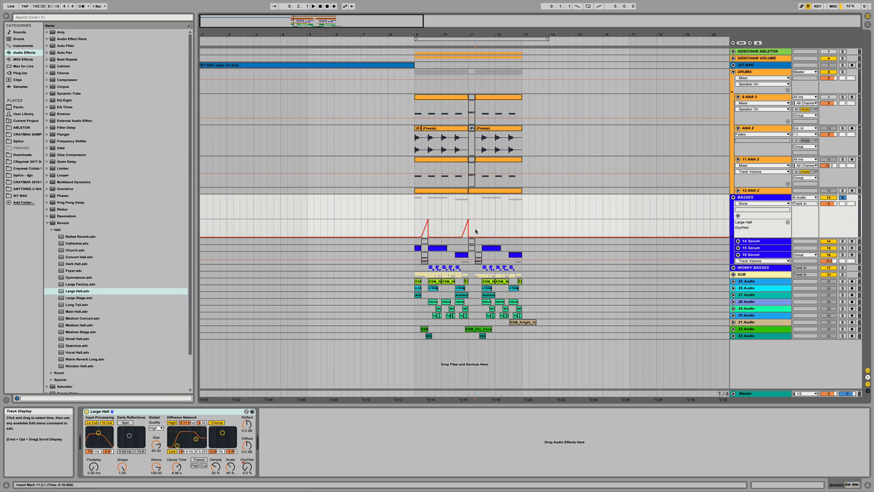
- Play the arrangement from bar 5, then collapse the BASSES and DRUMS groups
{"action": "left_click", "coordinate": [304, 42]}
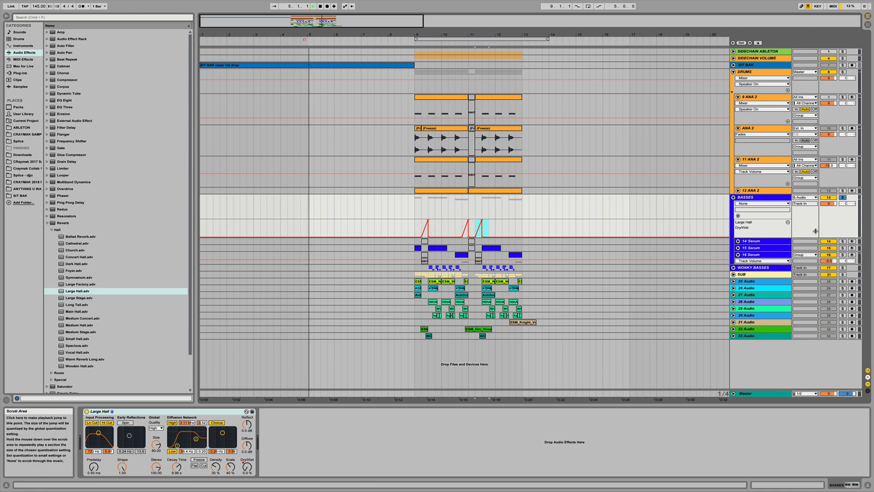
{"action": "left_click", "coordinate": [842, 197]}
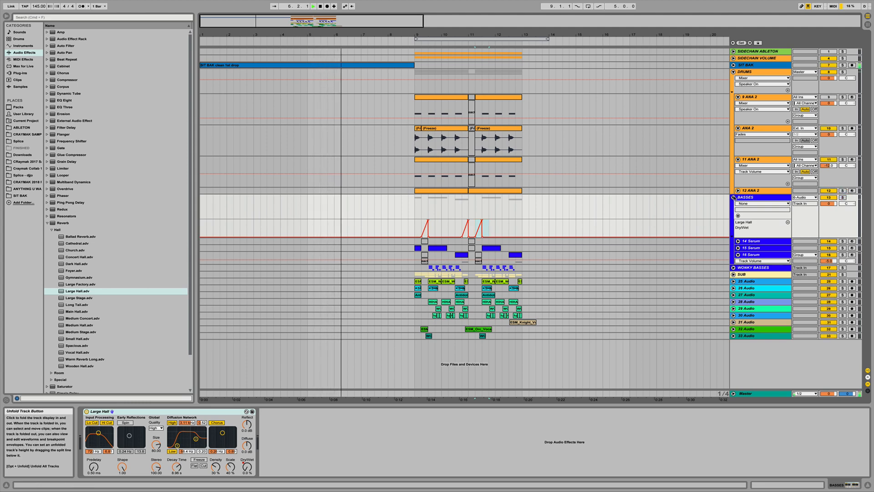
{"action": "left_click", "coordinate": [733, 197]}
{"action": "left_click", "coordinate": [733, 72]}
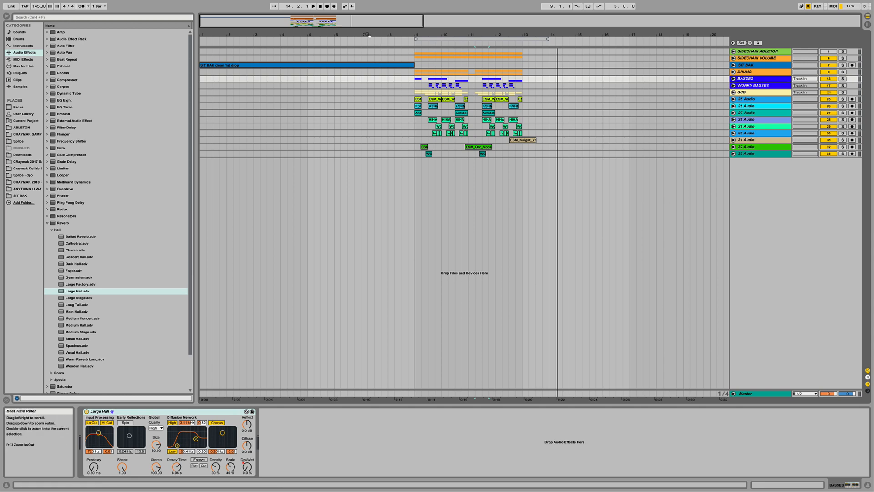
{"action": "left_click_drag", "start_coordinate": [368, 35], "coordinate": [367, 54]}
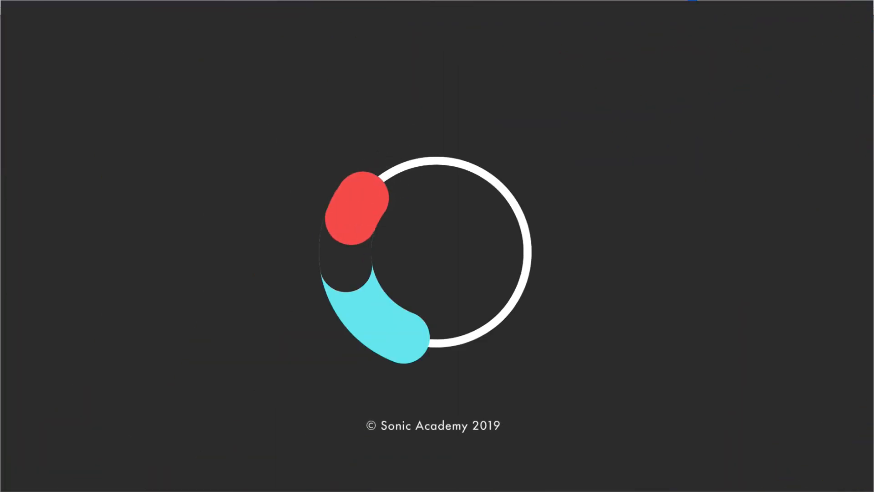